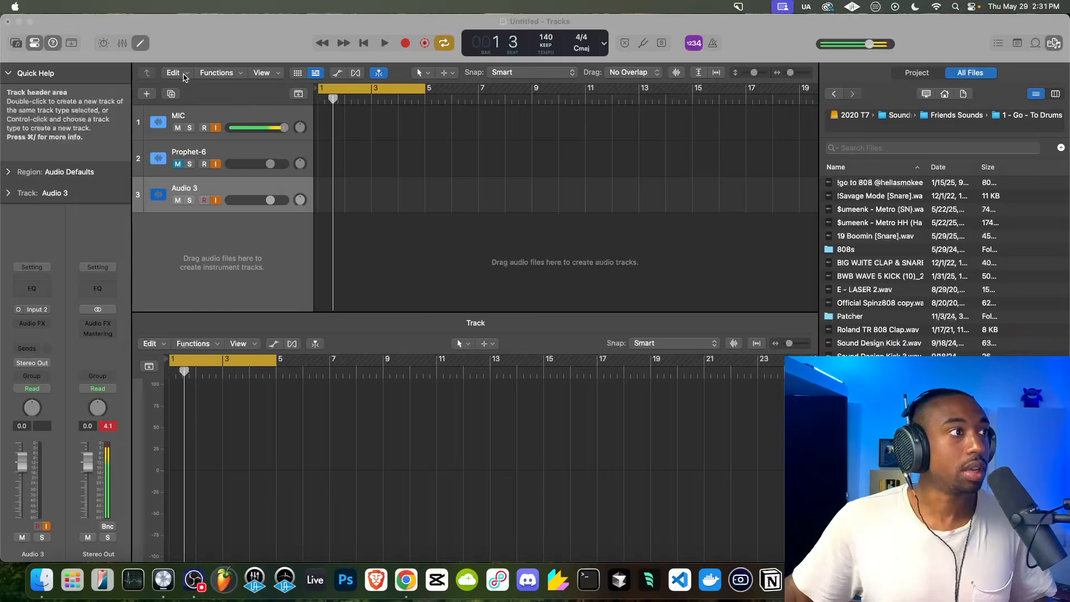
- Add a new software instrument track below the Audio 3 track
left_click(208, 241)
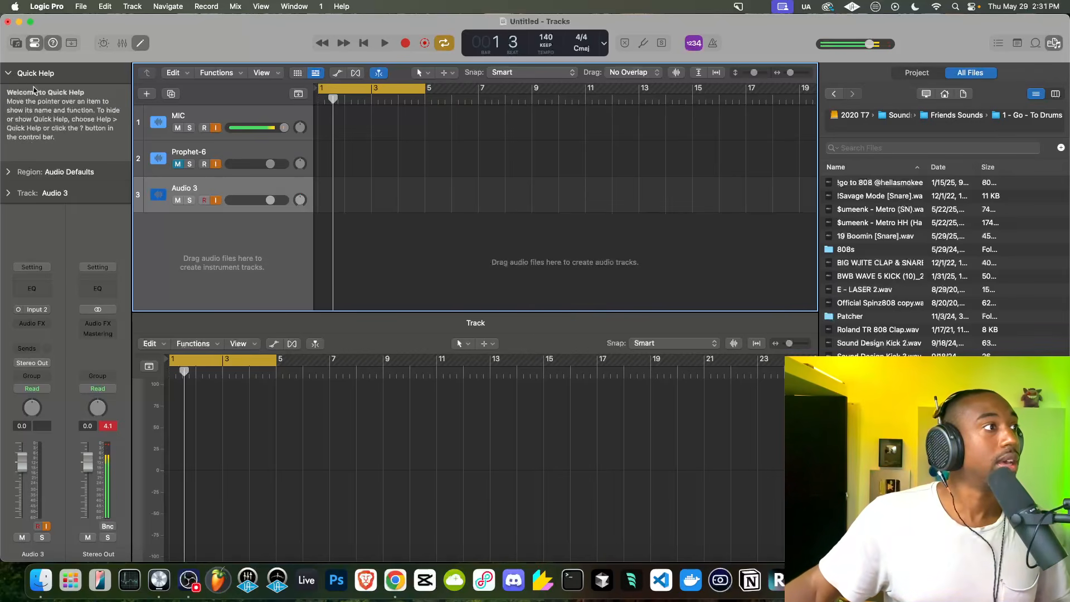
right_click(225, 243)
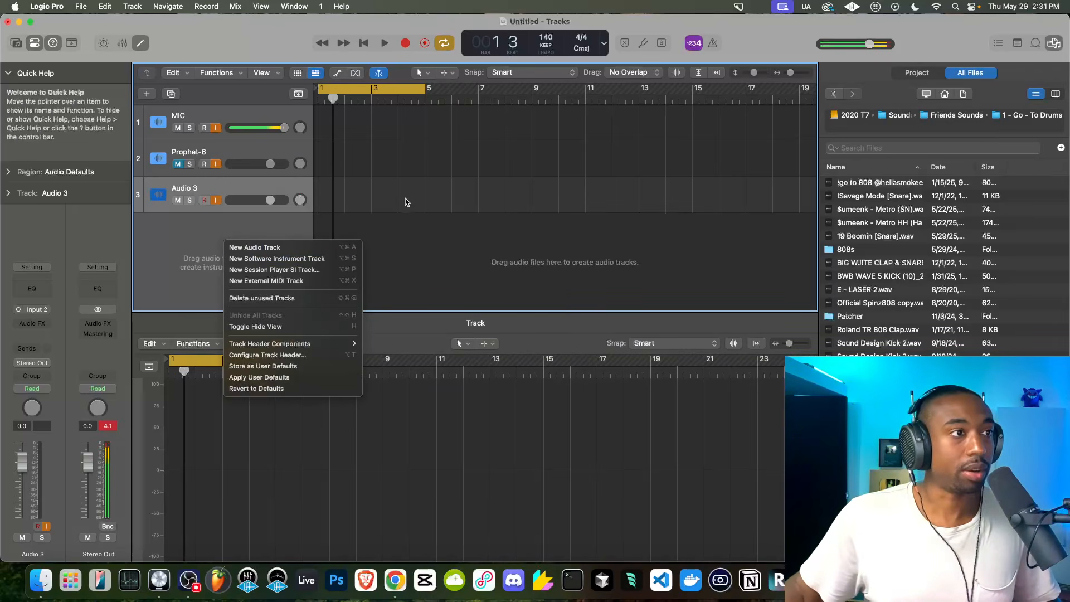
left_click(261, 260)
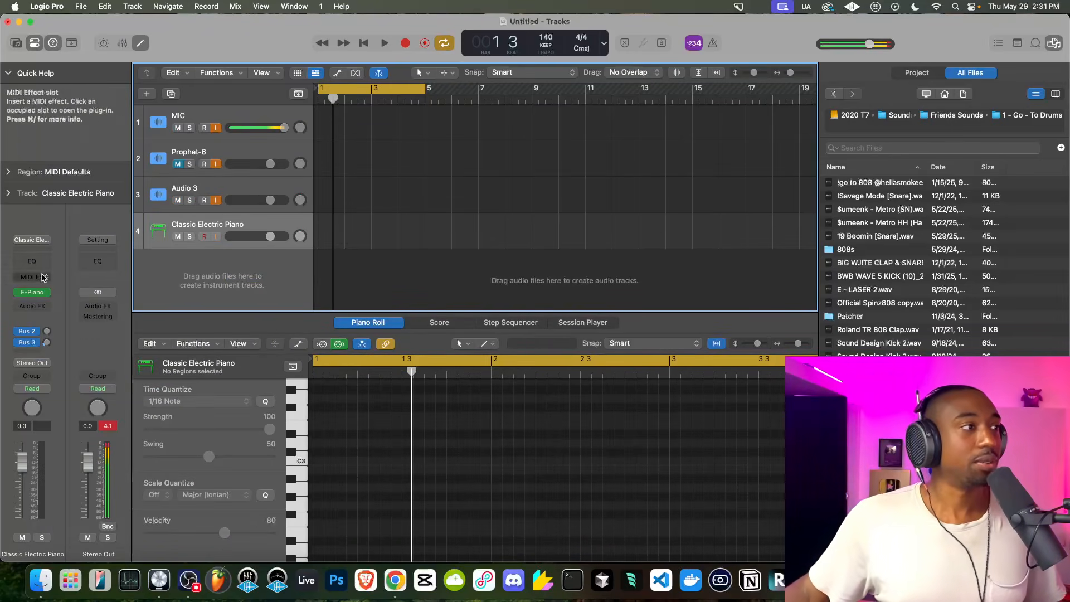
- Replace the electric piano instrument on the new track with Drum Machine Designer
left_click(35, 44)
left_click(35, 44)
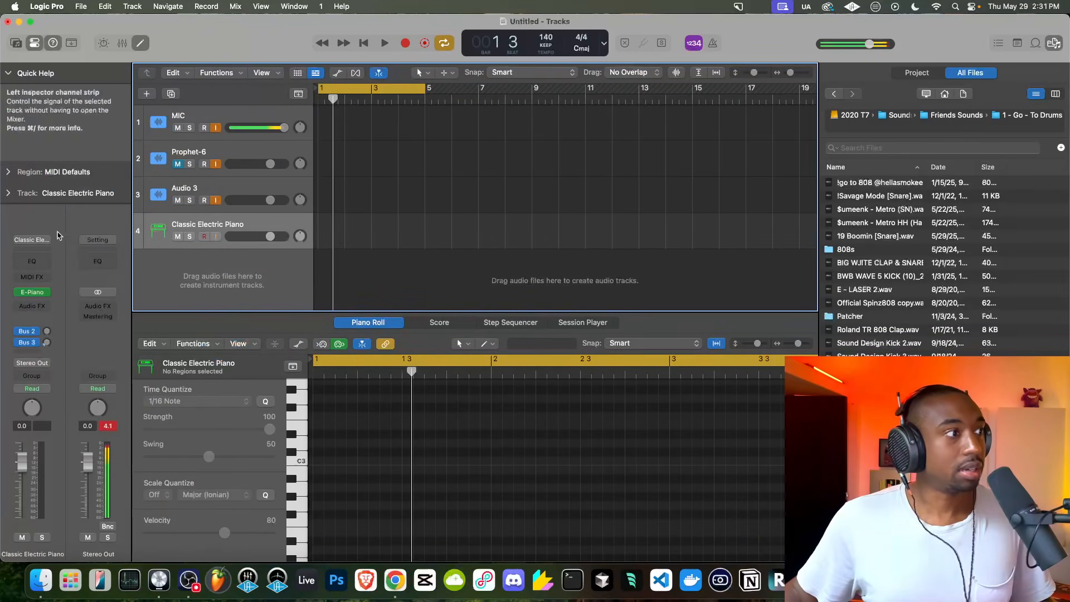
left_click(48, 293)
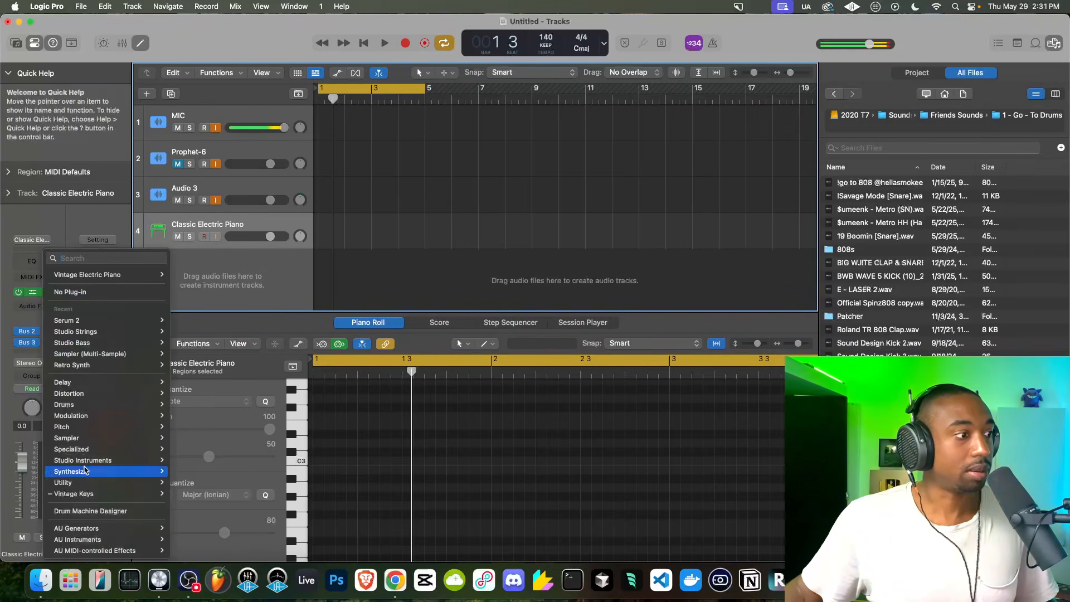
left_click(89, 511)
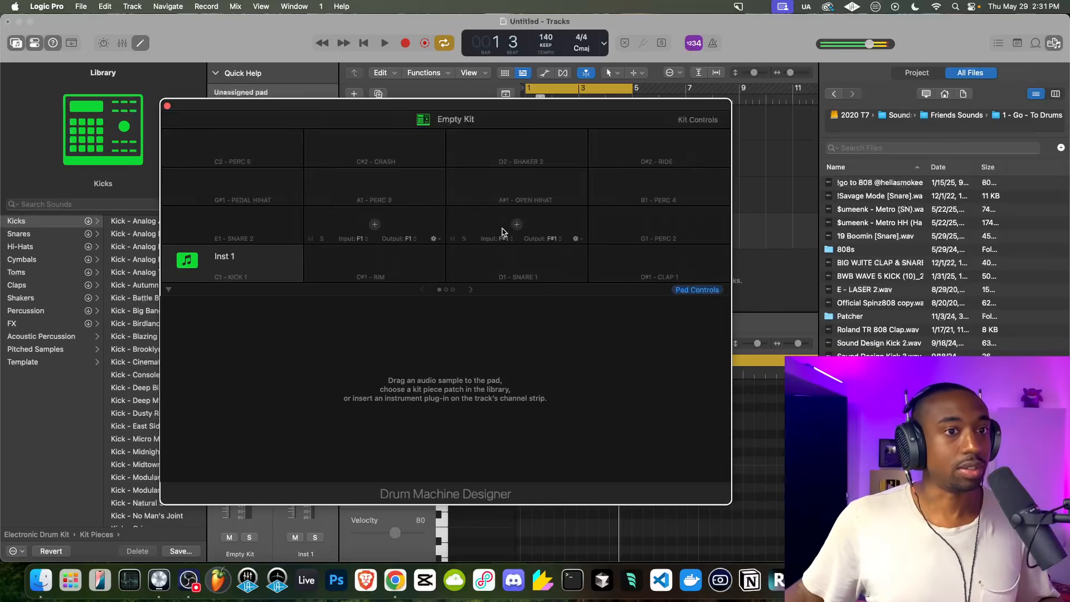
- In the file browser, go to the 1 - Go - To Drums folder under 2020 T7 > Sounds > Friends Sounds
left_click(1055, 44)
left_click(1054, 45)
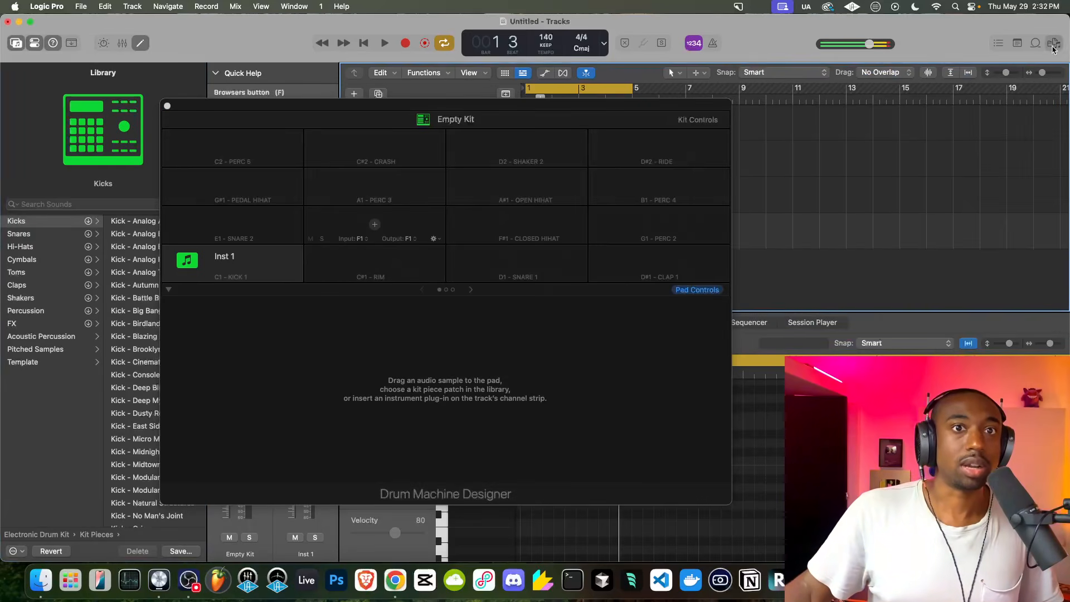
left_click(1055, 45)
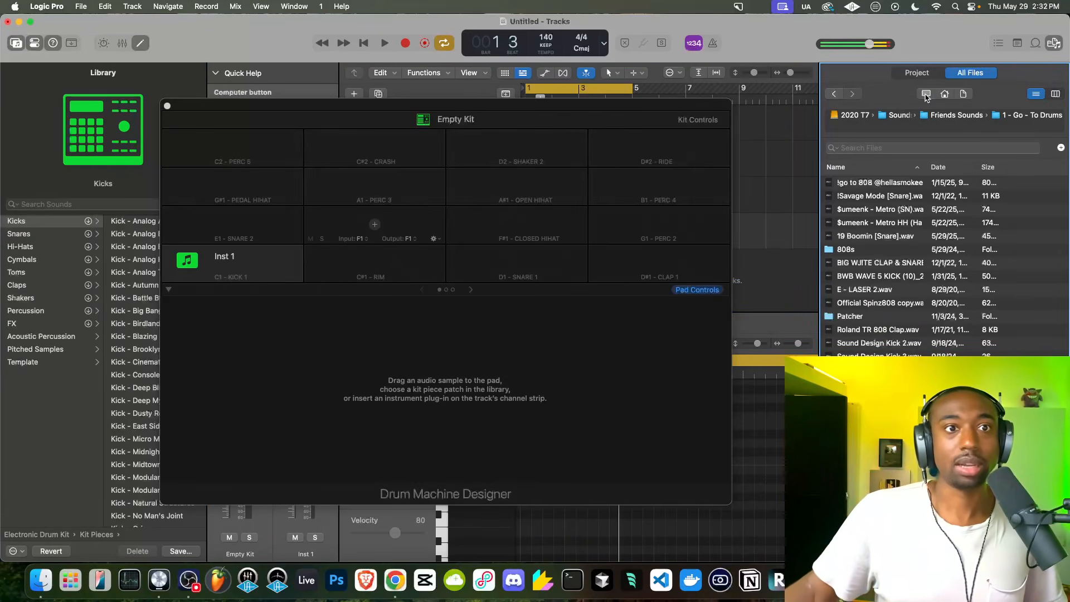
left_click(927, 95)
double_click(852, 182)
double_click(862, 183)
double_click(863, 183)
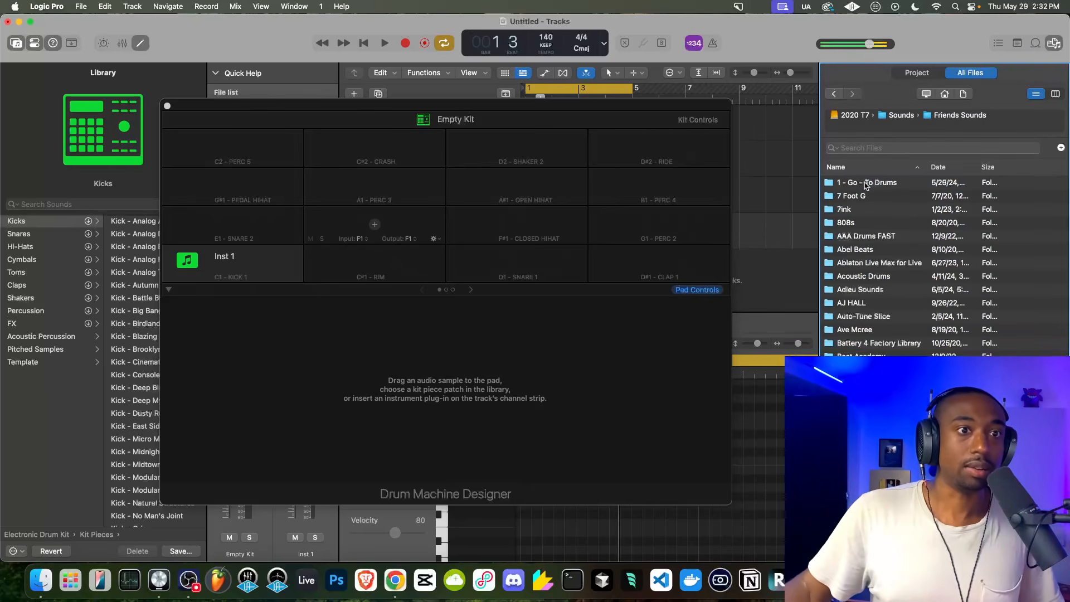
double_click(867, 184)
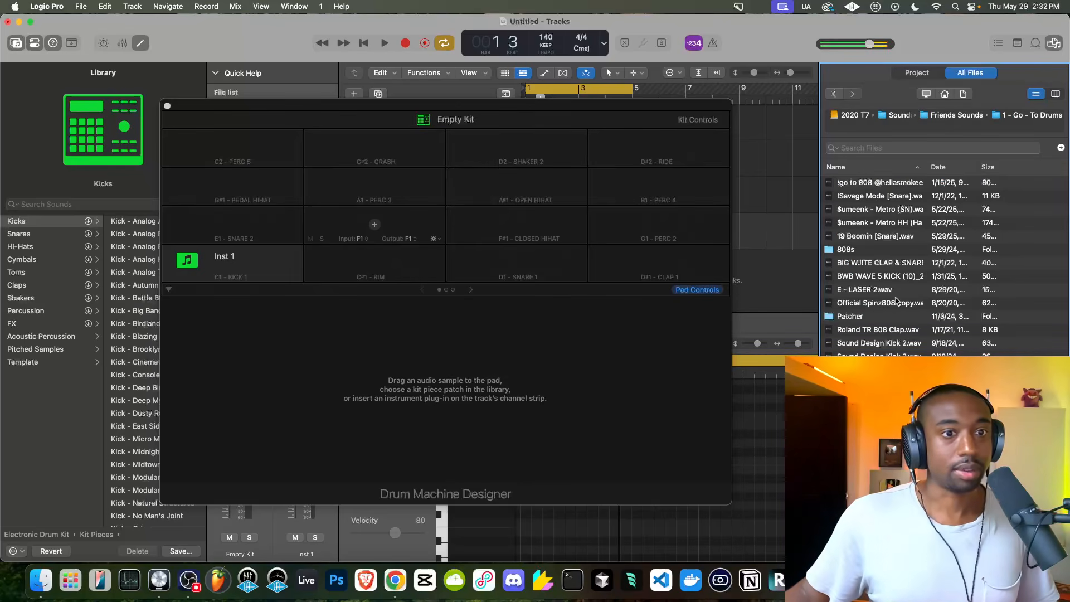
- Load the BWB WAVE 5 KICK (10)_2.wav sample onto the C1 Kick 1 pad and audition it
left_click_drag(892, 276, 254, 271)
left_click(254, 271)
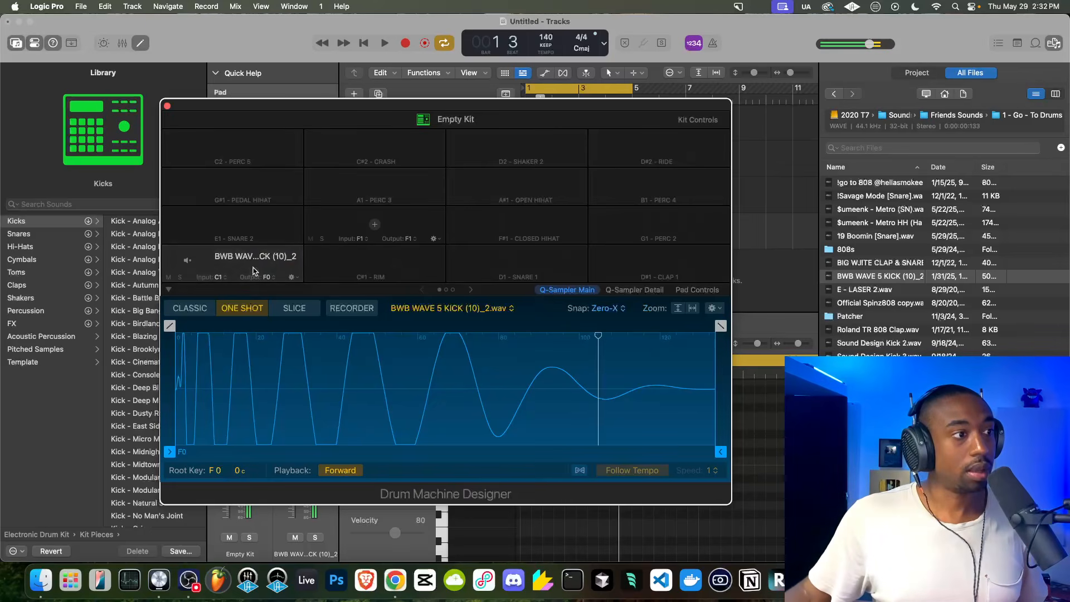
left_click(253, 271)
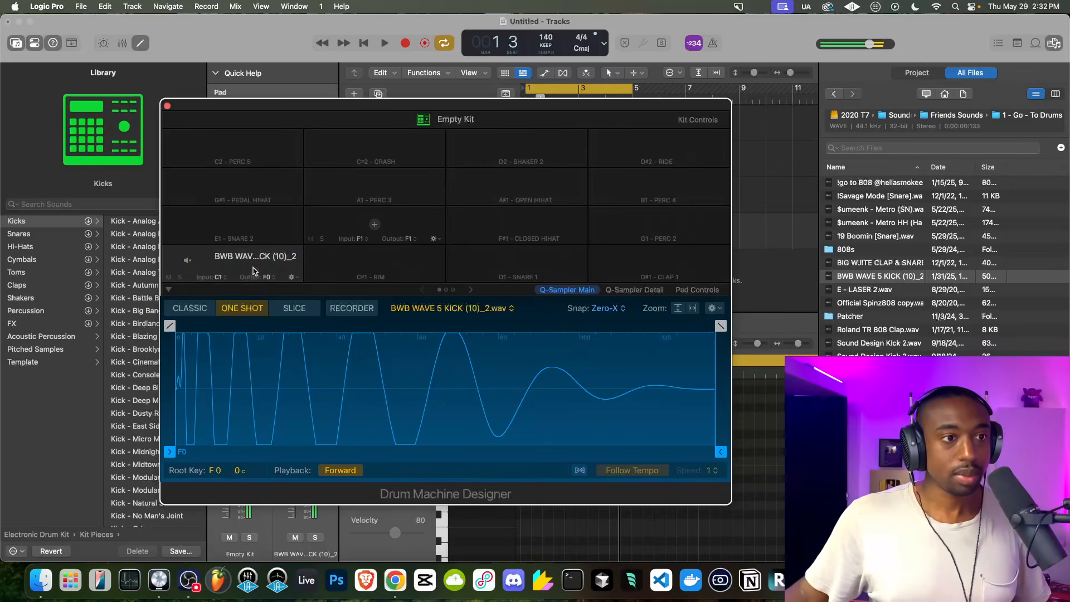
left_click(253, 271)
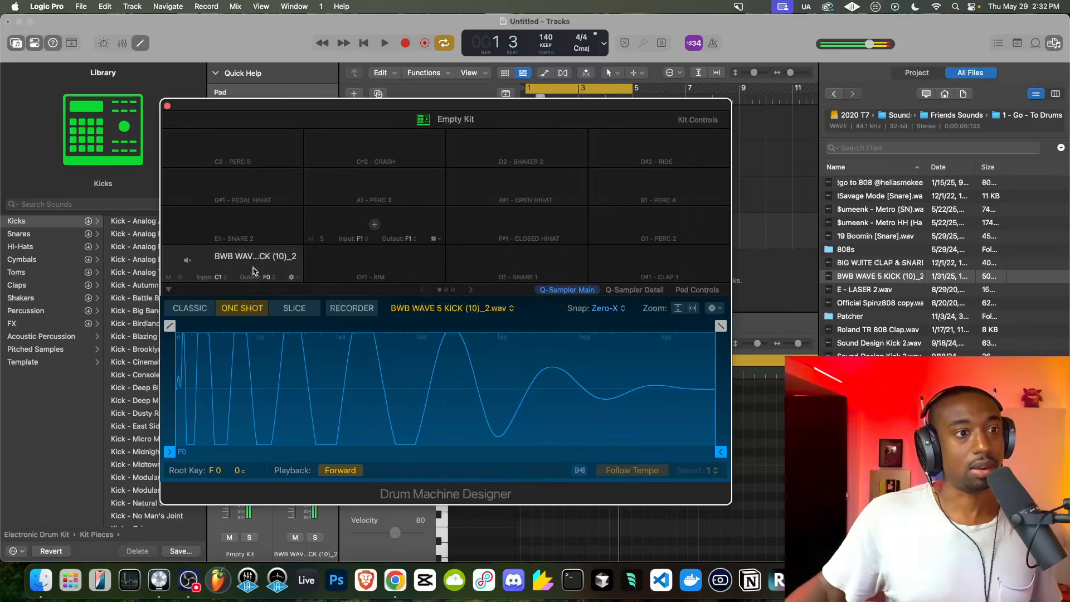
left_click(253, 271)
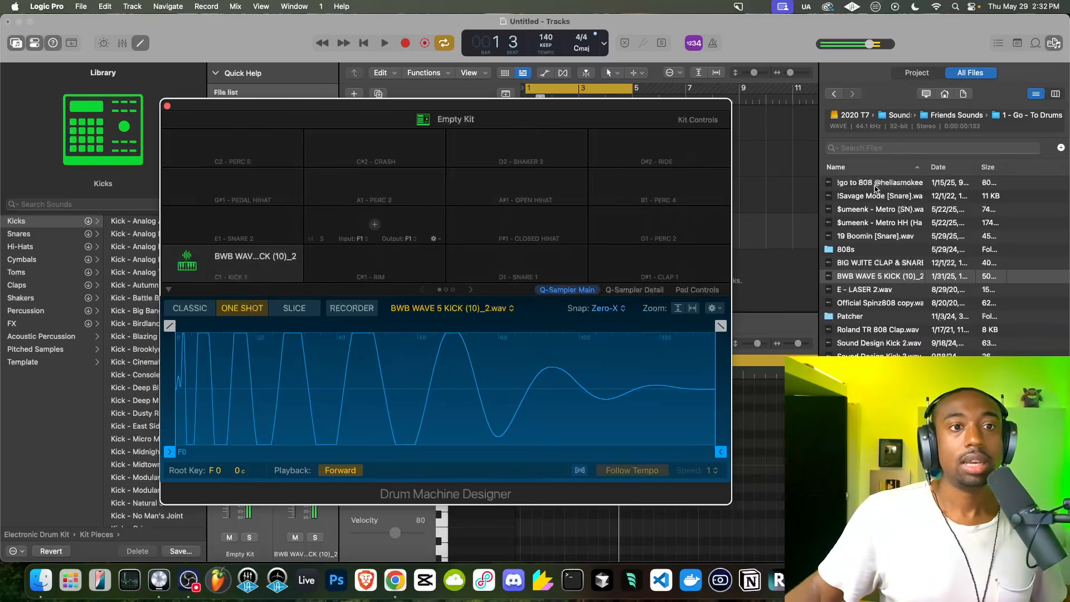
- Load 19 Boomin [Snare].wav onto the C#1 Rim pad and $umeenk - Metro HH (Hats).wav onto the D1 Snare 1 pad
left_click_drag(904, 236, 403, 257)
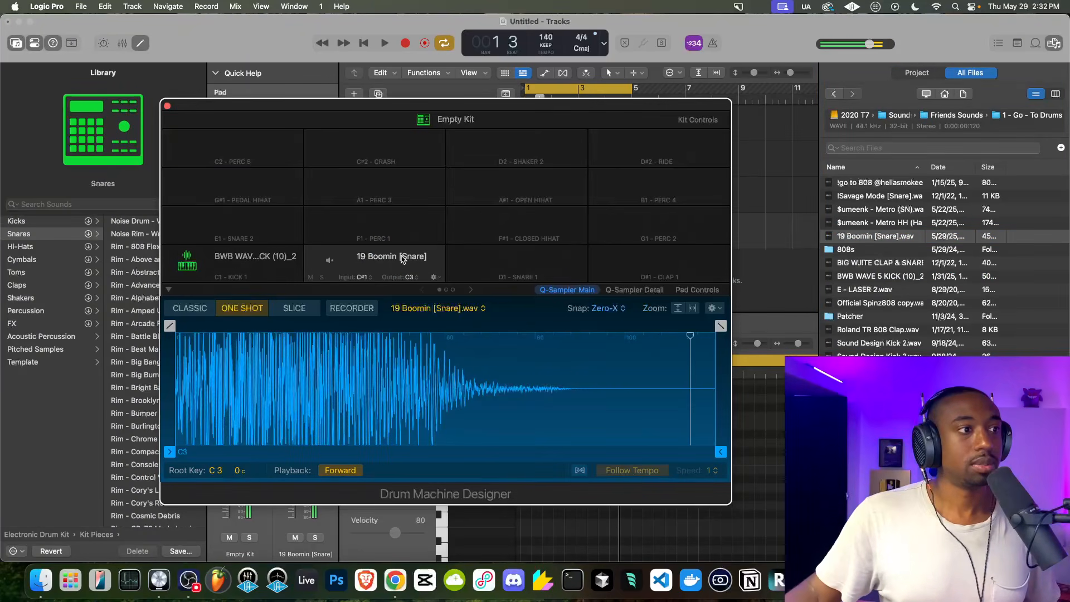
left_click(917, 224)
left_click(926, 225)
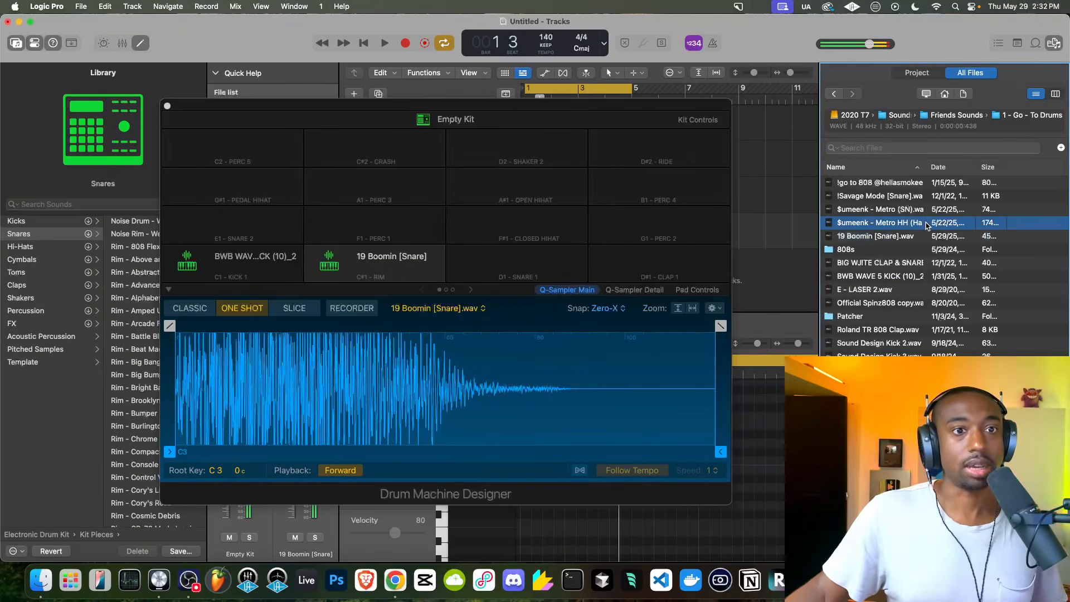
left_click_drag(913, 225, 493, 268)
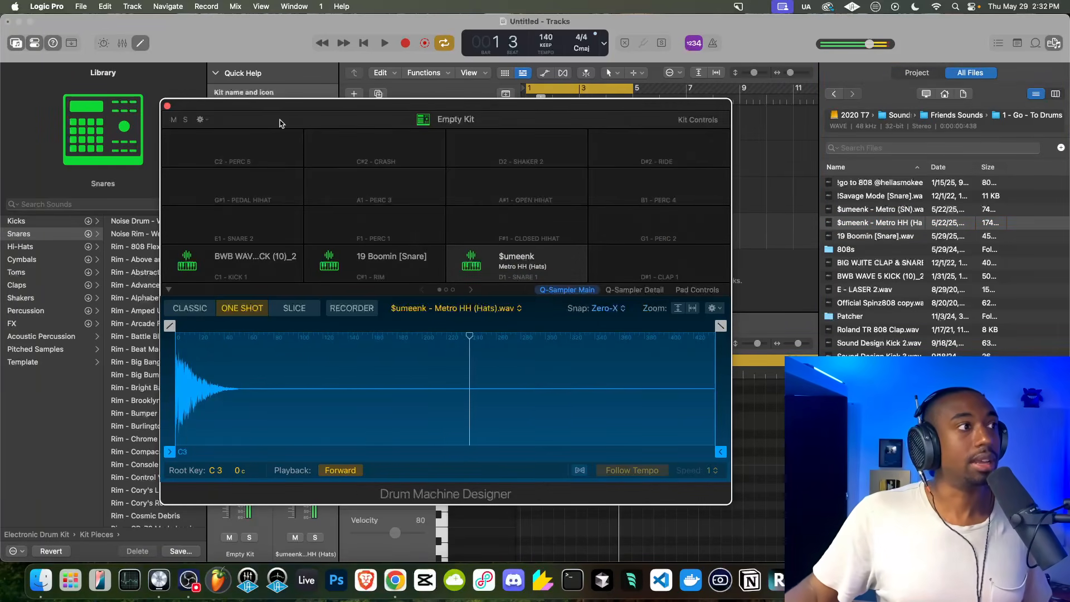
- Close the Drum Machine Designer window and hide the library, the inspector and the file browser
left_click(167, 106)
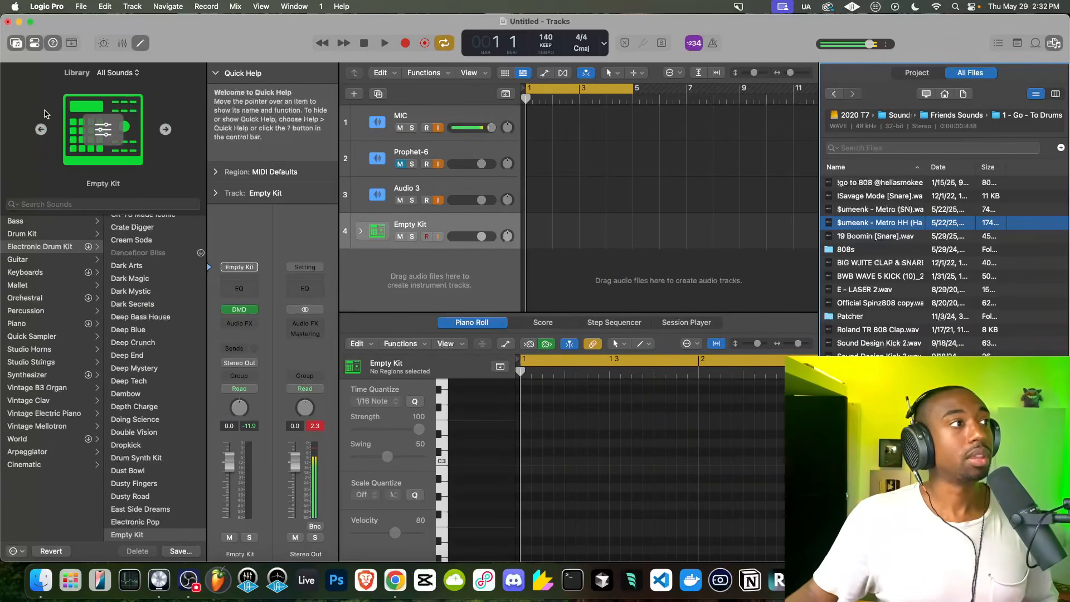
left_click(18, 44)
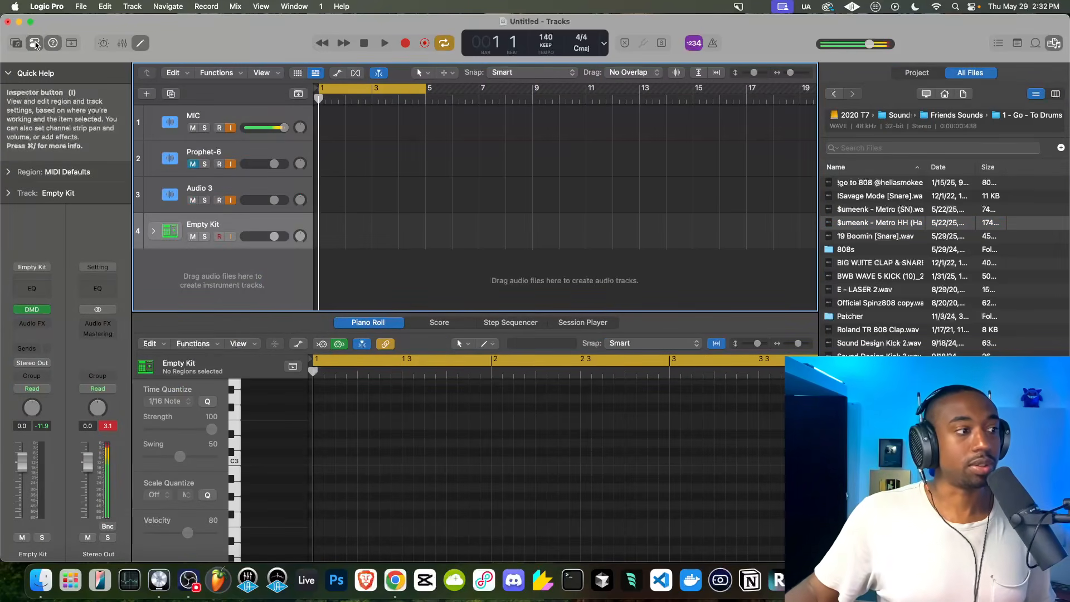
left_click(35, 43)
left_click(1053, 43)
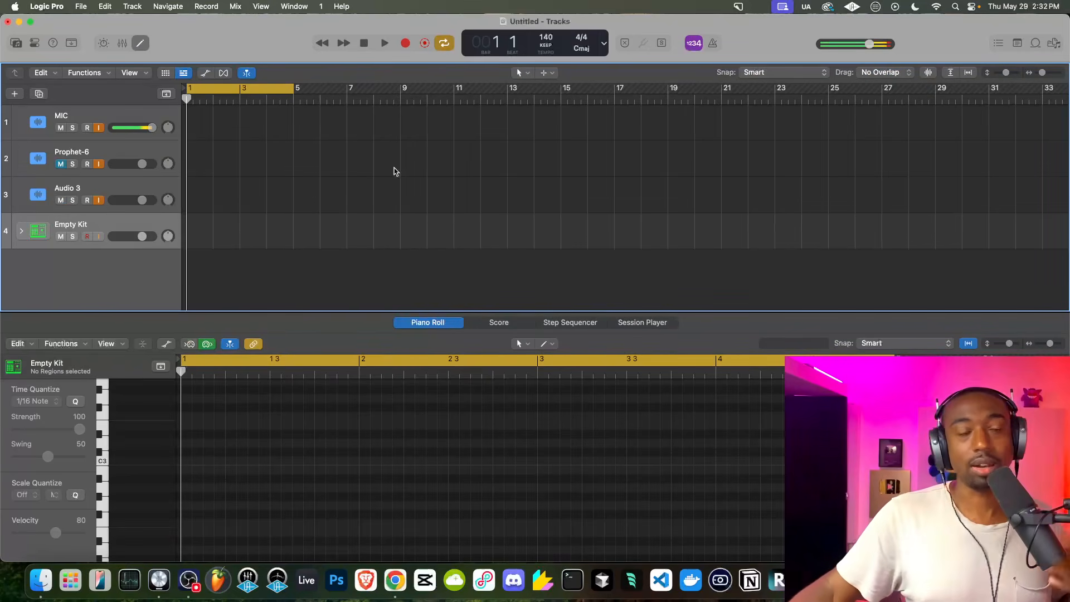
- Show the Step Sequencer for the Empty Kit track and set the pattern length to 32 steps
left_click(140, 43)
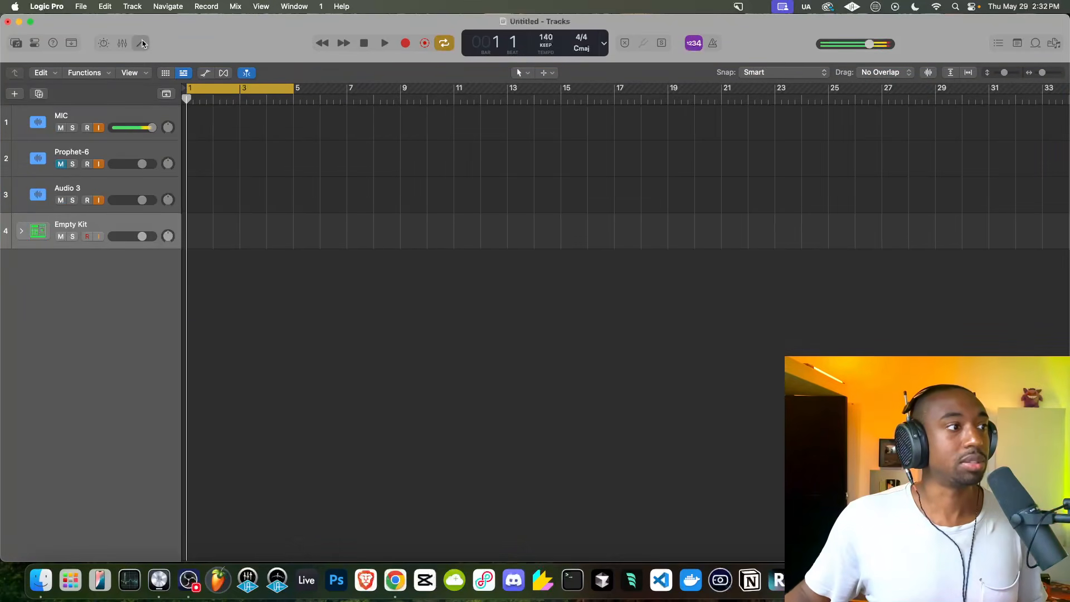
left_click(140, 43)
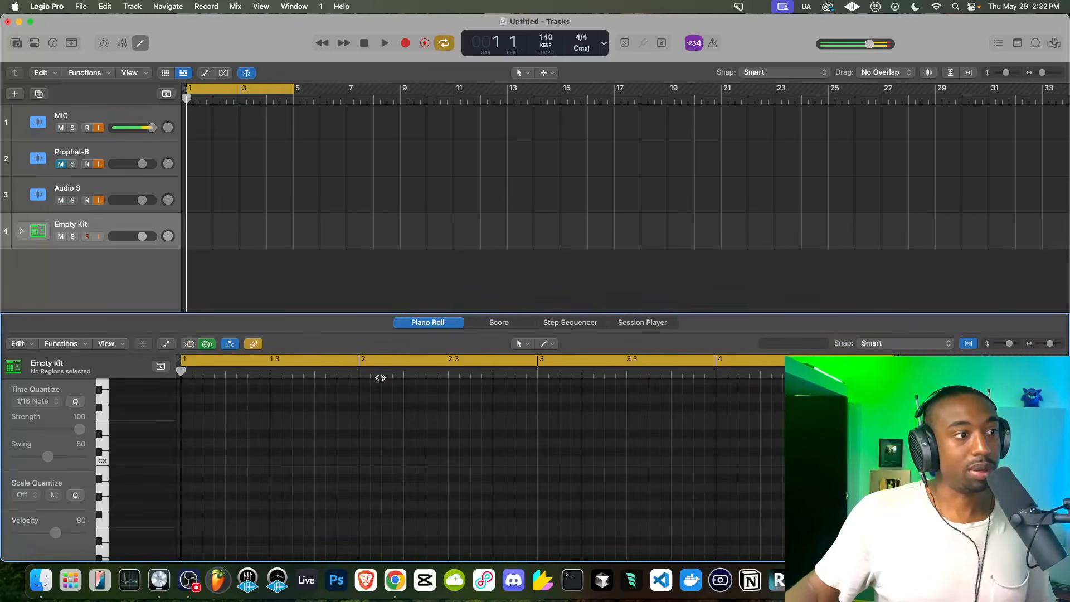
left_click(563, 322)
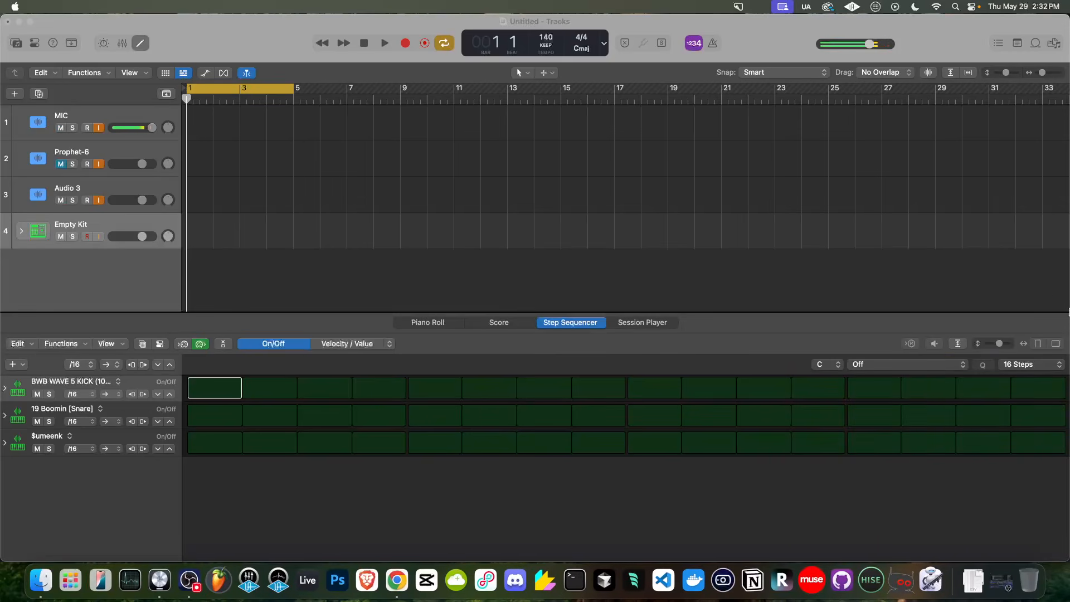
left_click(1031, 364)
left_click(1026, 390)
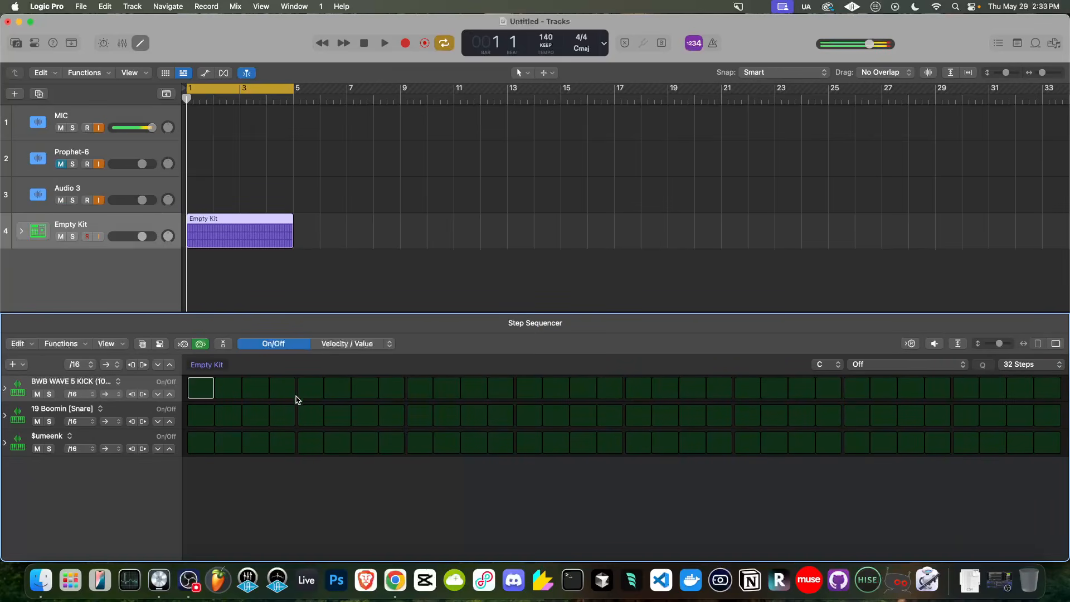
left_click(192, 580)
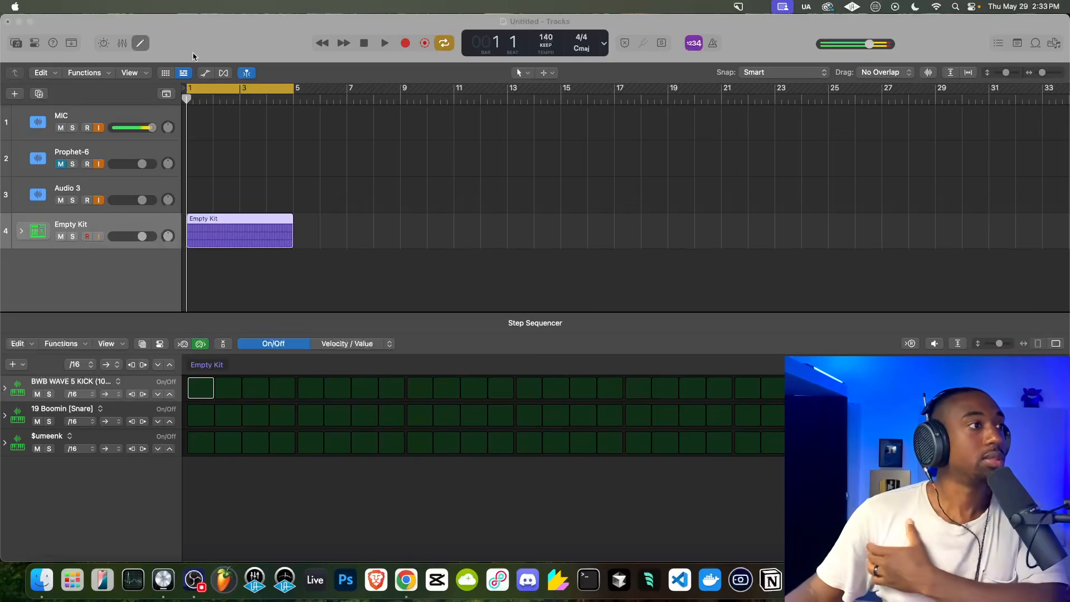
- Turn on steps 1, 4 and 7 in the BWB WAVE 5 KICK row
left_click(201, 388)
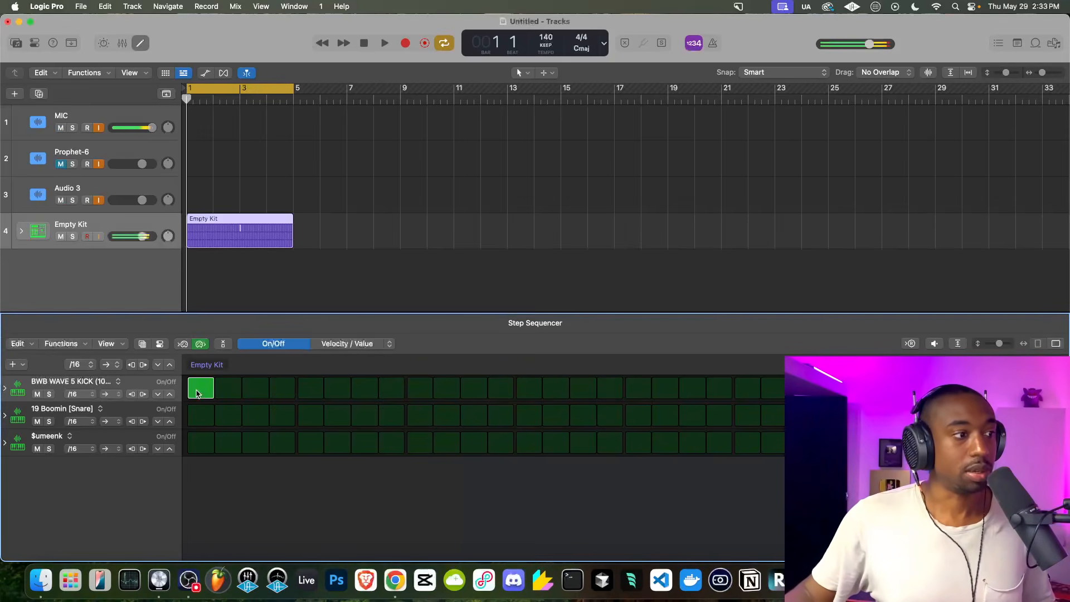
left_click(282, 388)
left_click(365, 387)
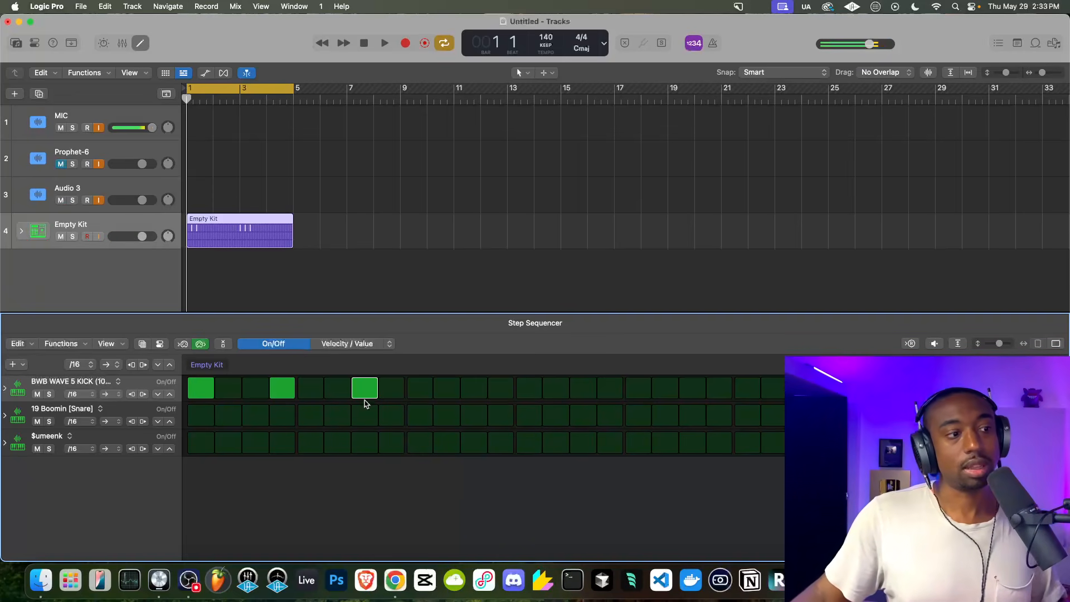
- Turn on steps 5, 13, 21 and 29 in the 19 Boomin [Snare] row and briefly play the pattern
left_click(317, 419)
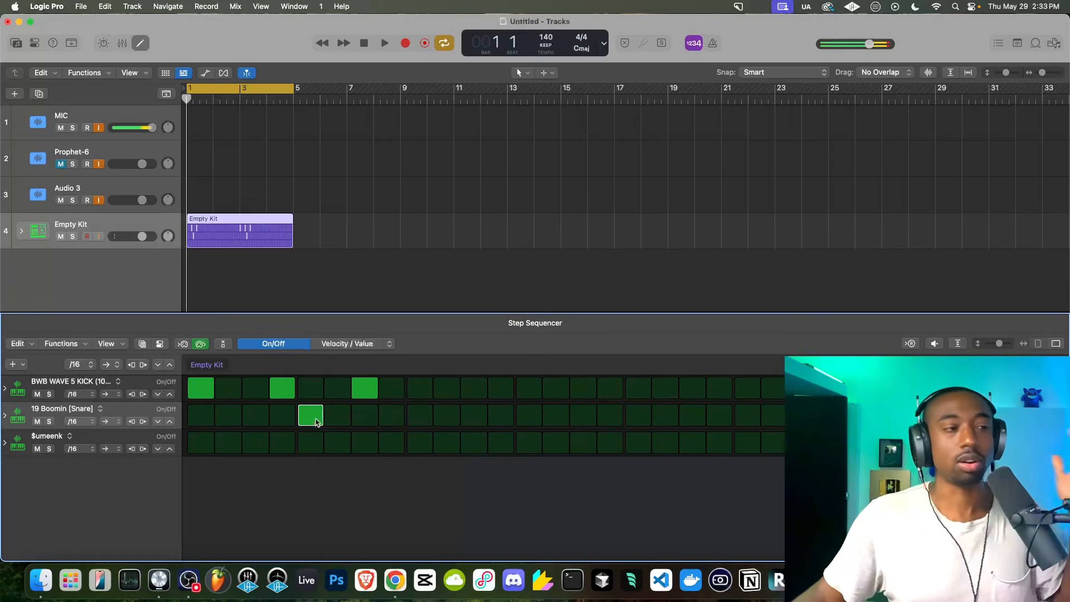
left_click(529, 416)
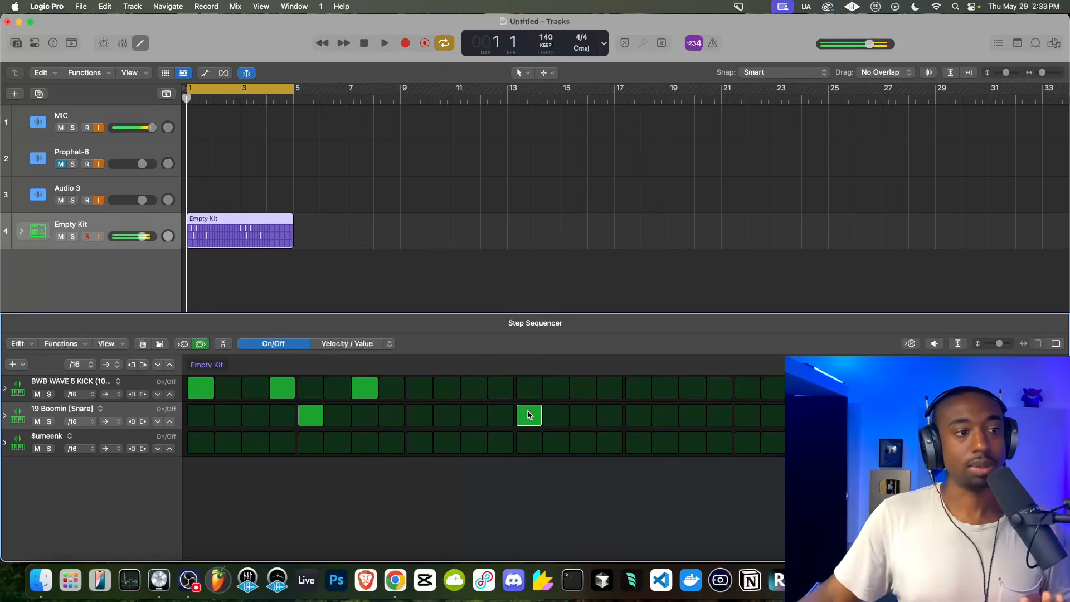
left_click(737, 416)
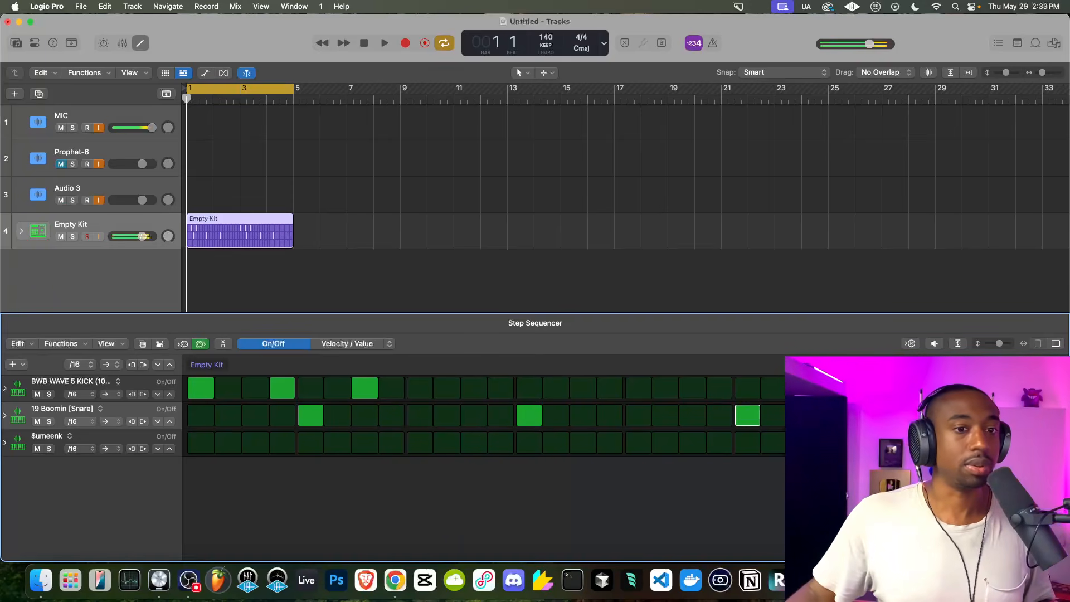
key("space")
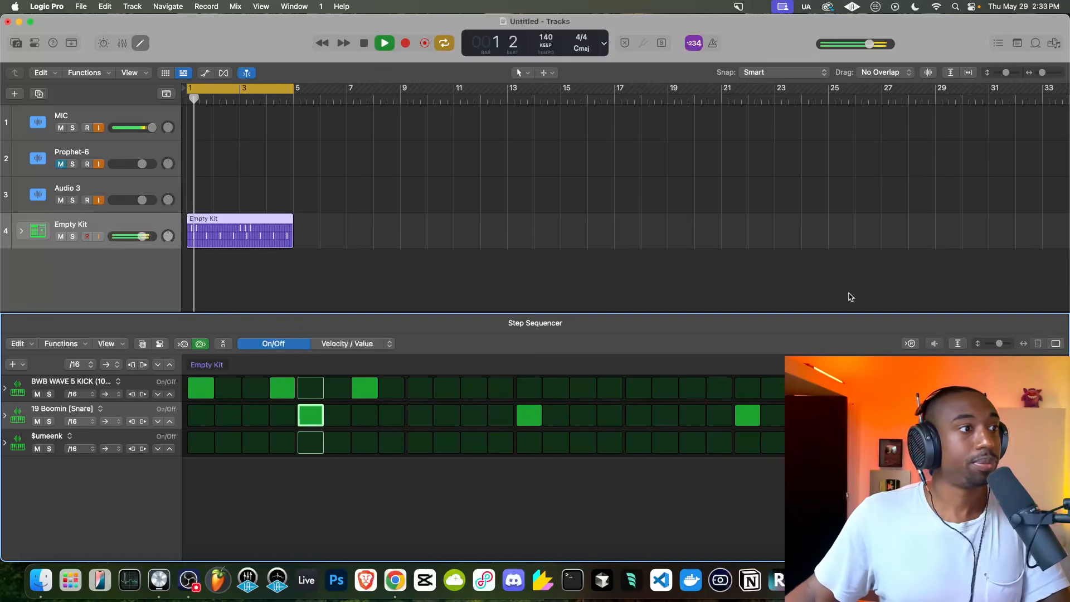
key("space")
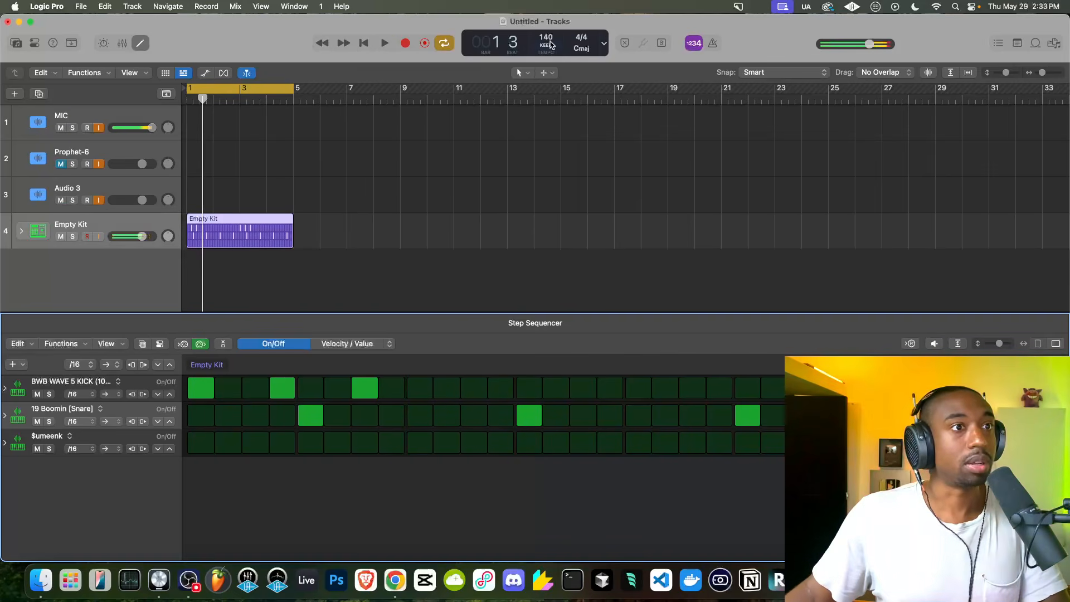
- Move the snare hit on step 5 to step 9, and remove the kick on step 4 and the snare on step 13
left_click(323, 417)
left_click(417, 419)
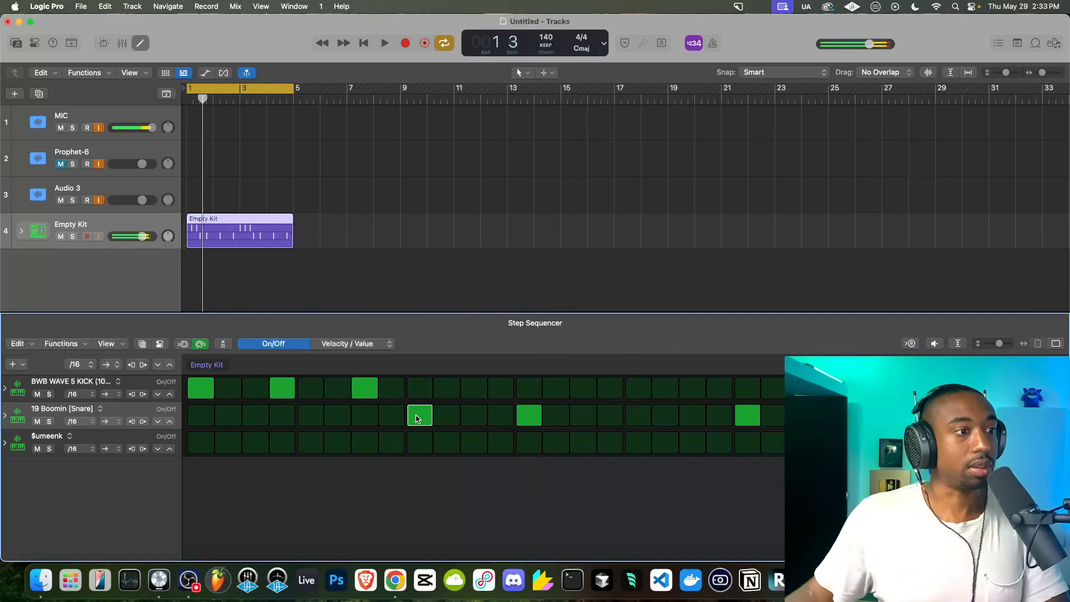
left_click(285, 397)
key("space")
left_click(537, 417)
key("space")
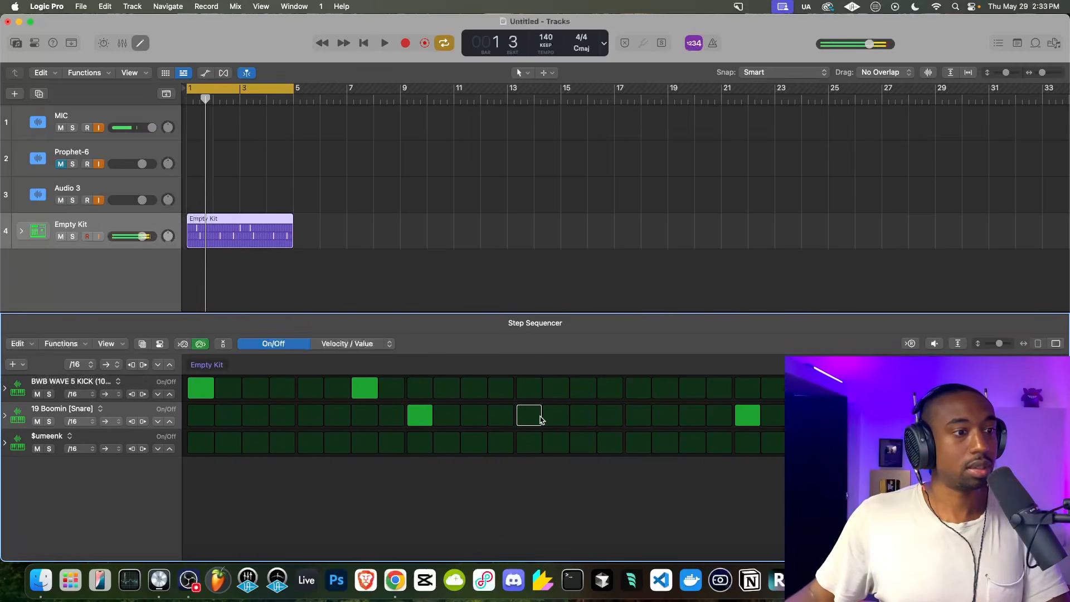
- Turn on the metronome and play the drum pattern against it
left_click(713, 44)
key("space")
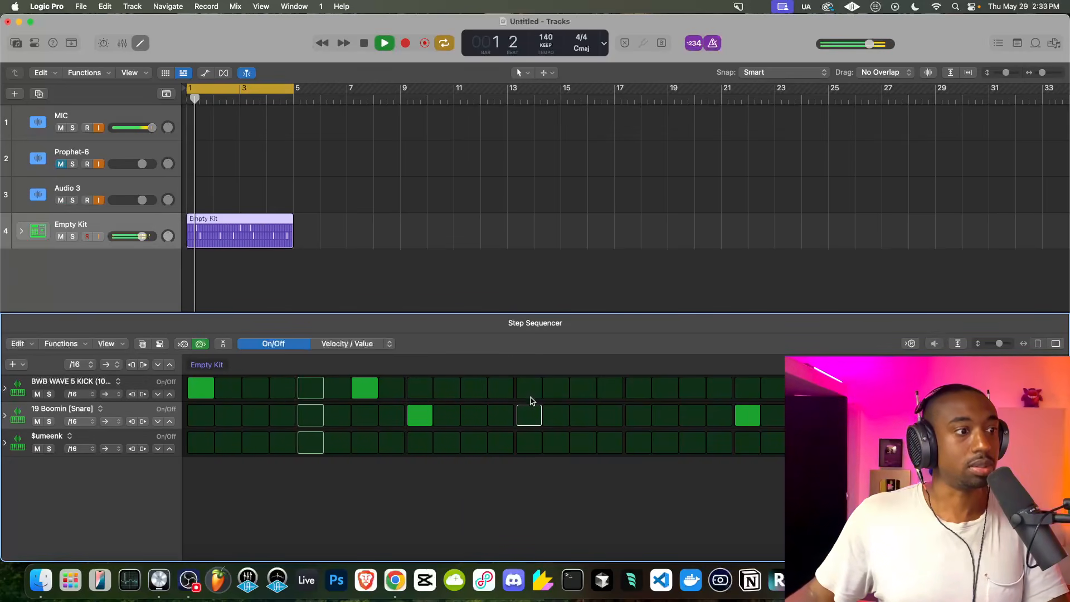
- Remove the snare hit on step 21, add kicks on steps 13 and 21, and stop playback
left_click(748, 414)
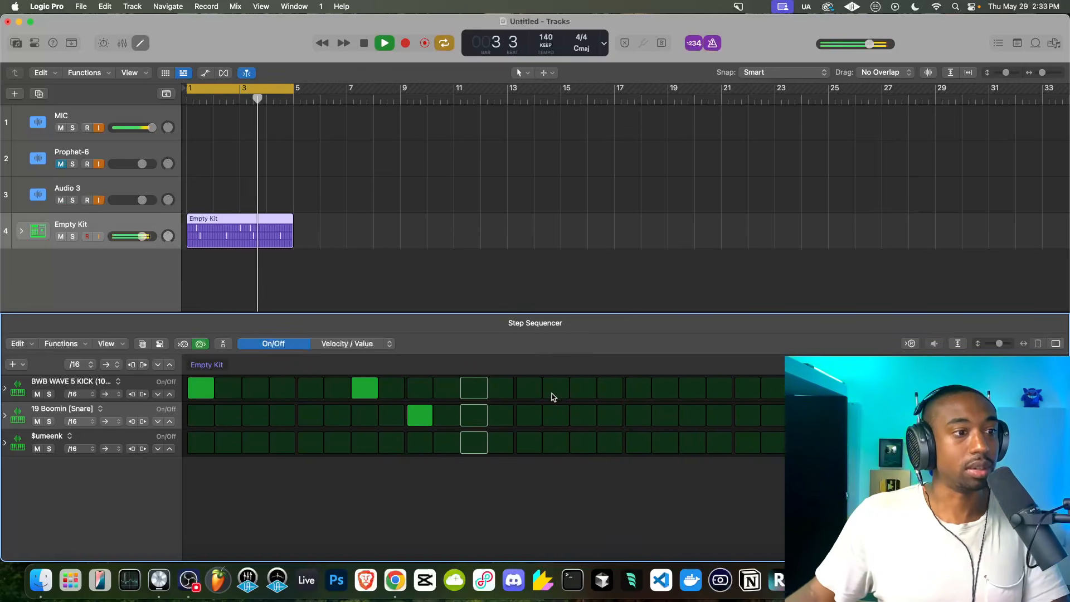
left_click(524, 391)
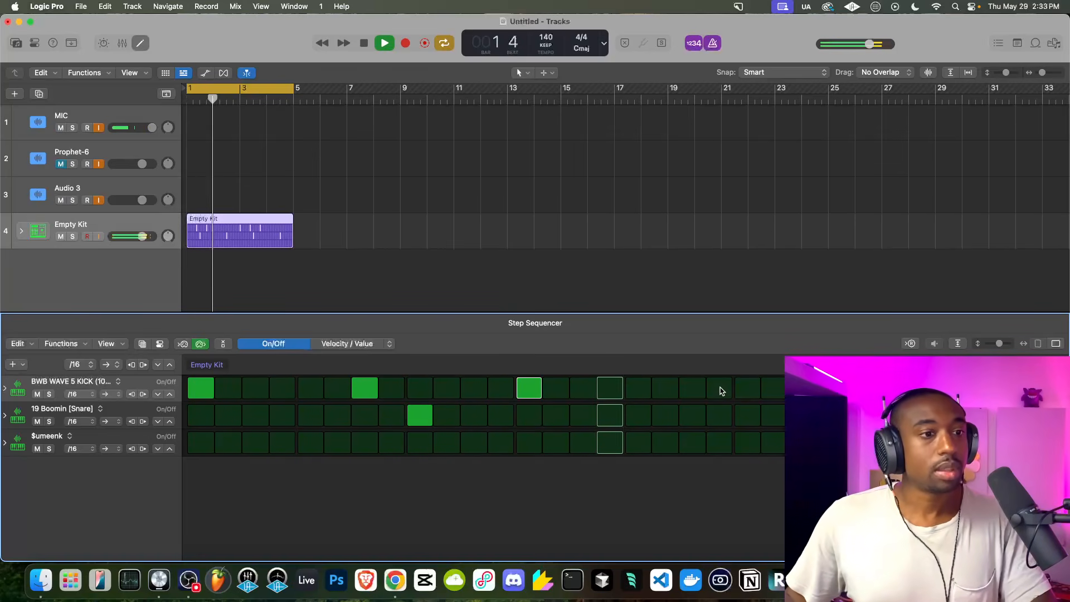
left_click(748, 388)
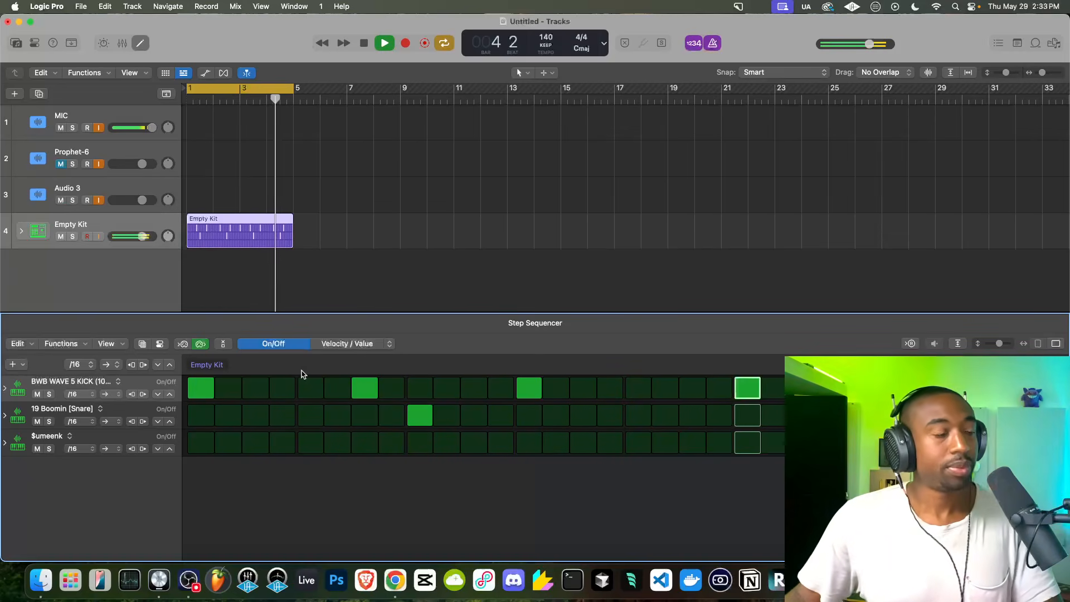
key("space")
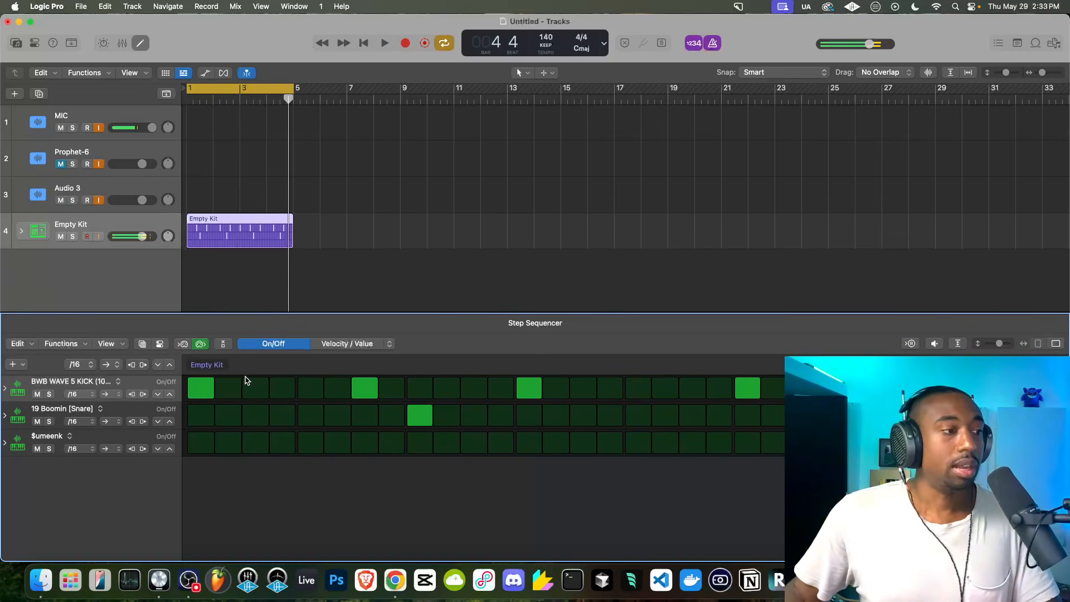
- Turn on step 1 in the $umeenk row, extend it to two steps long and briefly play the pattern
left_click(202, 442)
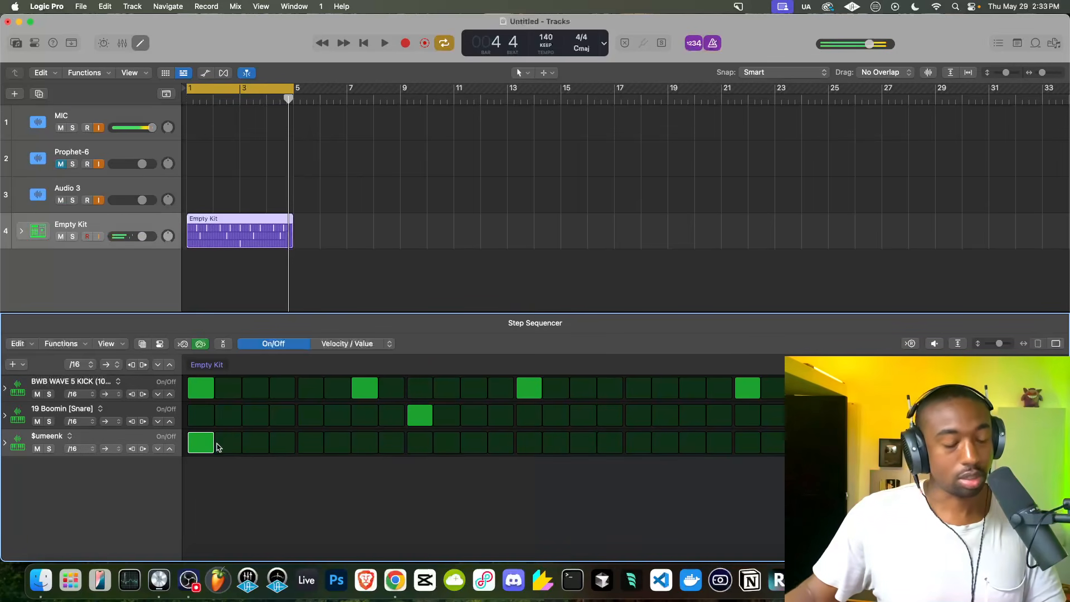
left_click_drag(196, 446, 237, 446)
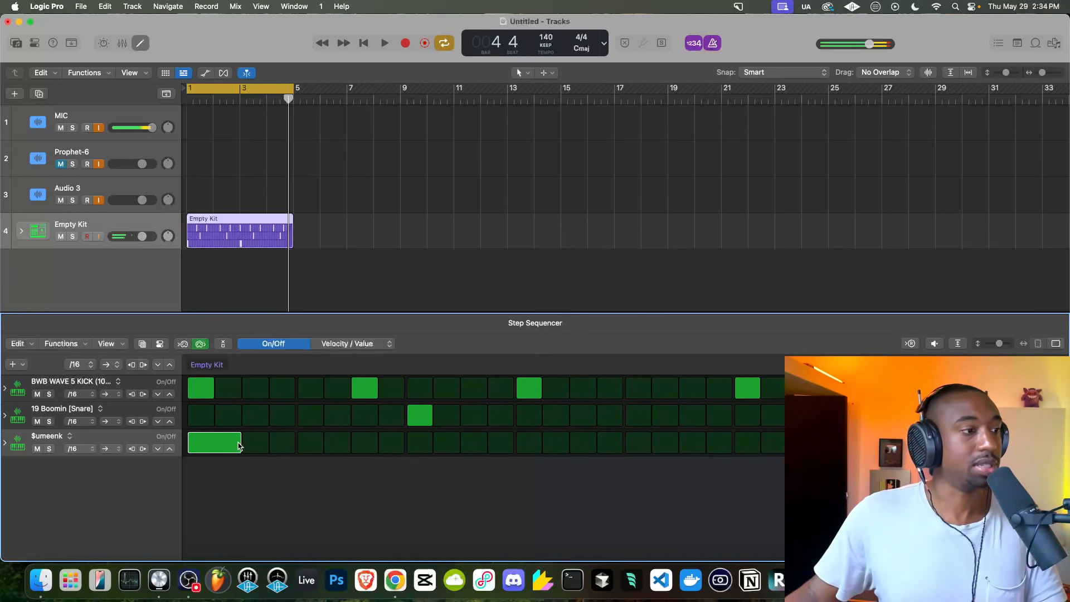
mouse_move(238, 448)
left_mouse_down()
mouse_move(199, 449)
mouse_move(277, 458)
mouse_move(232, 448)
mouse_move(686, 439)
mouse_move(206, 446)
mouse_move(255, 444)
mouse_move(228, 443)
left_mouse_up()
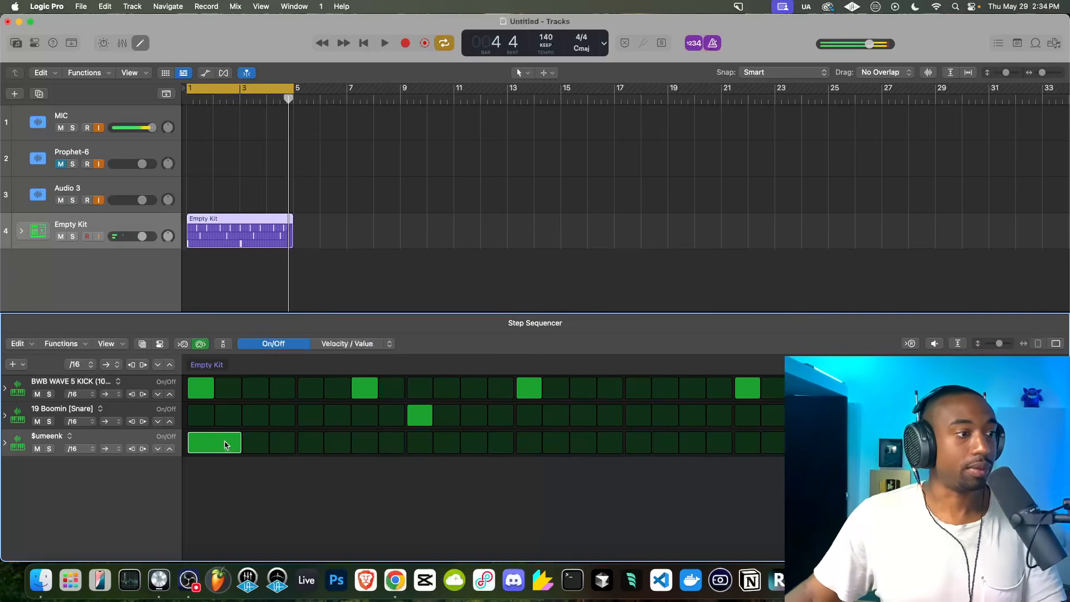
mouse_move(232, 440)
left_mouse_down()
mouse_move(205, 441)
mouse_move(240, 445)
mouse_move(198, 445)
mouse_move(237, 444)
left_mouse_up()
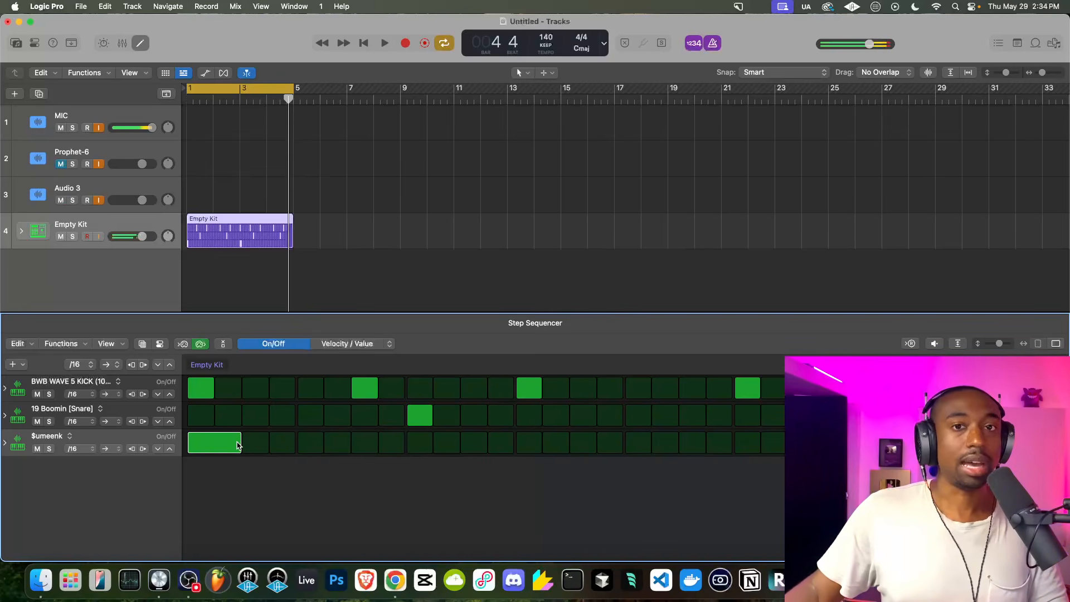
key("space")
key("space")
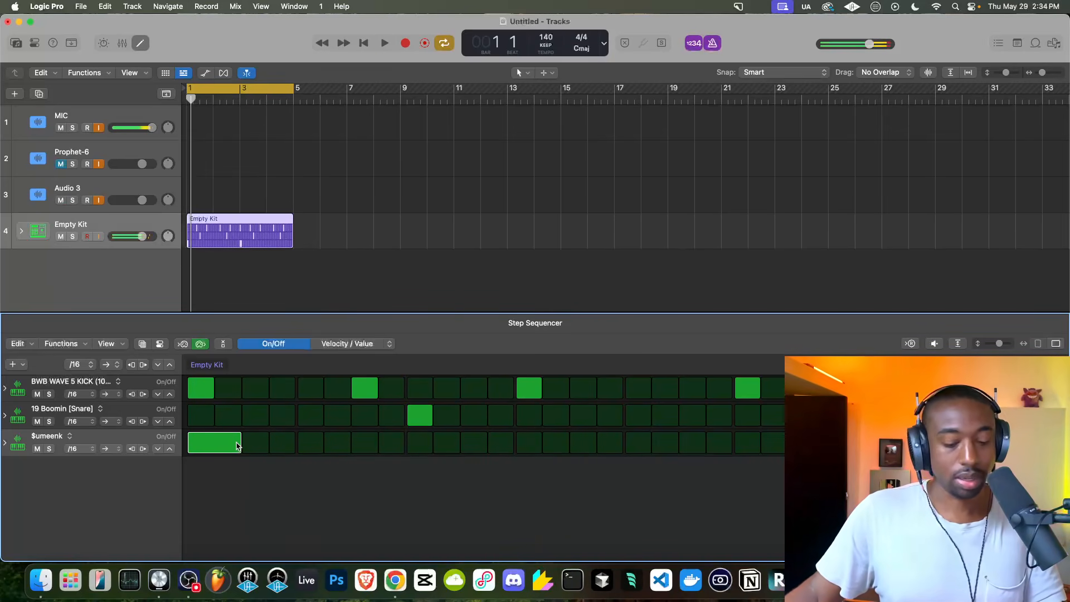
- Repeat the two-step $umeenk hit across the whole row, and play the pattern with the metronome turned off
key("super+r")
key("super+r")
key("super+r")
key("super+r")
key("super+r")
key("super+r")
key("super+r")
key("super+r")
key("super+r")
key("super+r")
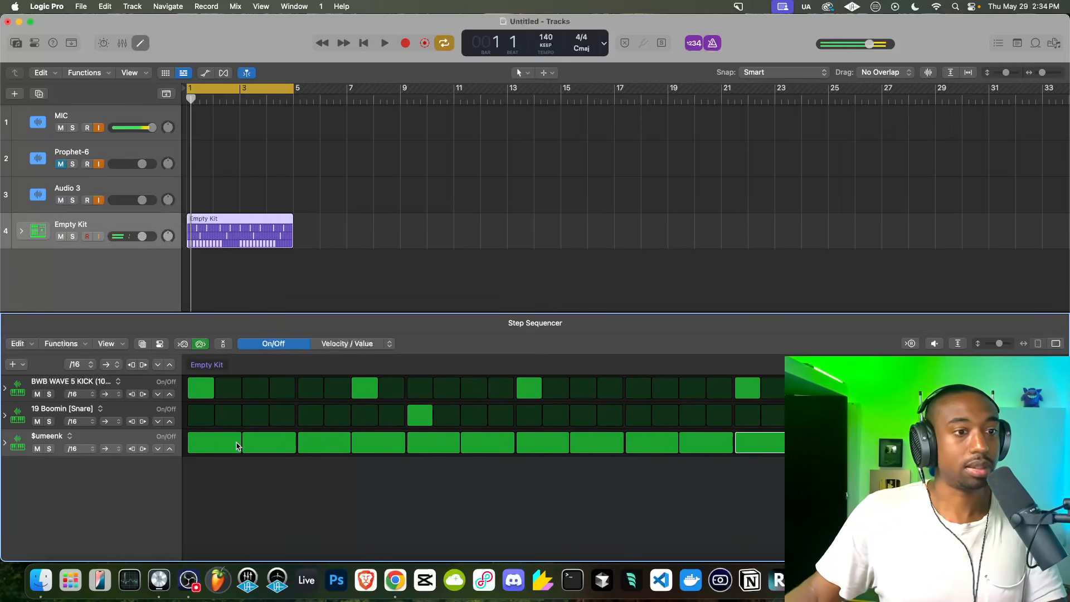
key("Escape")
key("space")
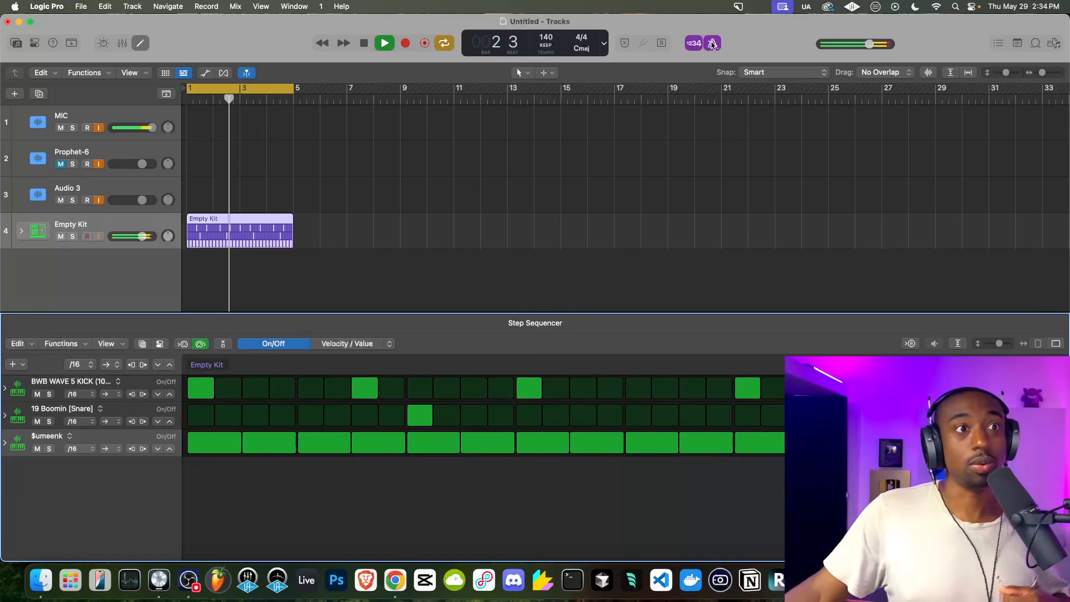
left_click(712, 44)
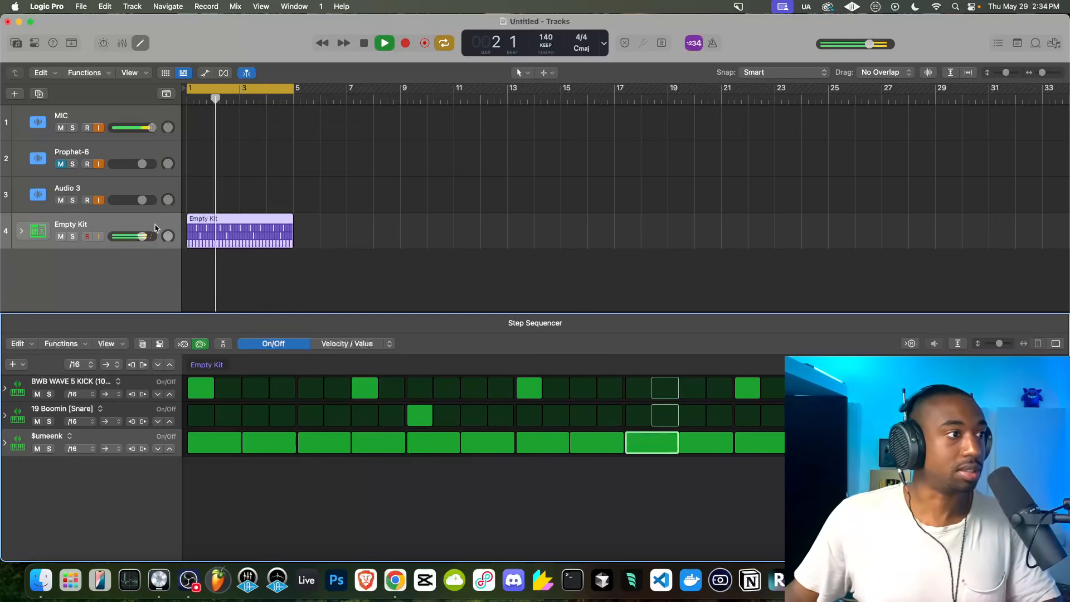
- Examine the Velocity, Repeat, Note and Octave subrows of the BWB WAVE 5 KICK row and collapse them again
left_click(6, 392)
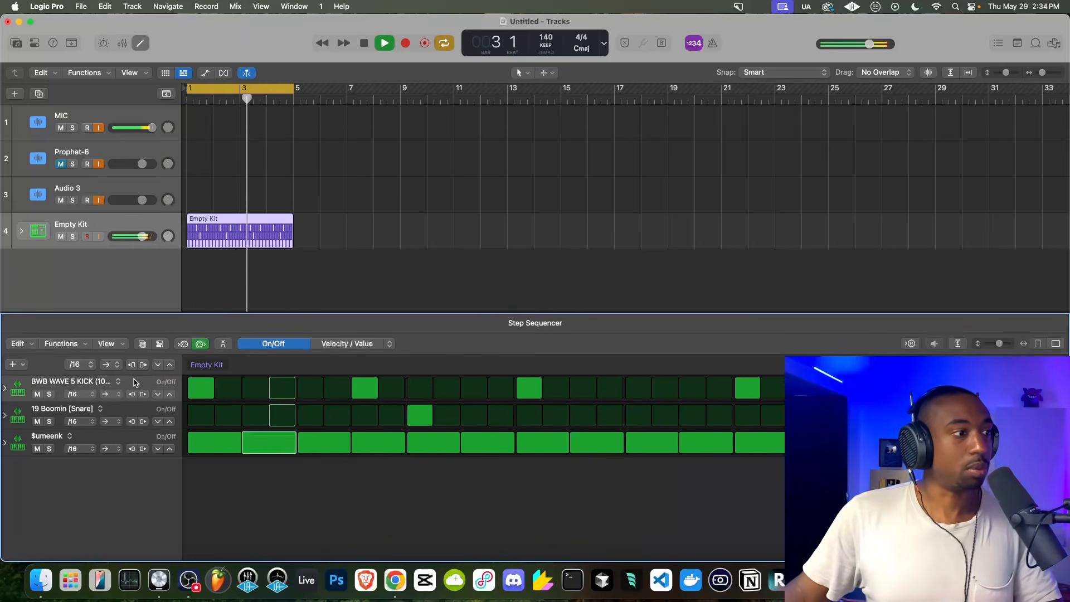
left_click(6, 390)
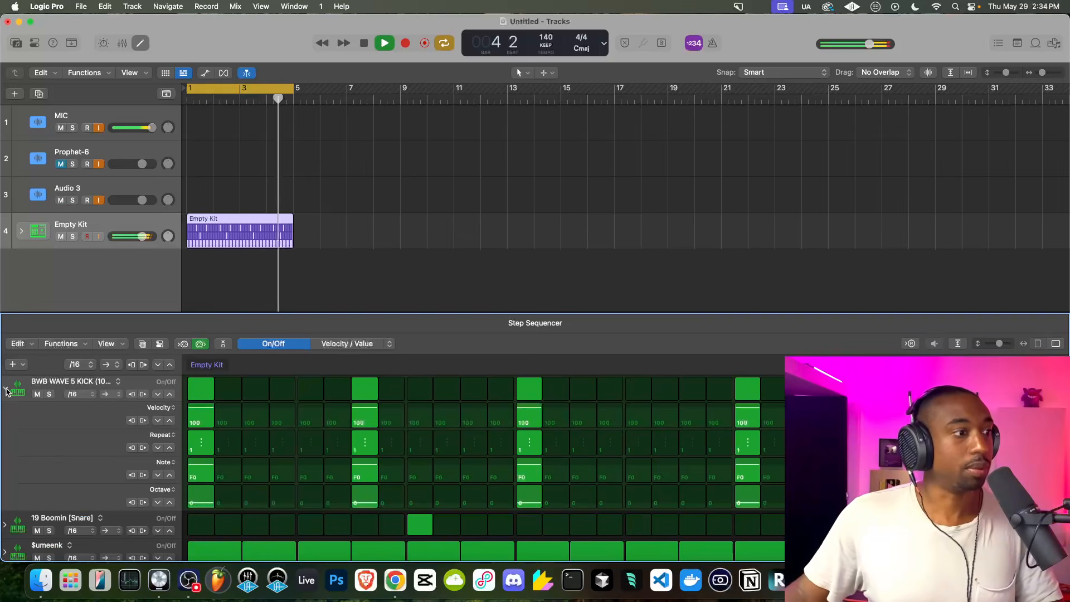
key("space")
left_click(6, 390)
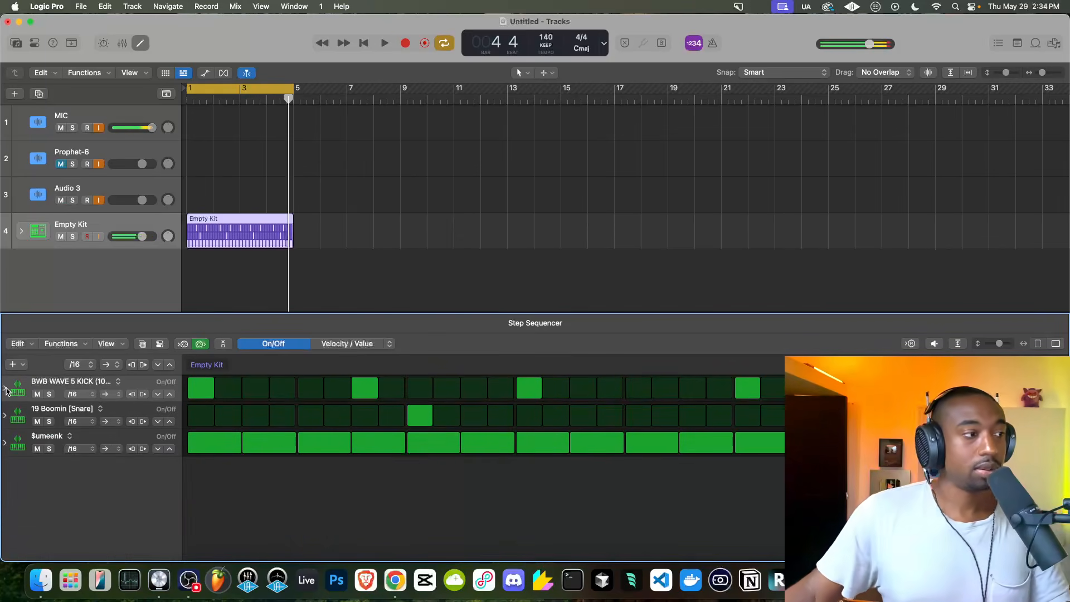
left_click(6, 390)
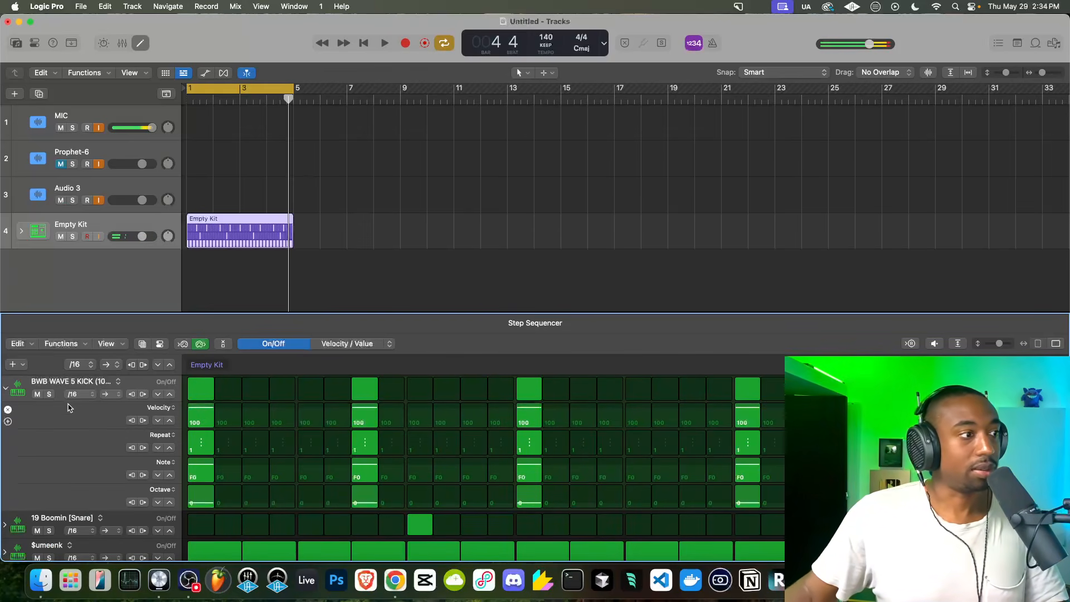
left_click(10, 390)
left_click(7, 389)
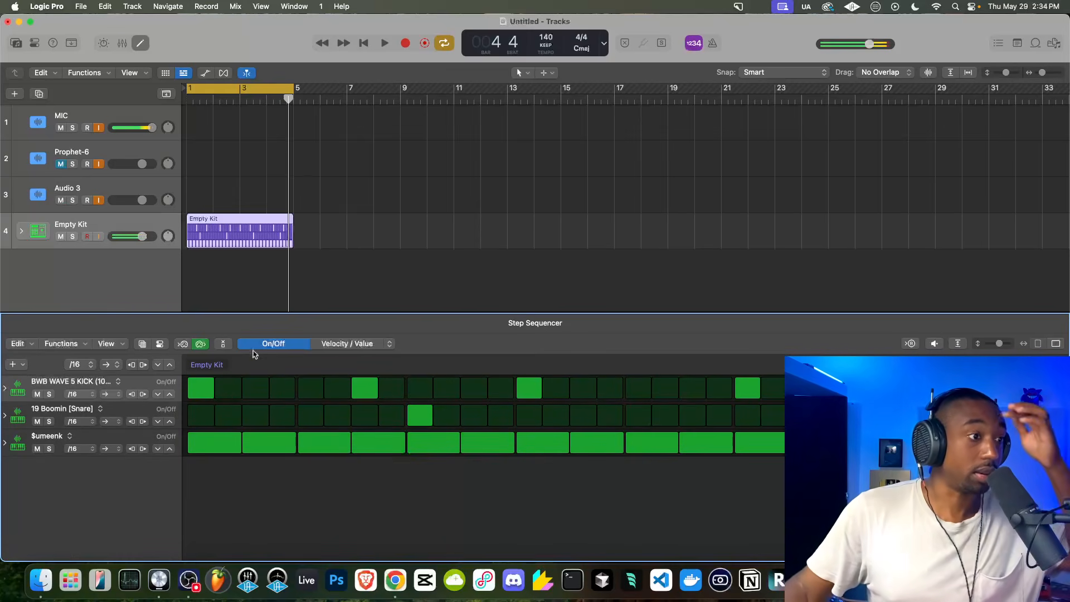
- View the pattern in Velocity / Value edit mode, look through the other edit modes and return to On/Off
left_click(341, 345)
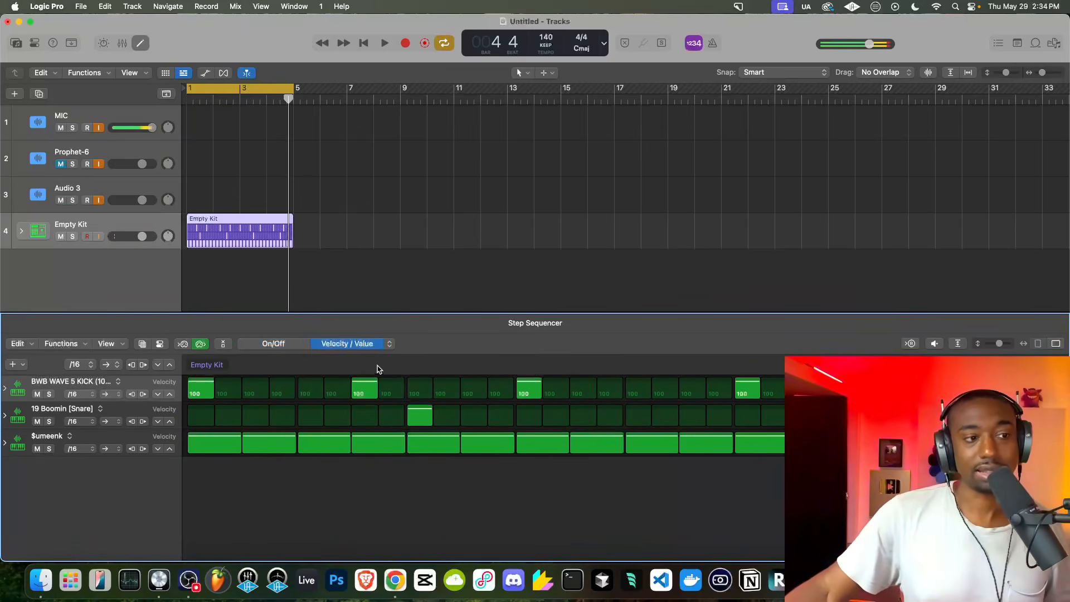
left_click(390, 344)
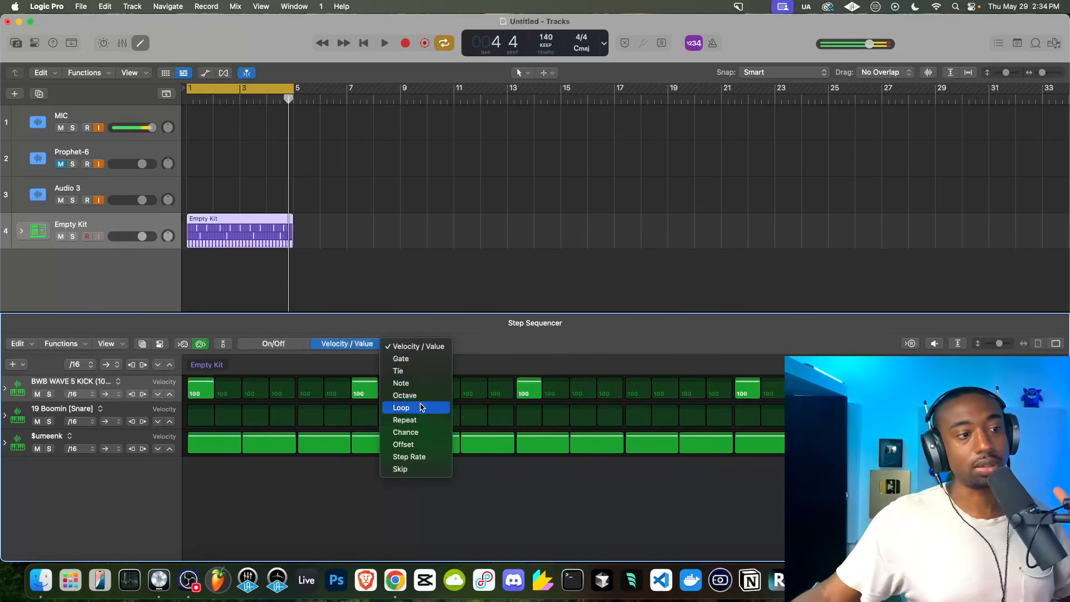
left_click(473, 360)
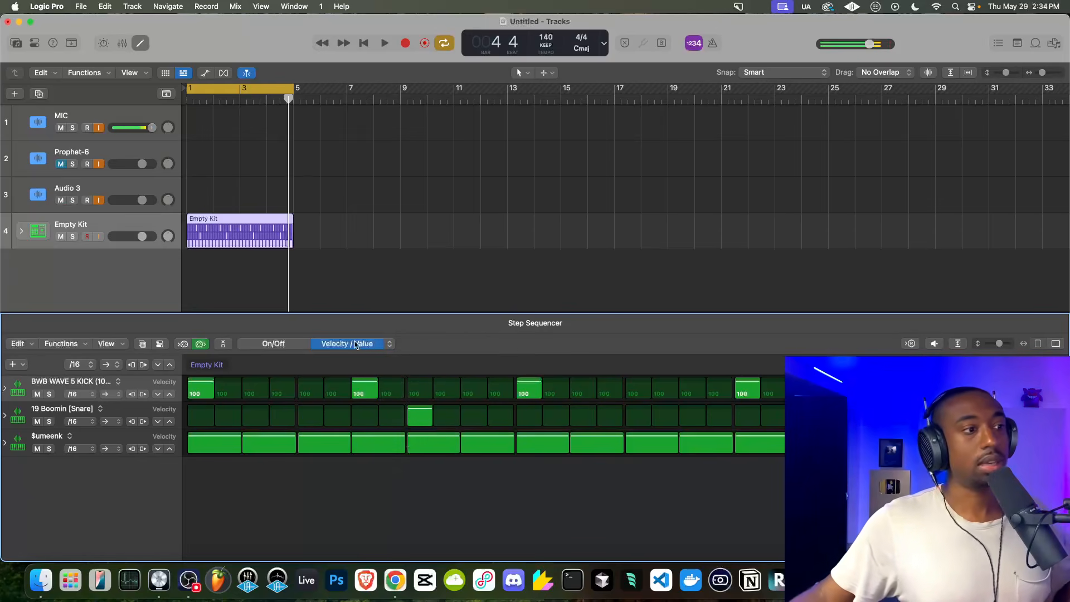
left_click(300, 345)
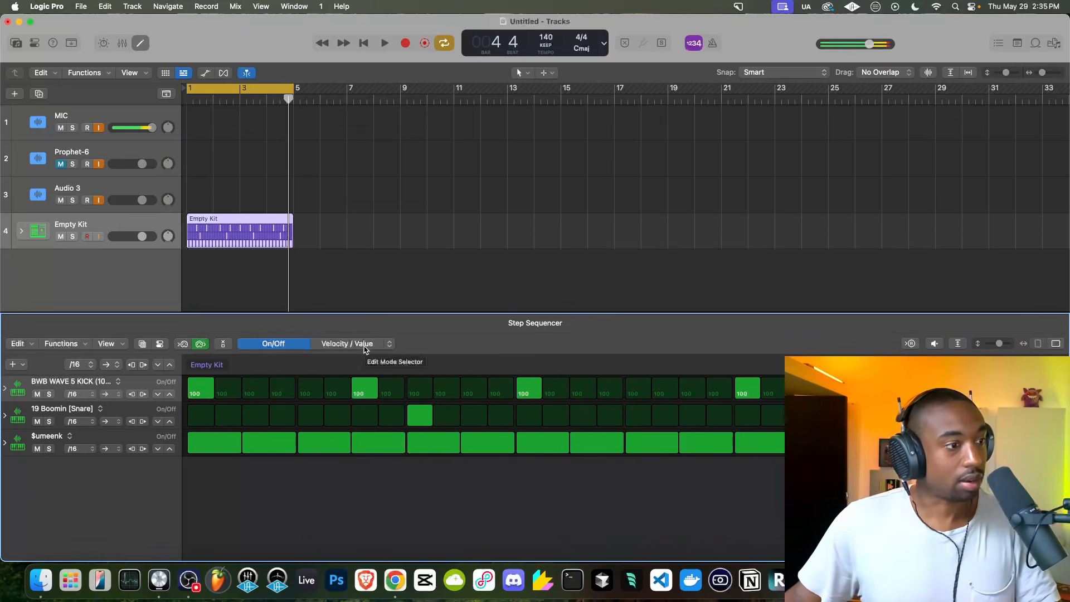
key("space")
left_click(359, 344)
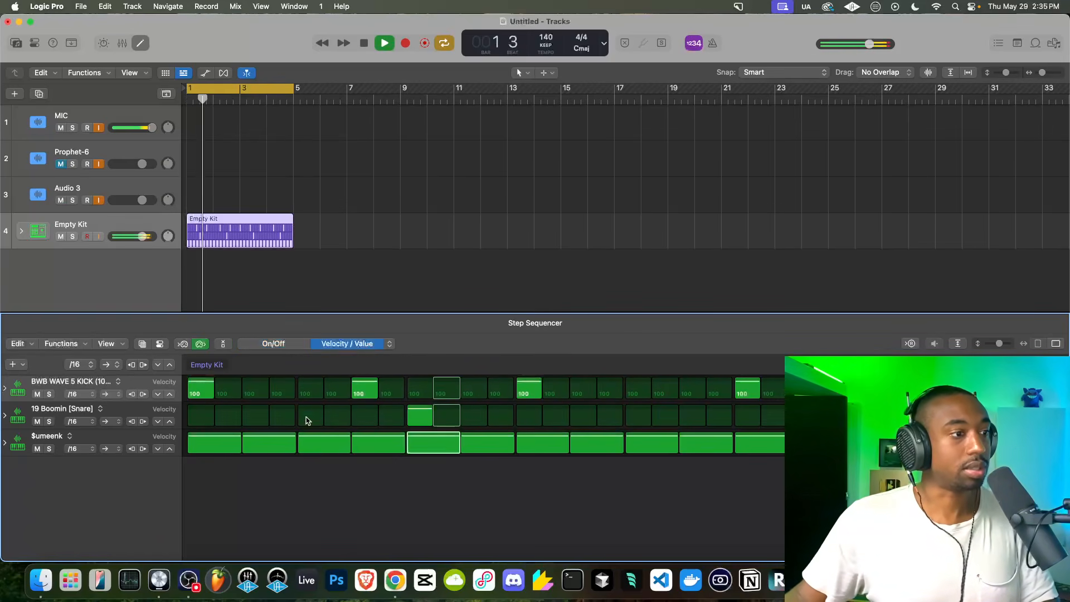
left_click(274, 344)
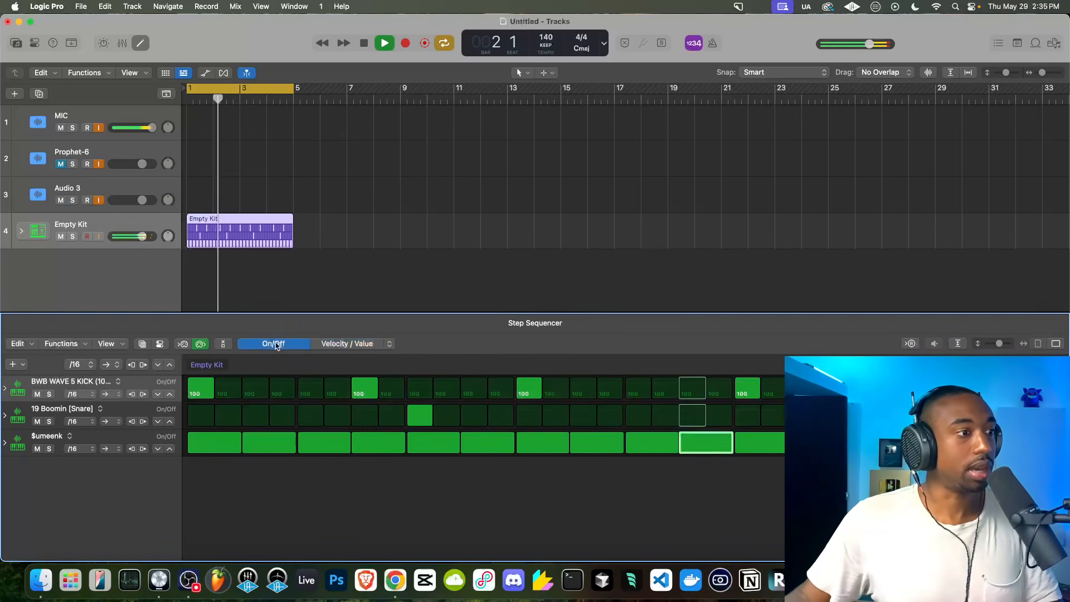
- Expand the $umeenk row, set Repeat to 4 for the hits starting on steps 13 and 15, and play the pattern
left_click(6, 444)
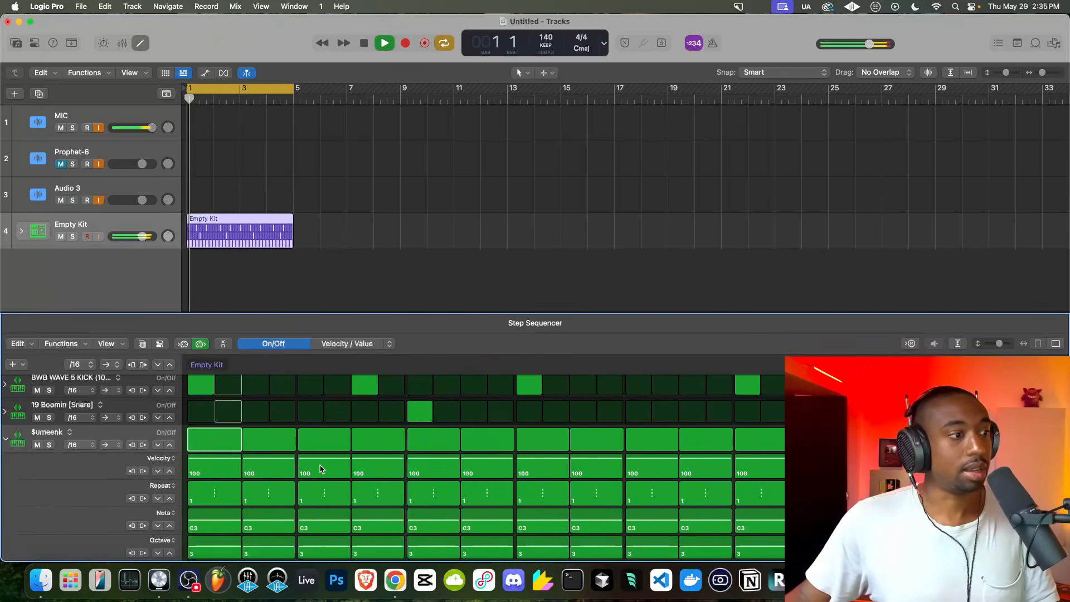
key("space")
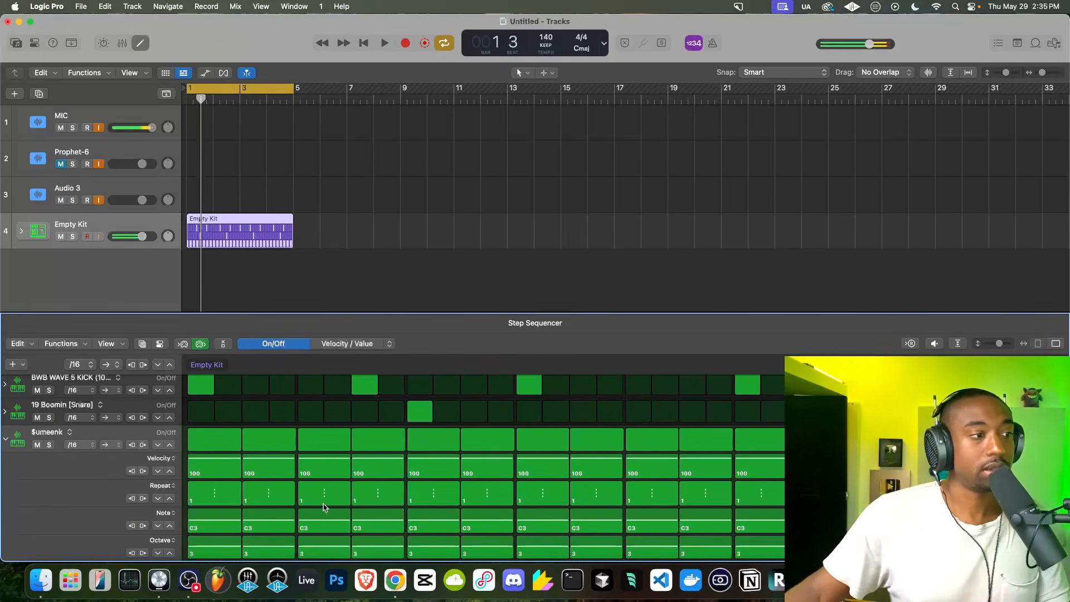
key("space")
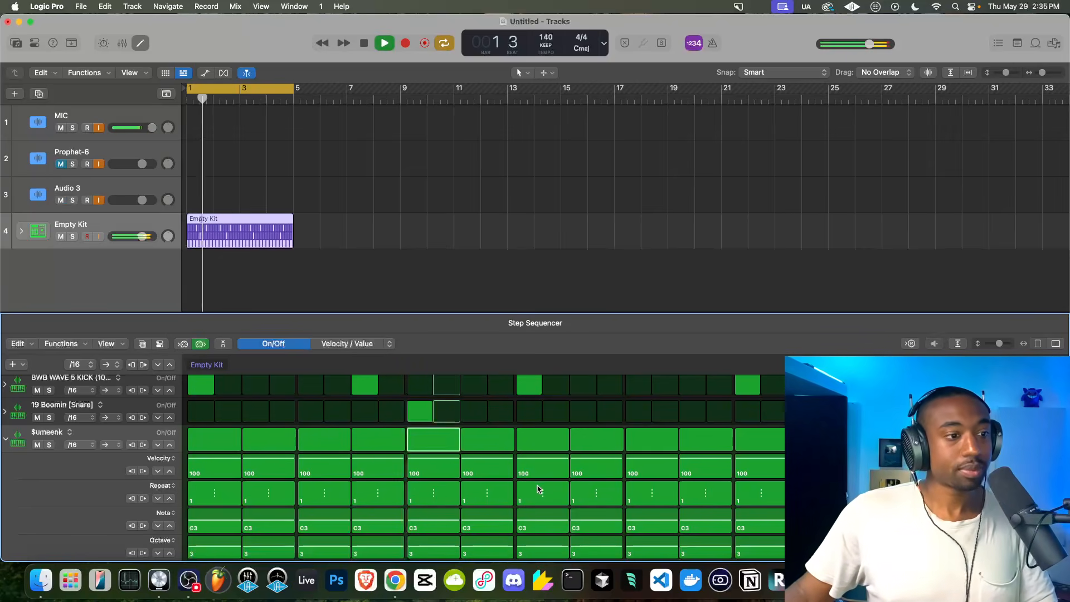
key("space")
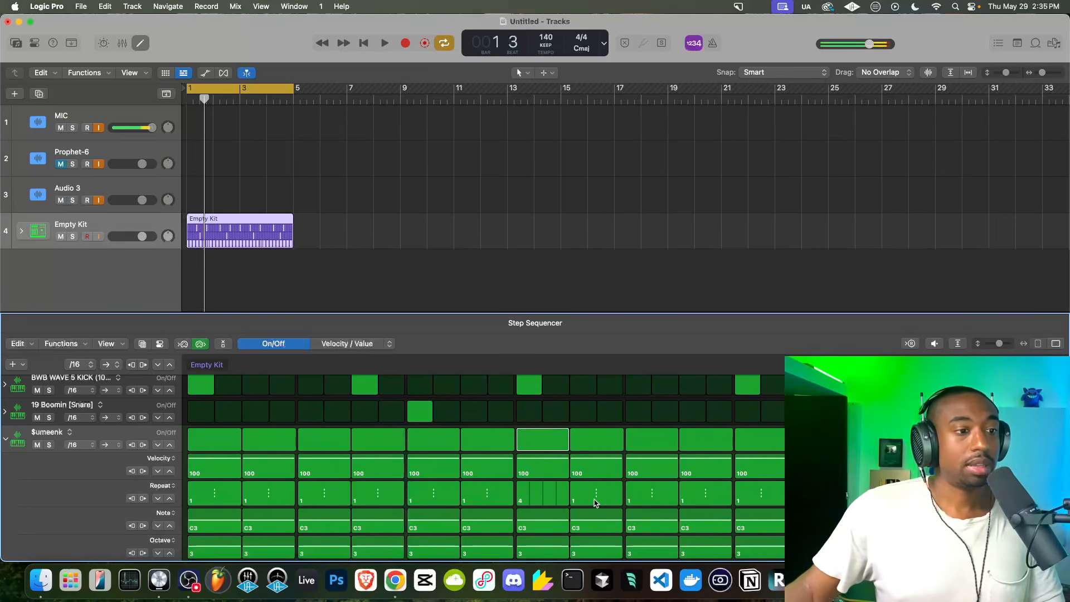
left_click_drag(597, 498, 599, 499)
key("space")
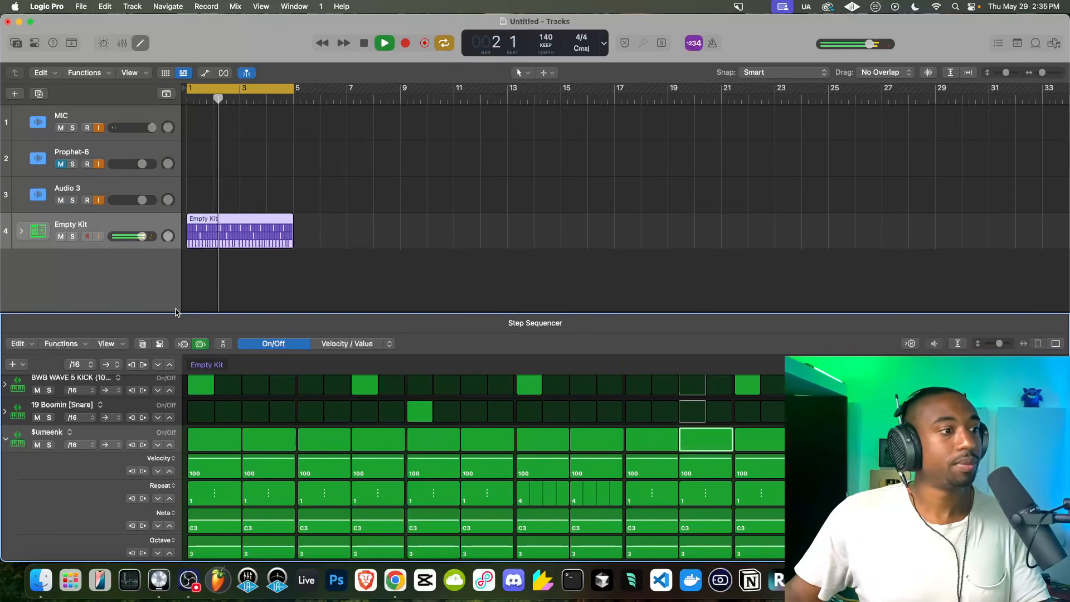
key("space")
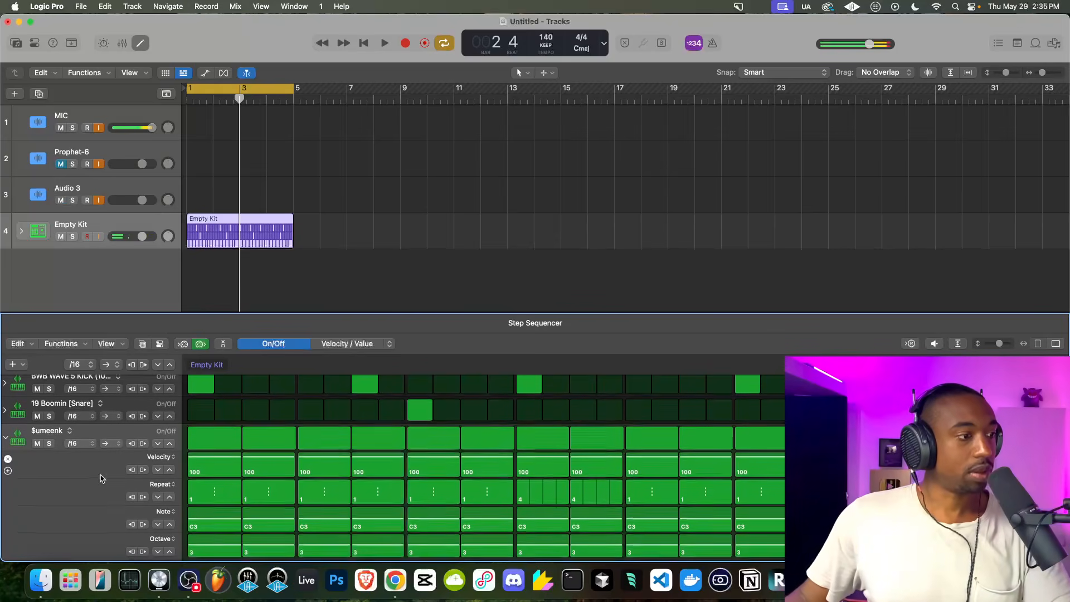
- Change the $umeenk row's Note subrow to Offset
left_click(171, 514)
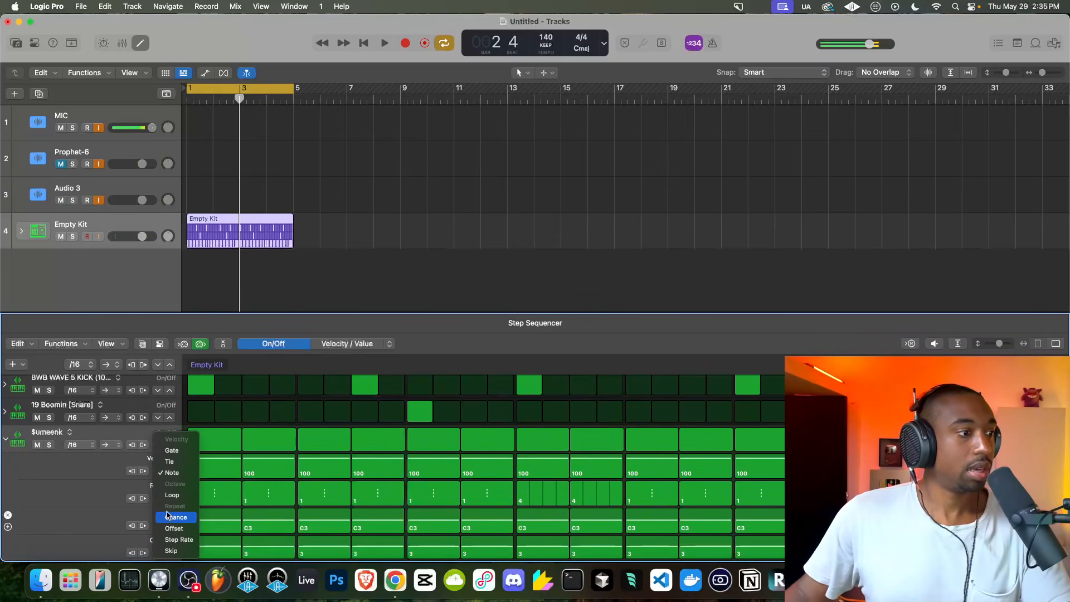
left_click(86, 520)
left_click(168, 517)
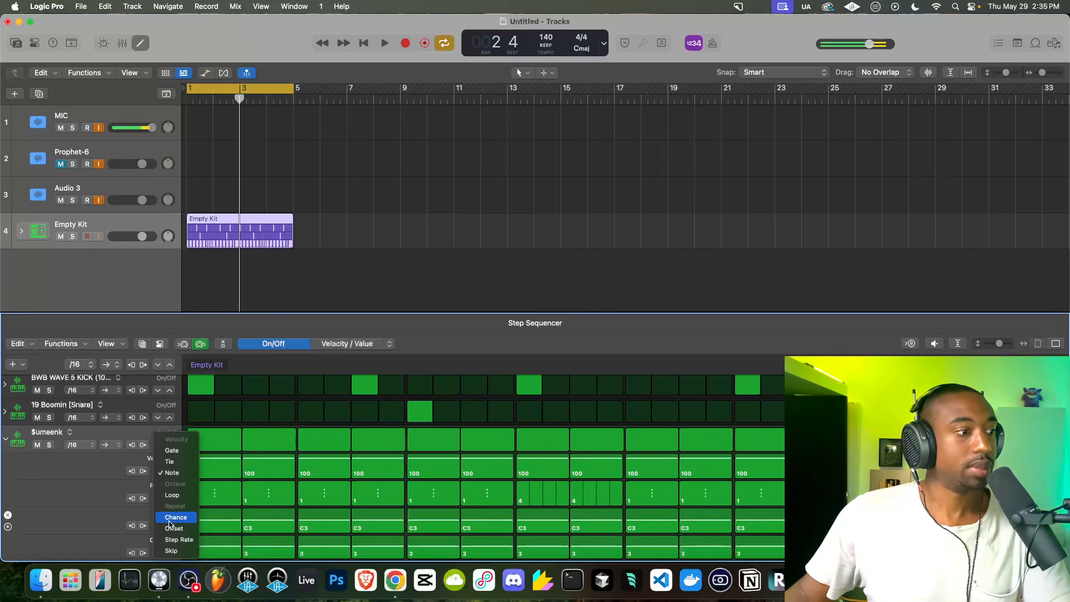
left_click(173, 528)
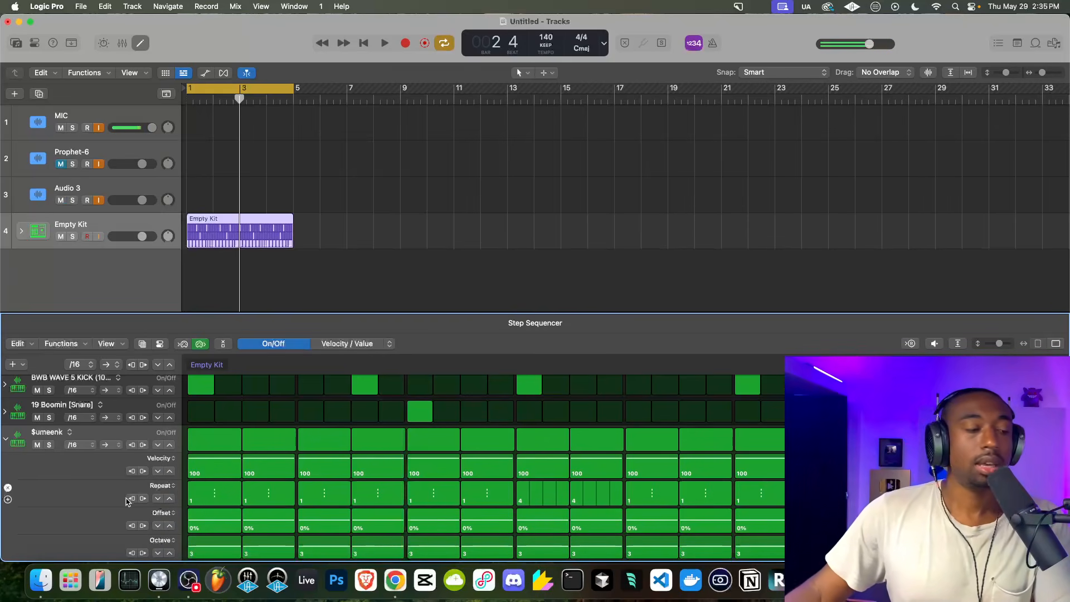
- Raise the Offset of all steps in the $umeenk row to 7%
left_click(171, 526)
left_click(170, 526)
left_click(170, 526)
left_click(170, 526)
left_click(170, 527)
left_click(170, 526)
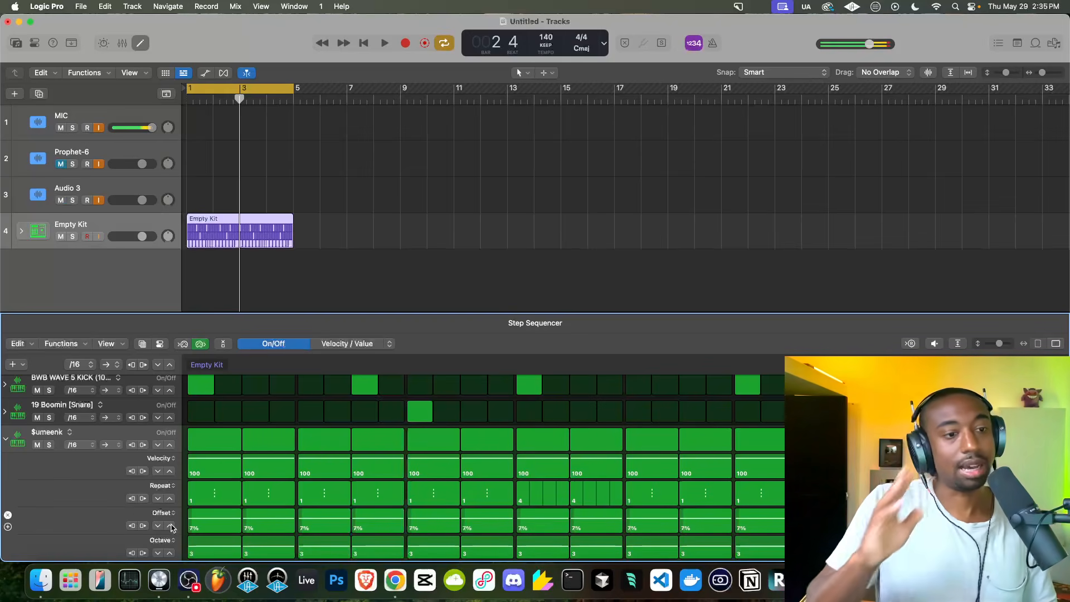
- Play the pattern and raise the velocity of all steps in the $umeenk row to 102
key("space")
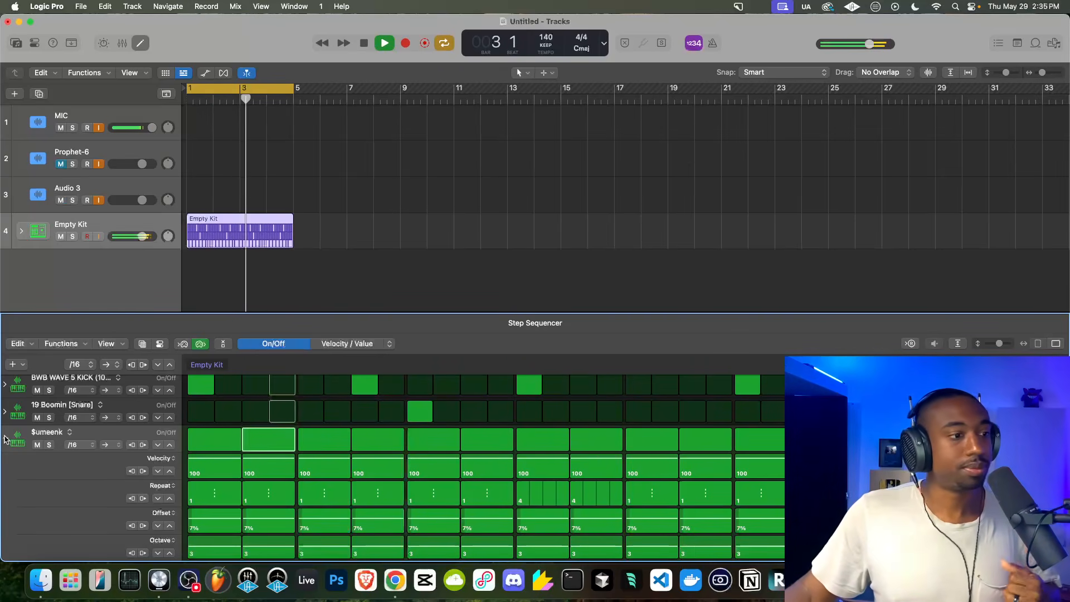
left_click(170, 473)
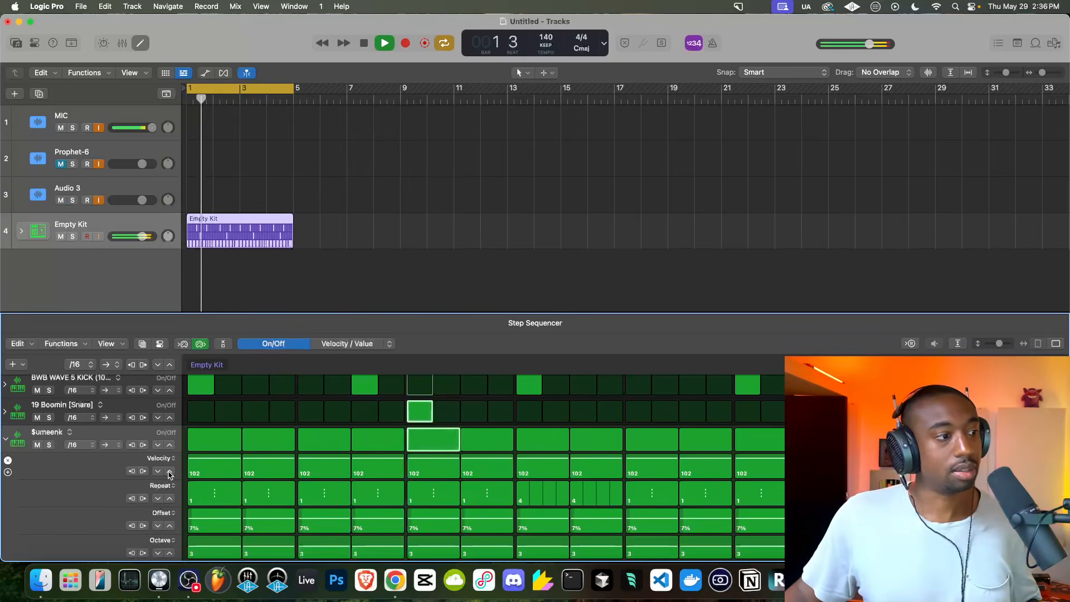
- Raise the velocity of all steps to 120 in the $umeenk row and to 121 in the BWB WAVE 5 KICK row
left_click(170, 472)
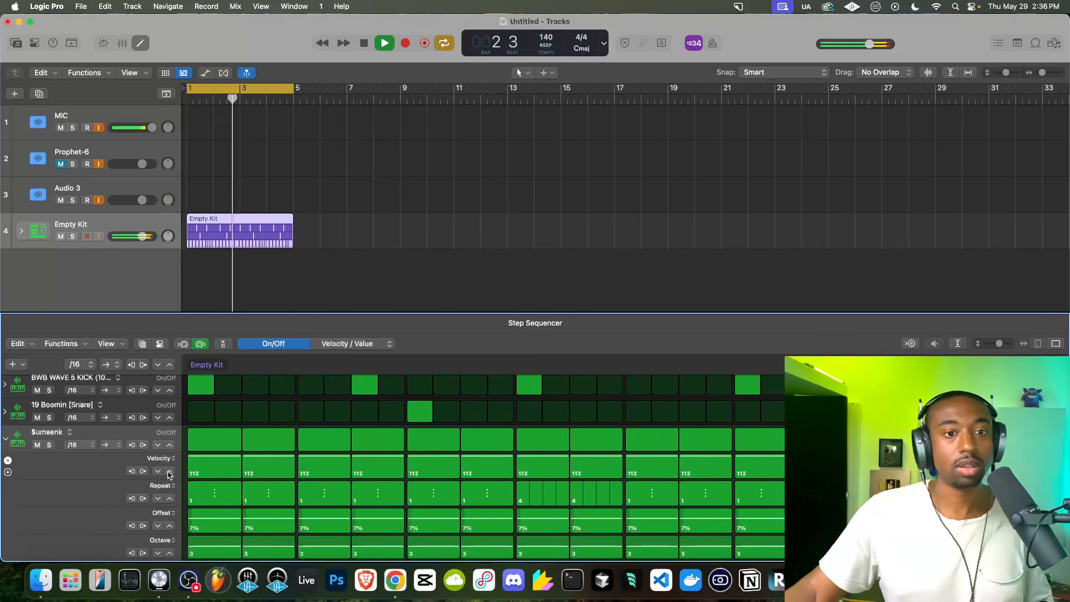
left_click(170, 473)
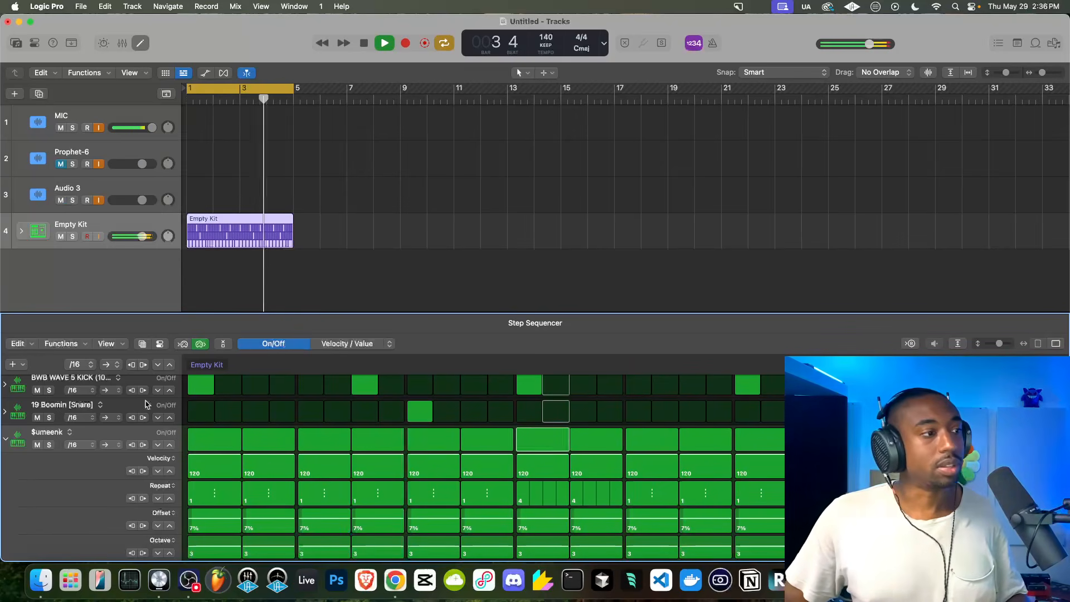
left_click(6, 385)
left_click(170, 421)
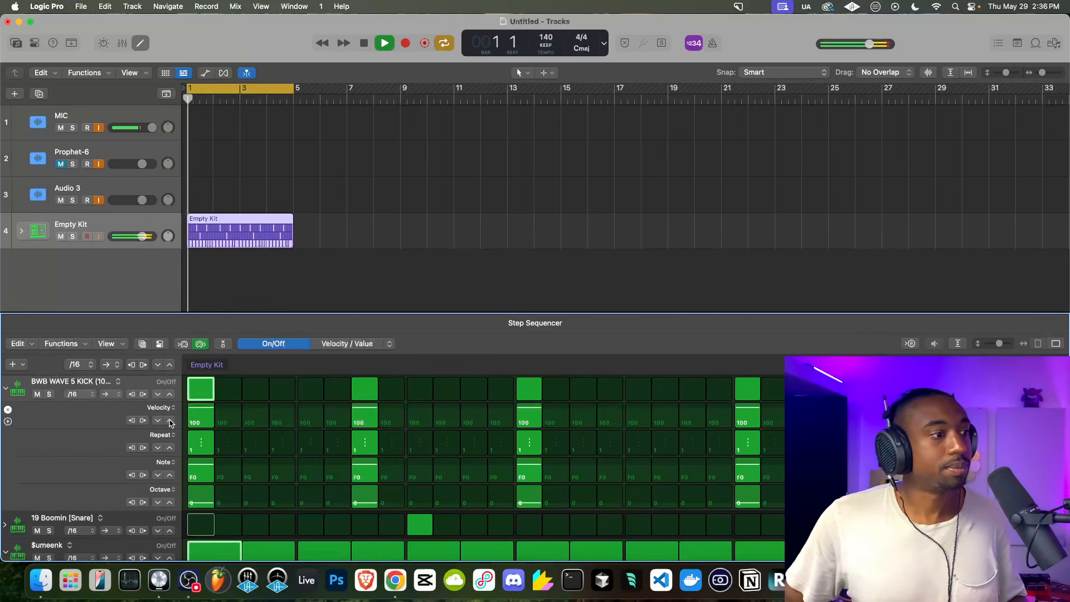
left_click(170, 422)
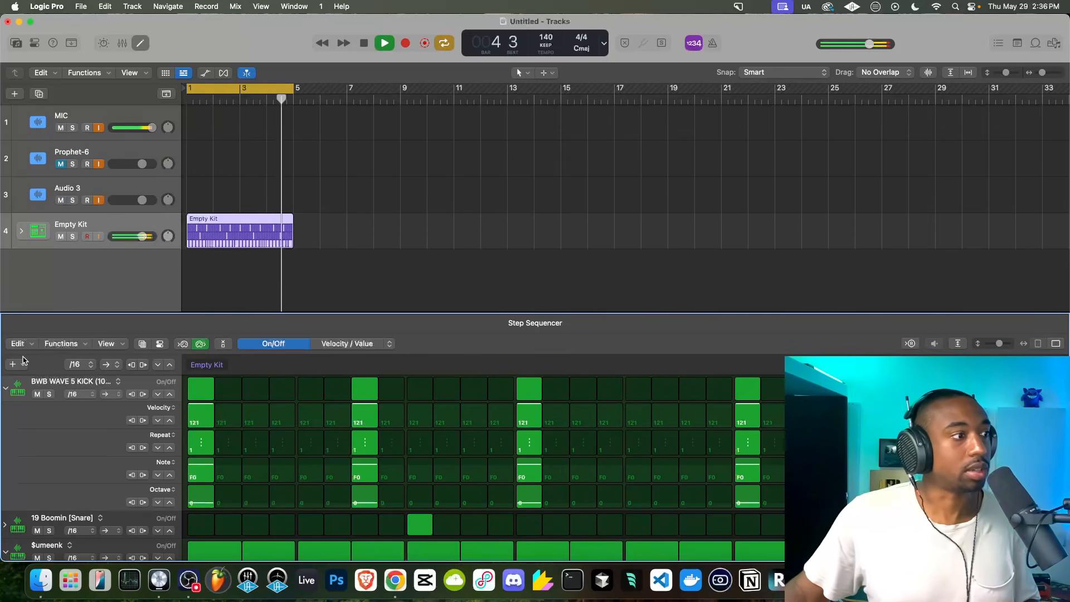
left_click(9, 387)
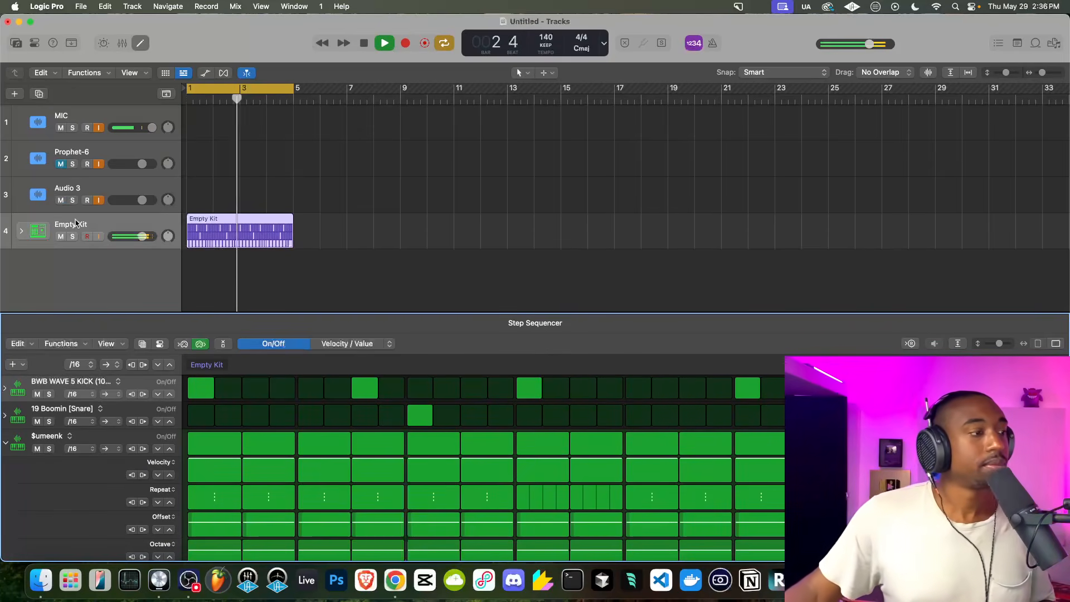
- Insert the Compressor from the Dynamics effects on the Empty Kit channel strip and close its window
left_click(34, 45)
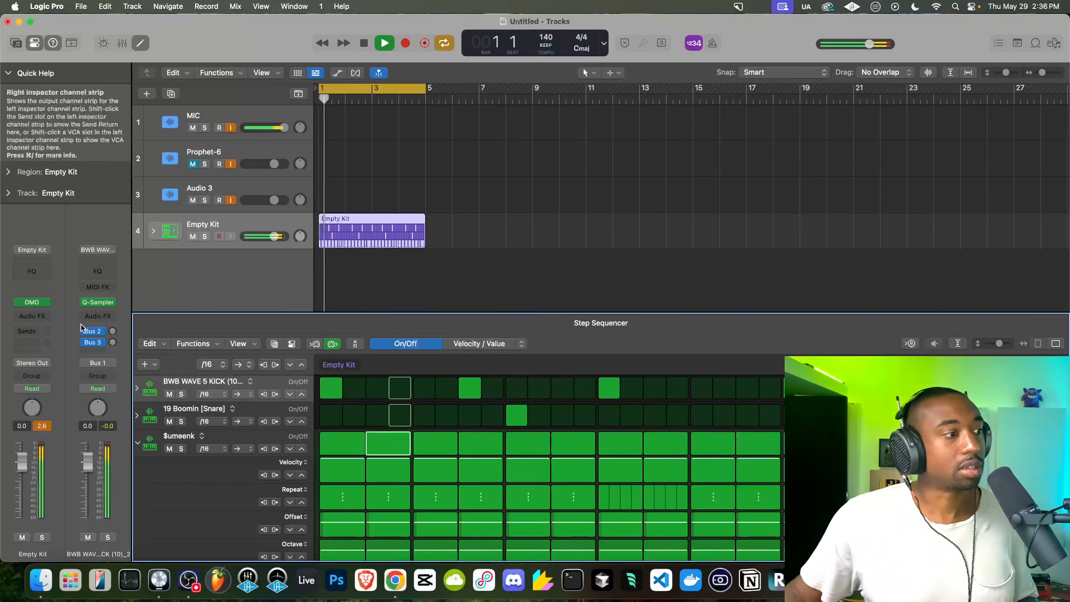
left_click(32, 316)
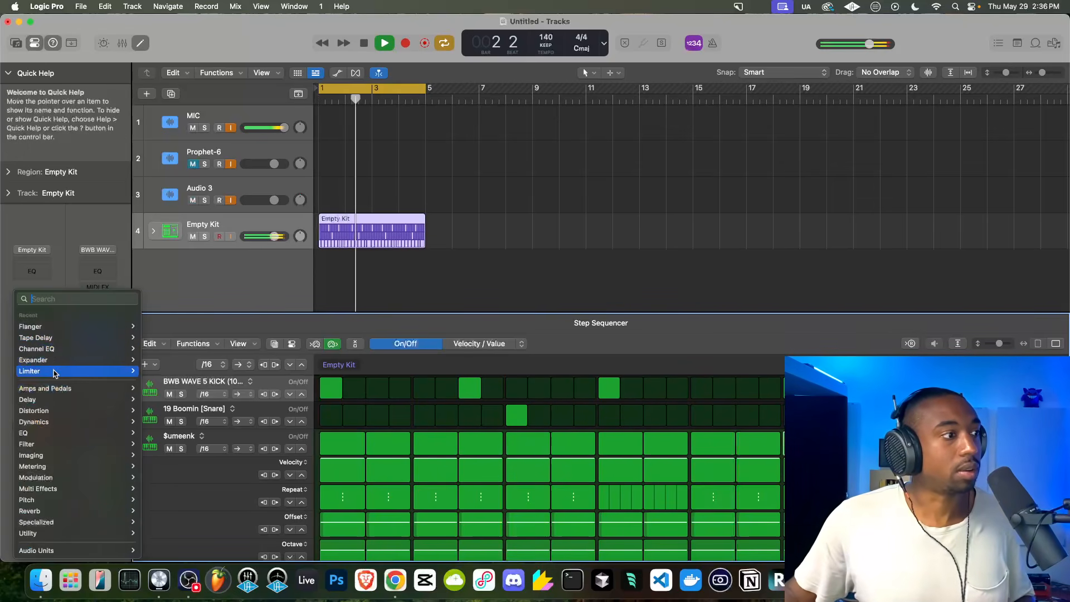
mouse_move(61, 422)
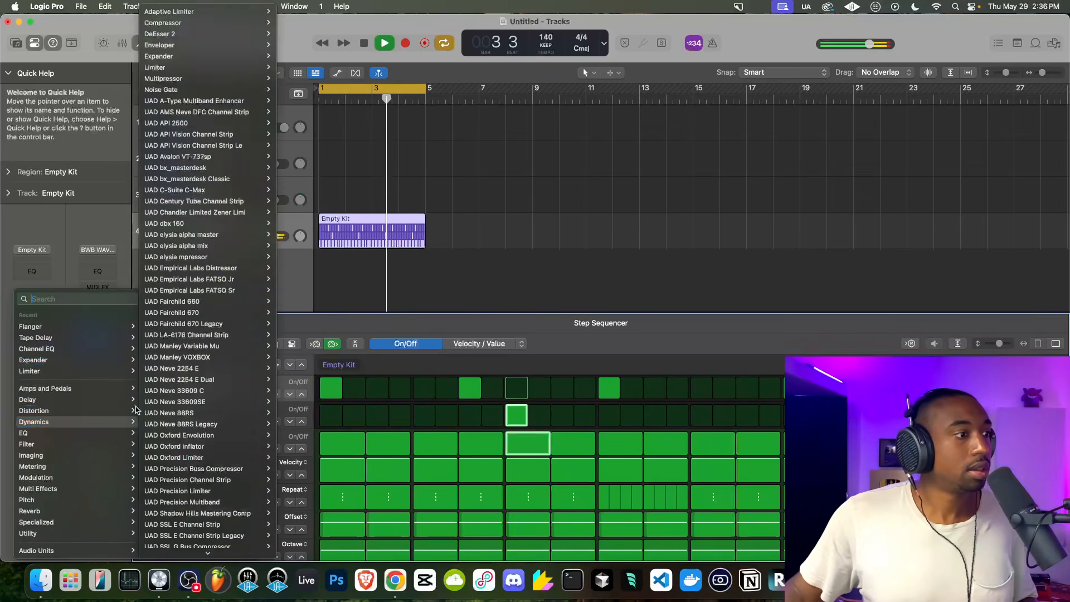
left_click(171, 23)
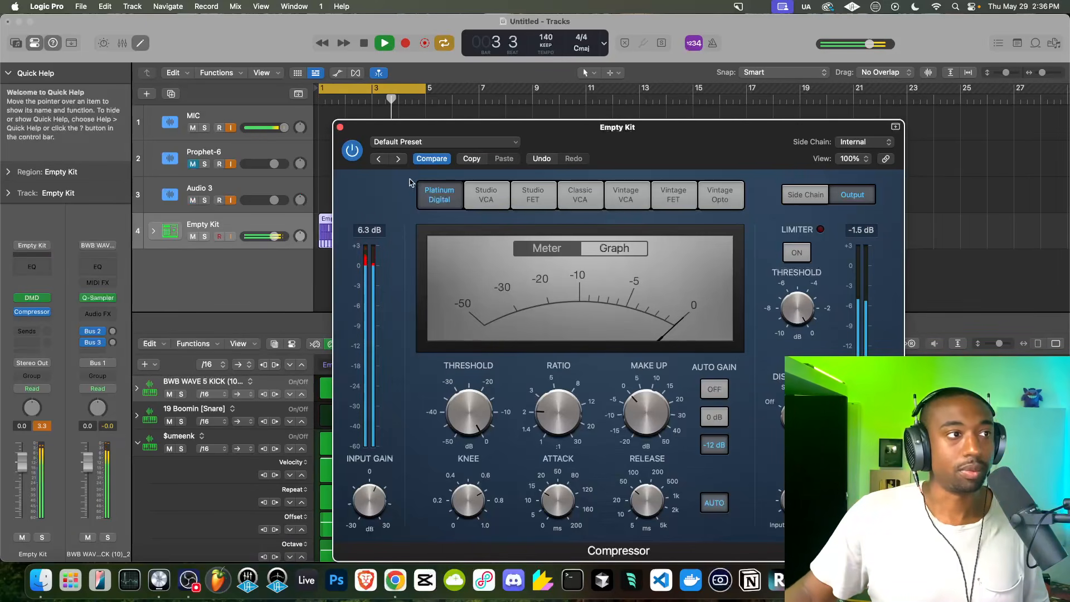
left_click(340, 128)
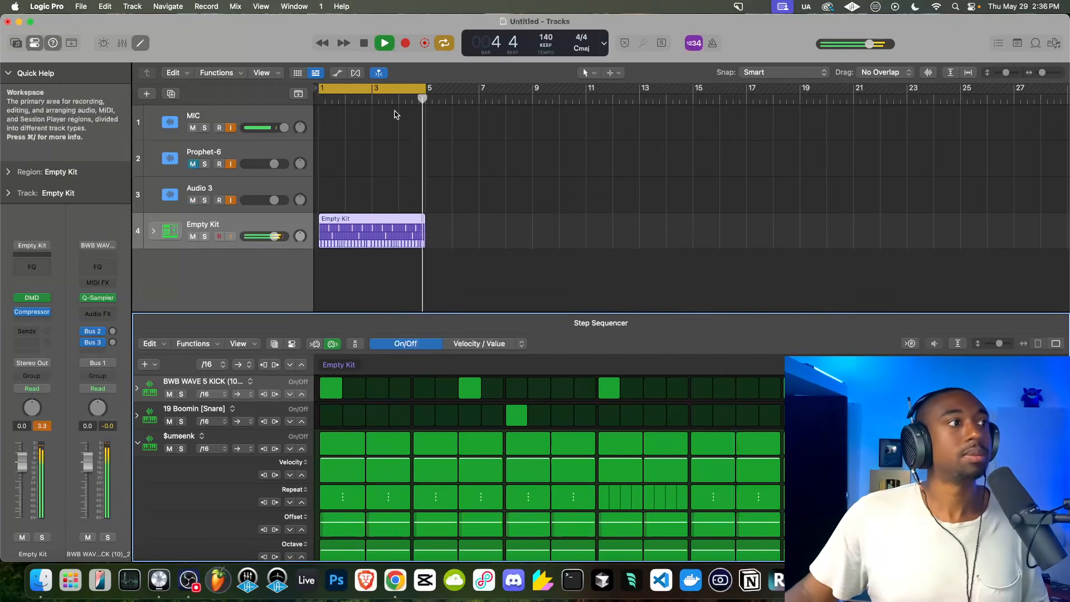
- Listen to the compressed pattern, toggling the MIC track's mute, and collapse the $umeenk row
left_click(193, 128)
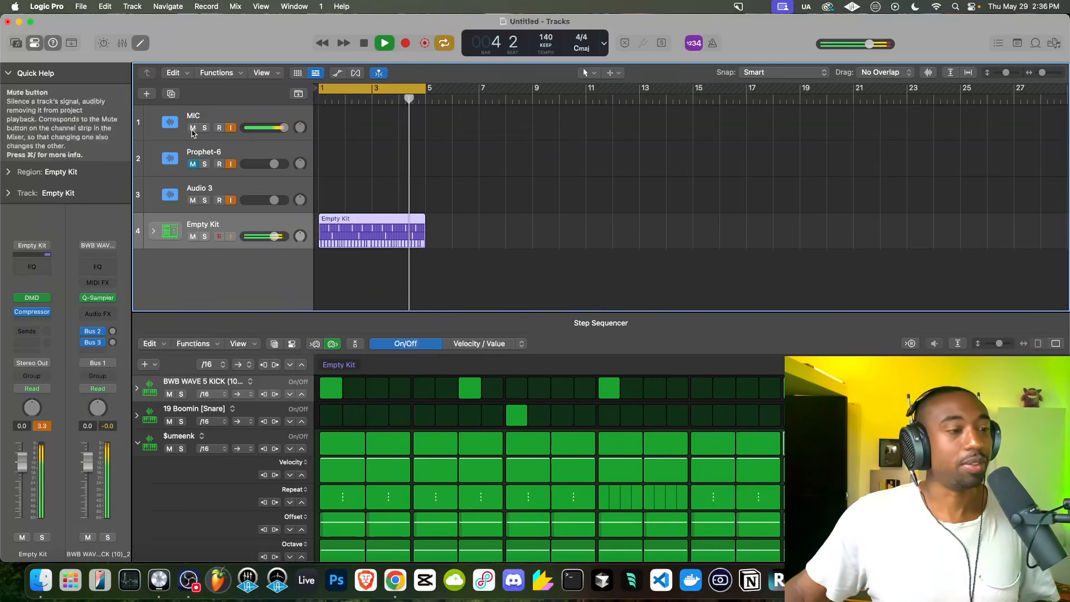
key("space")
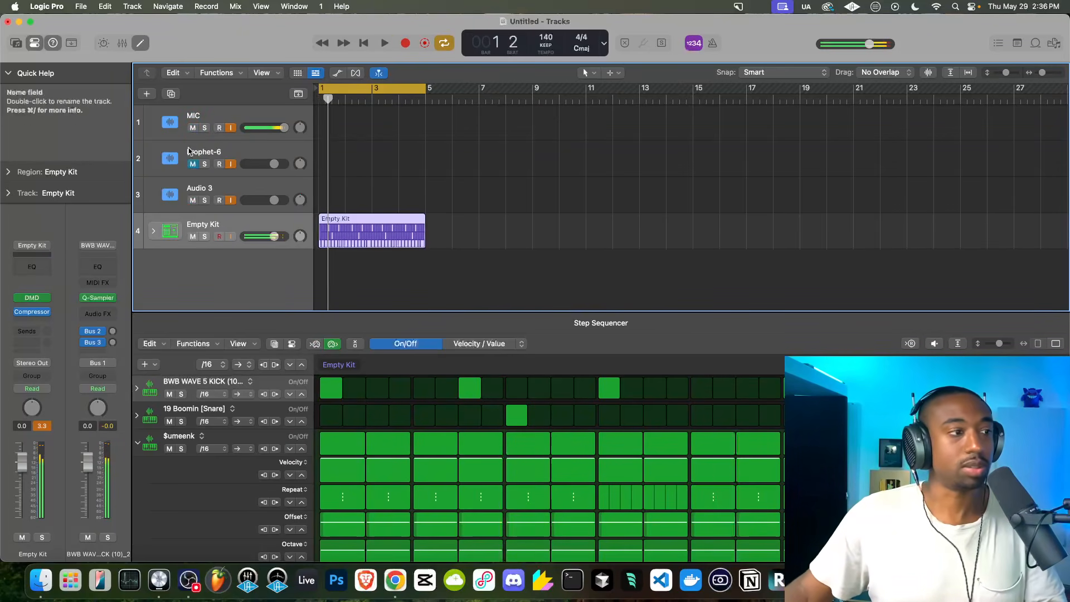
left_click(139, 444)
key("space")
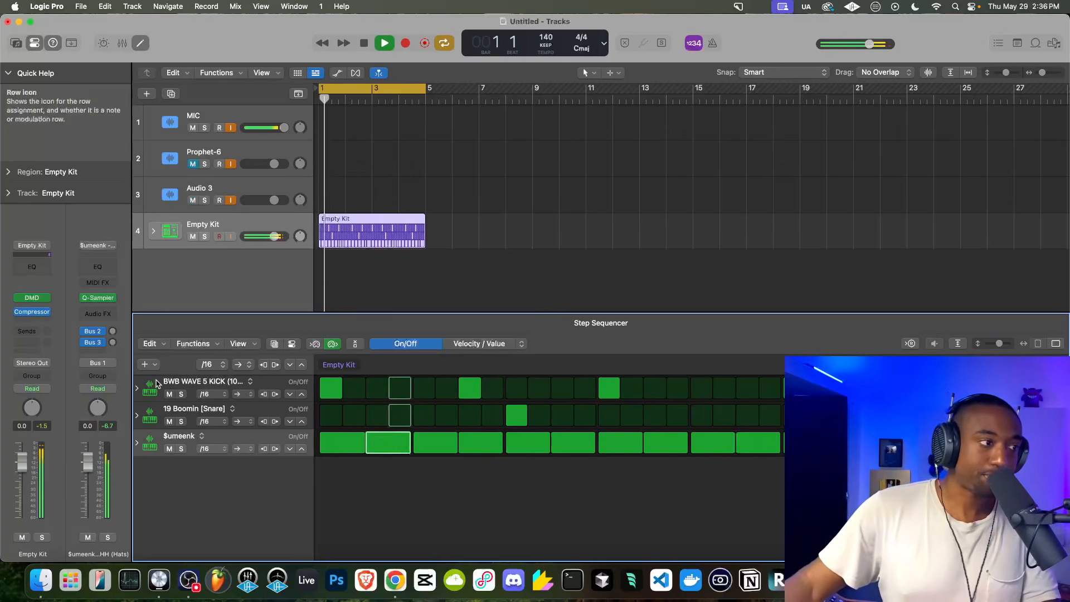
key("space")
- Change the BWB WAVE 5 KICK row's Note subrow to Offset, raise all its steps to 4%, play the pattern and collapse the row
left_click(138, 388)
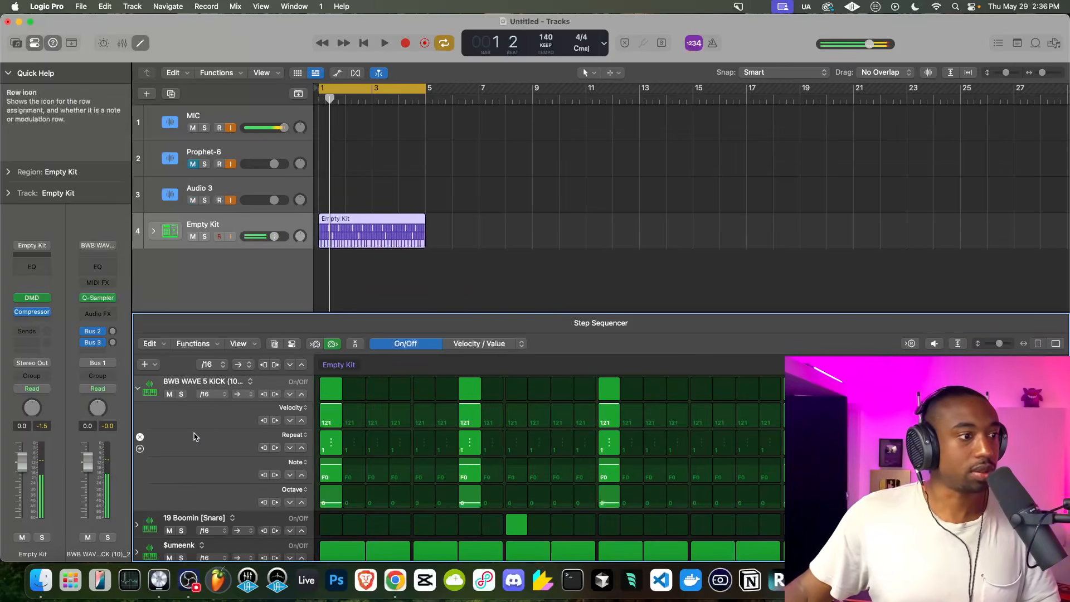
key("space")
key("space")
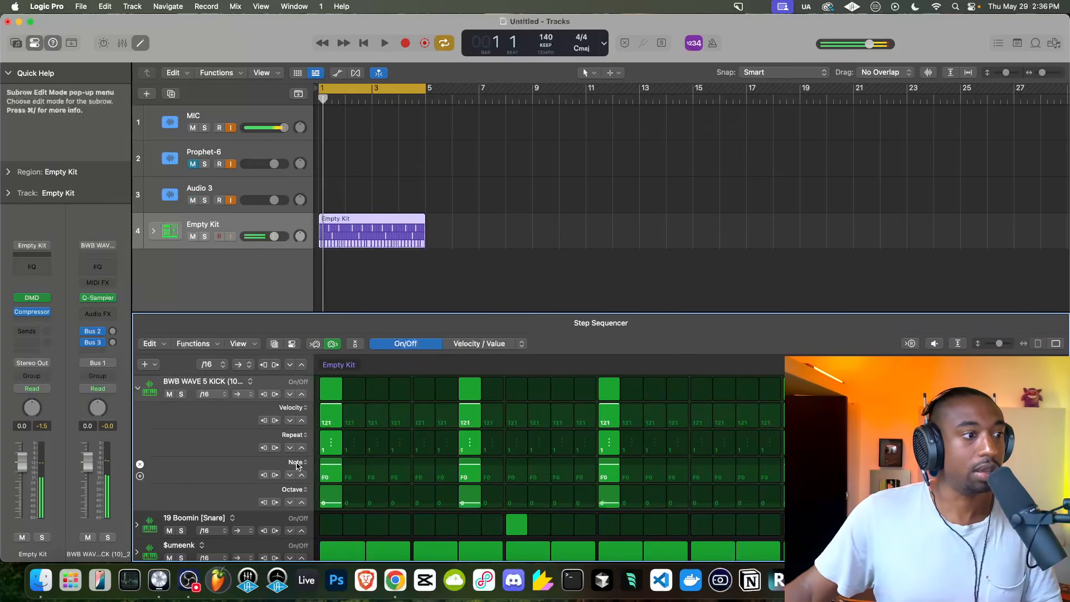
left_click(297, 463)
left_click(307, 519)
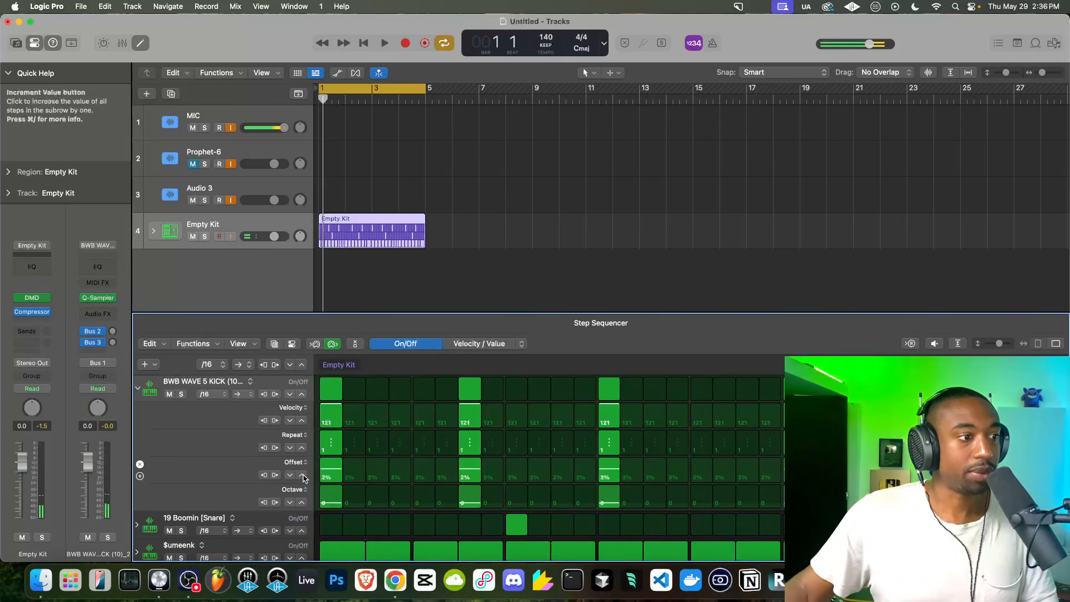
key("space")
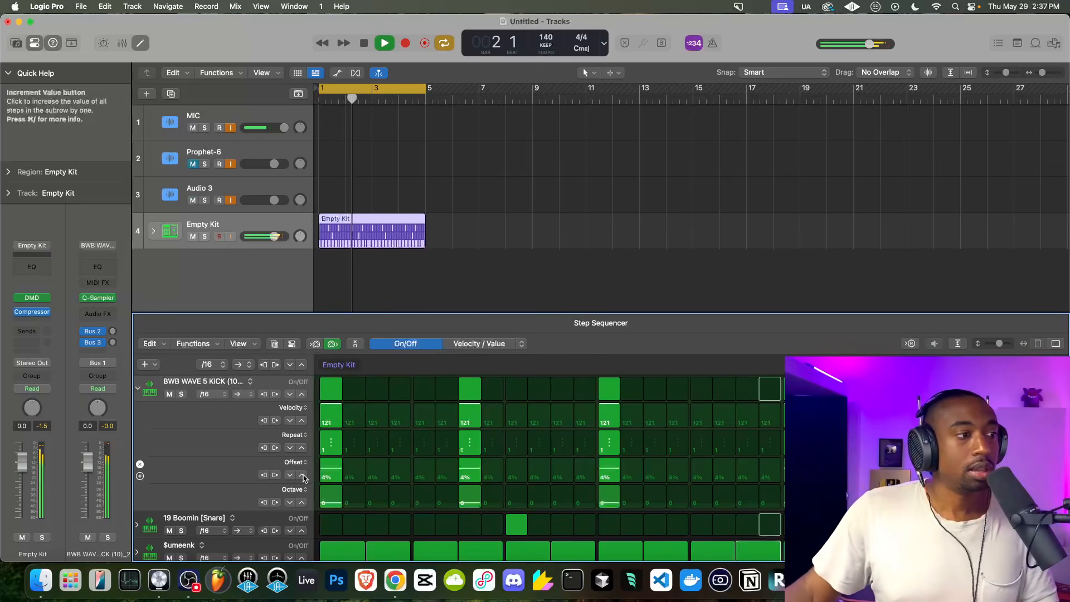
left_click(137, 389)
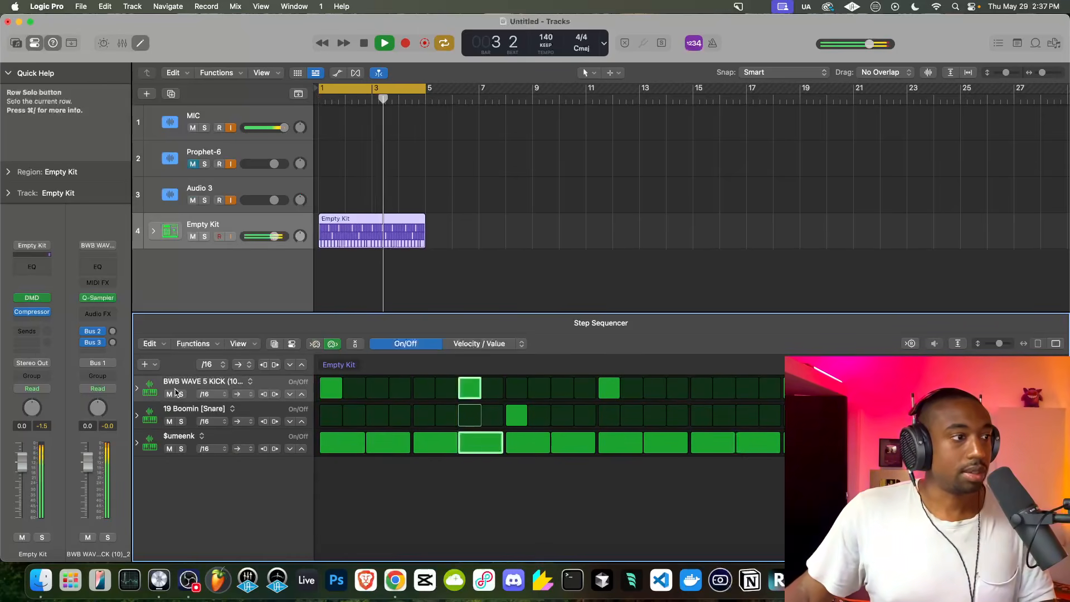
- Unmute the Prophet-6 track, play chords over the pattern with the MIC muted, unmute the MIC and stop playback
left_click(193, 129)
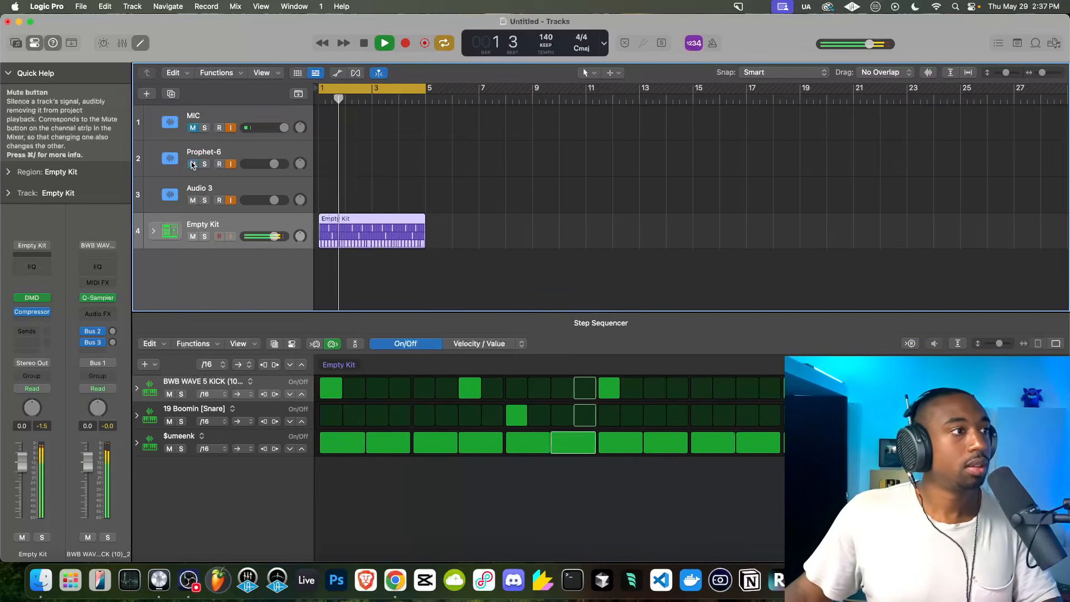
left_click(192, 128)
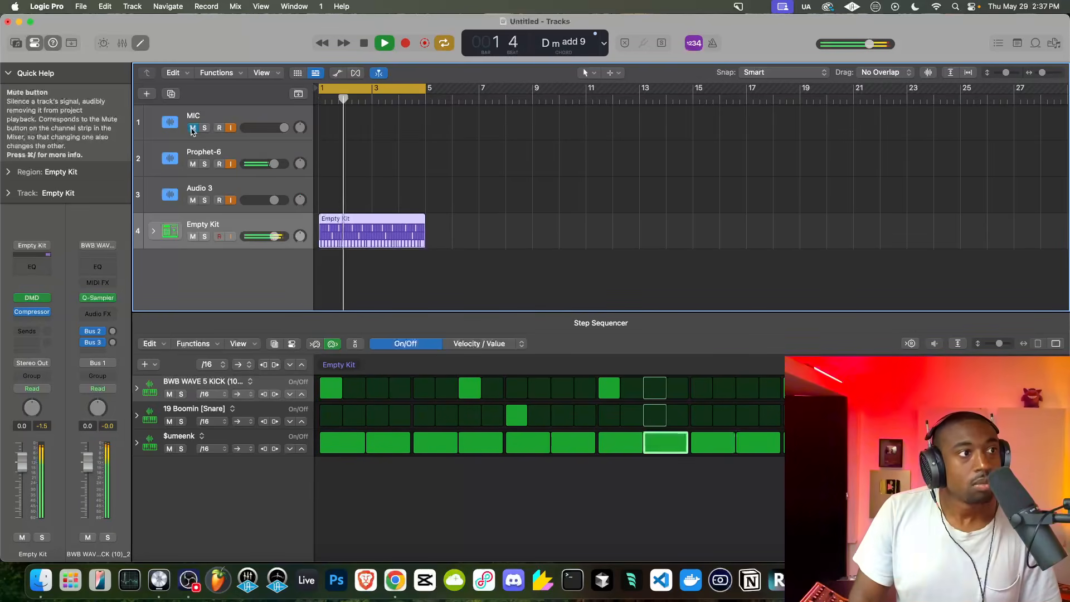
key("space")
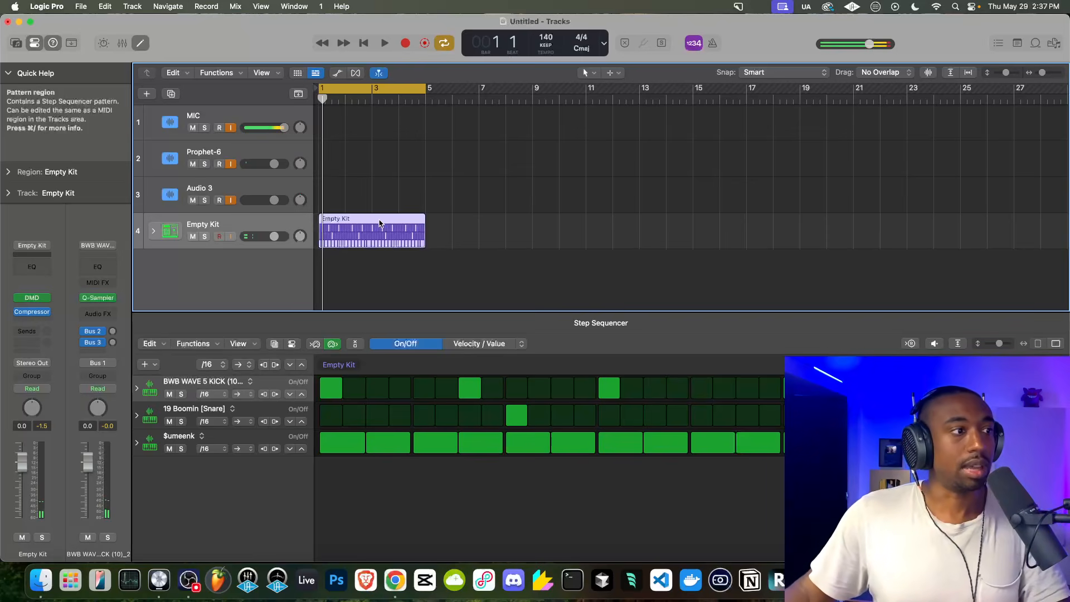
- Repeat the Empty Kit region once, open the copy in the Step Sequencer and toggle kick step 7 off and on
left_click(141, 44)
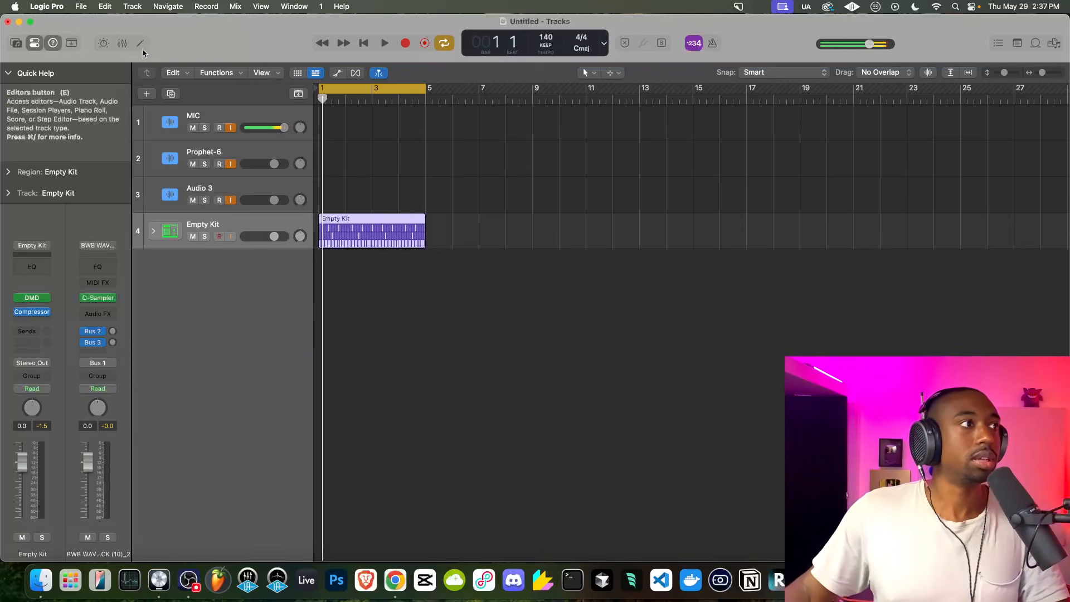
right_click(370, 223)
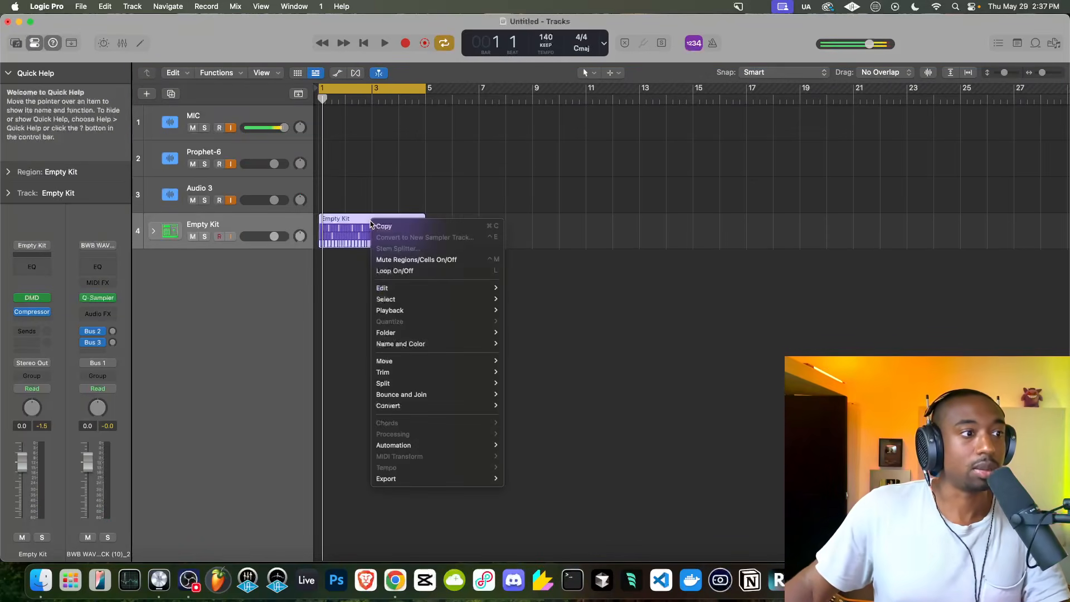
left_click(356, 223)
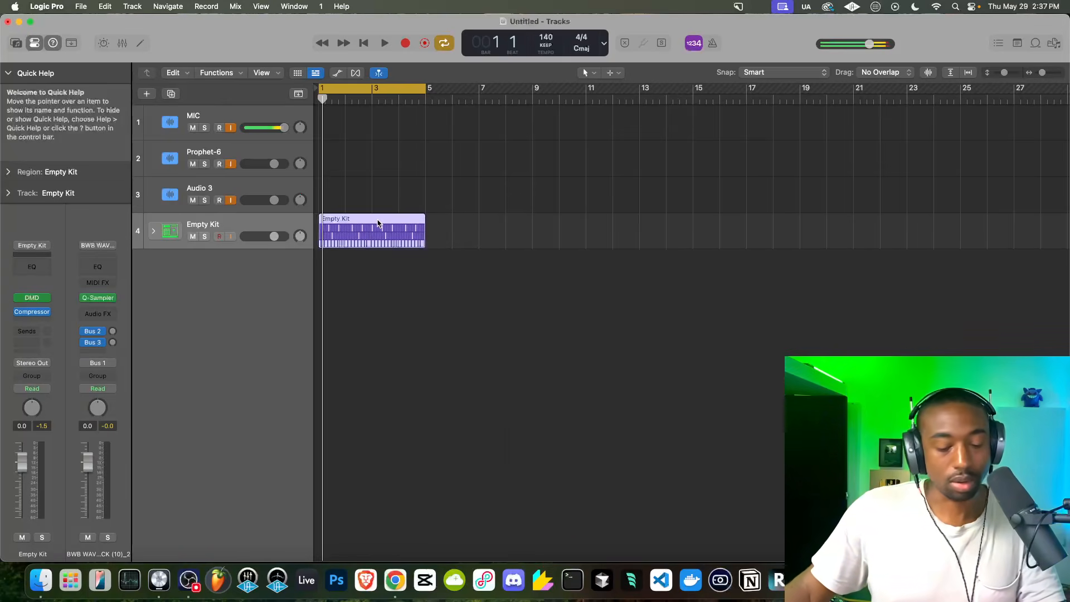
key("super+r")
left_click(445, 95)
double_click(452, 225)
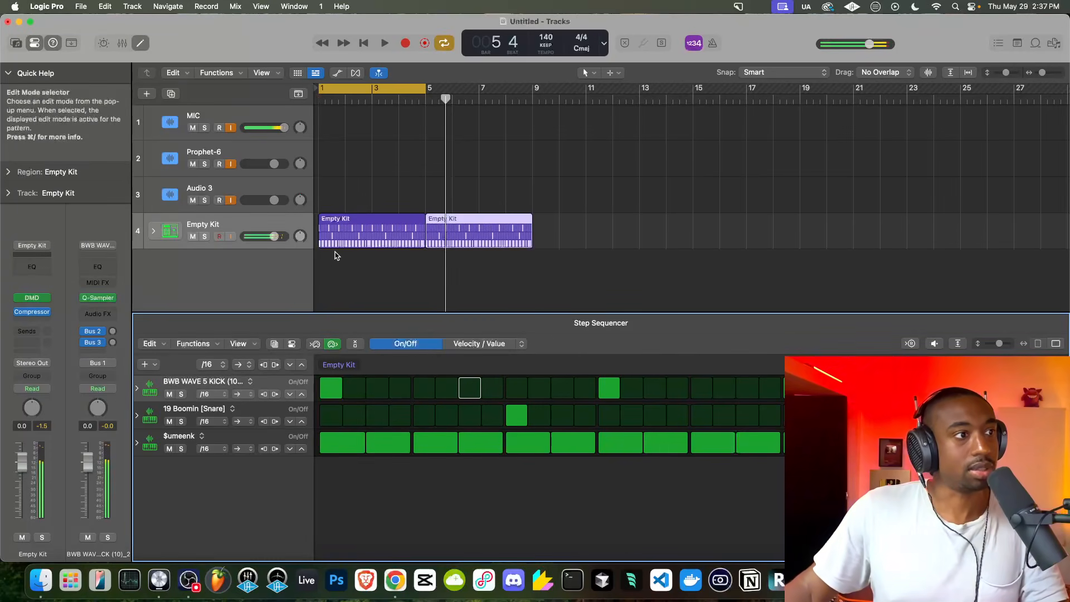
left_click(470, 388)
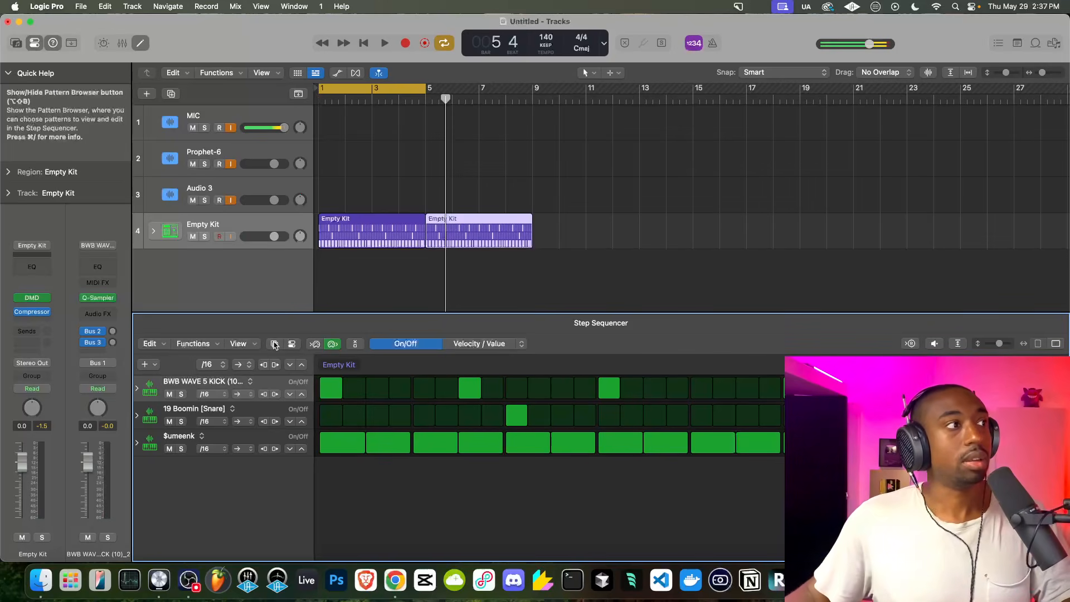
left_click(161, 343)
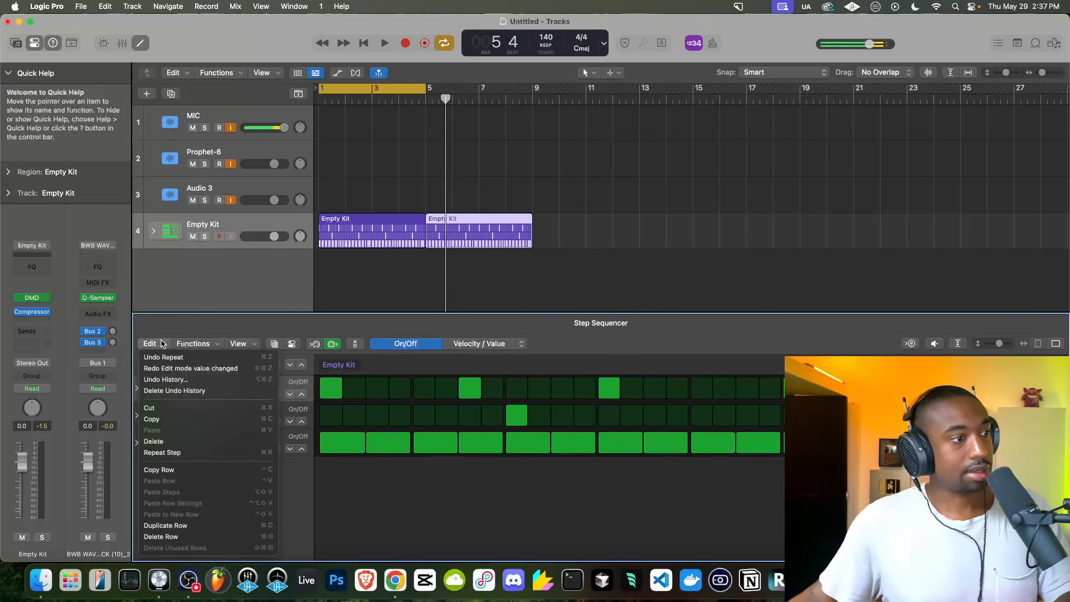
left_click(161, 344)
left_click(161, 344)
left_click(161, 343)
left_click(195, 343)
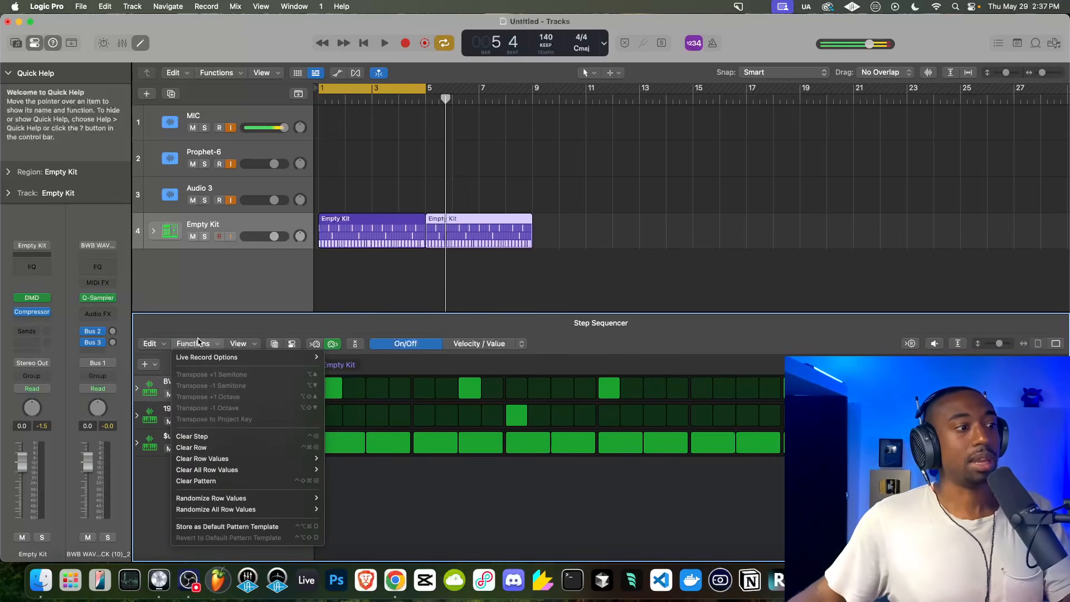
left_click(200, 334)
- Delete the copied Empty Kit region at bar 5 and switch the cycle area to a skip cycle
left_click(472, 230)
key("Delete")
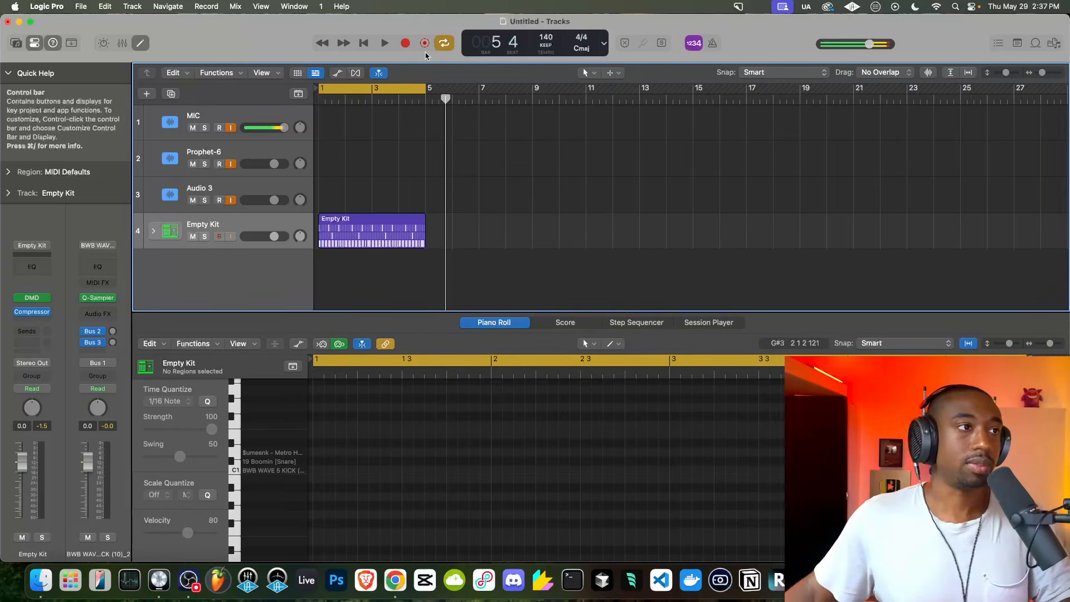
left_click(393, 92)
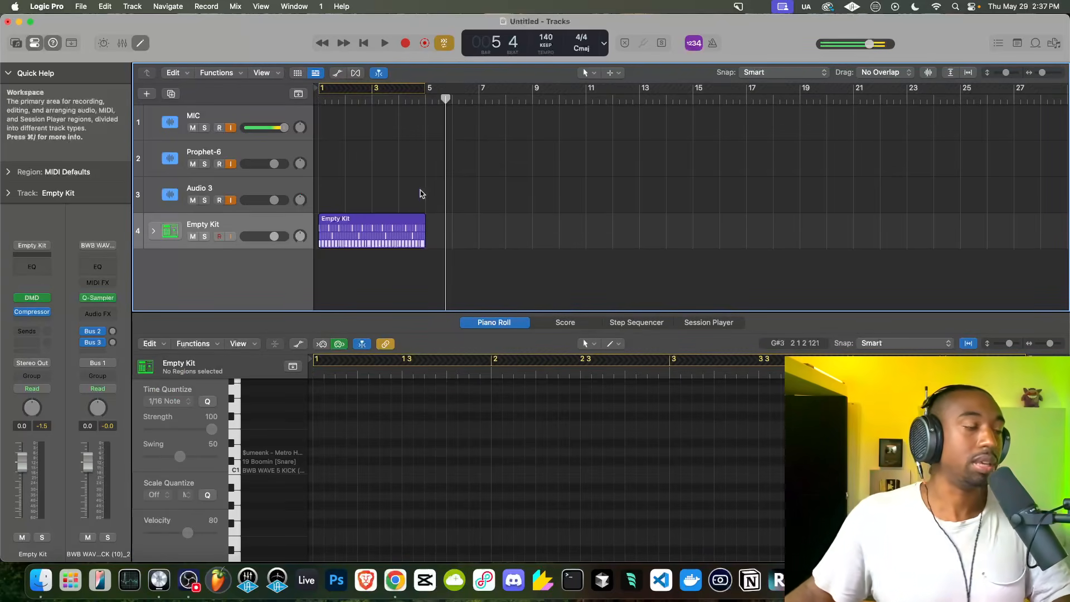
- Repeat the Empty Kit region three times so the pattern fills the timeline up to bar 17
left_click(405, 228)
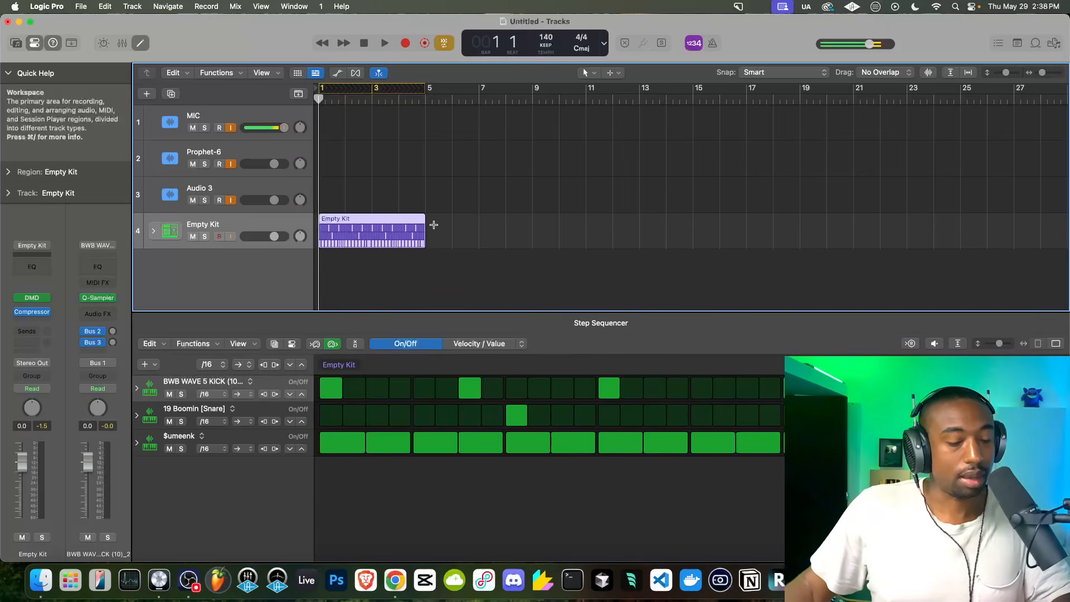
key("super+r")
key("super+r")
key("super+r")
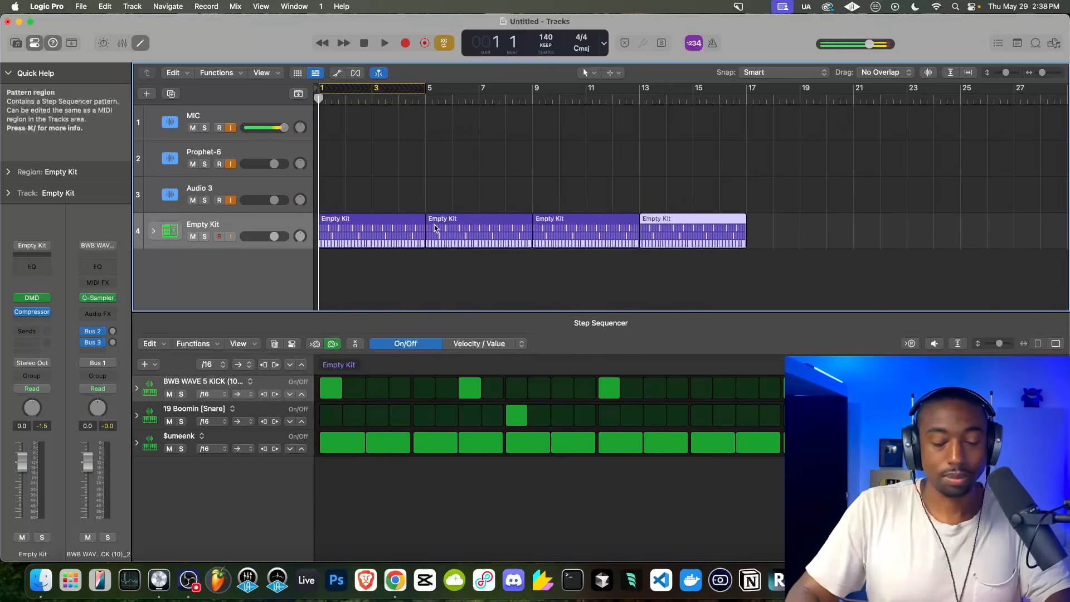
- Extend the skip cycle area to bar 17 and try playing the arrangement
left_click(430, 98)
key("space")
left_click_drag(422, 90, 745, 91)
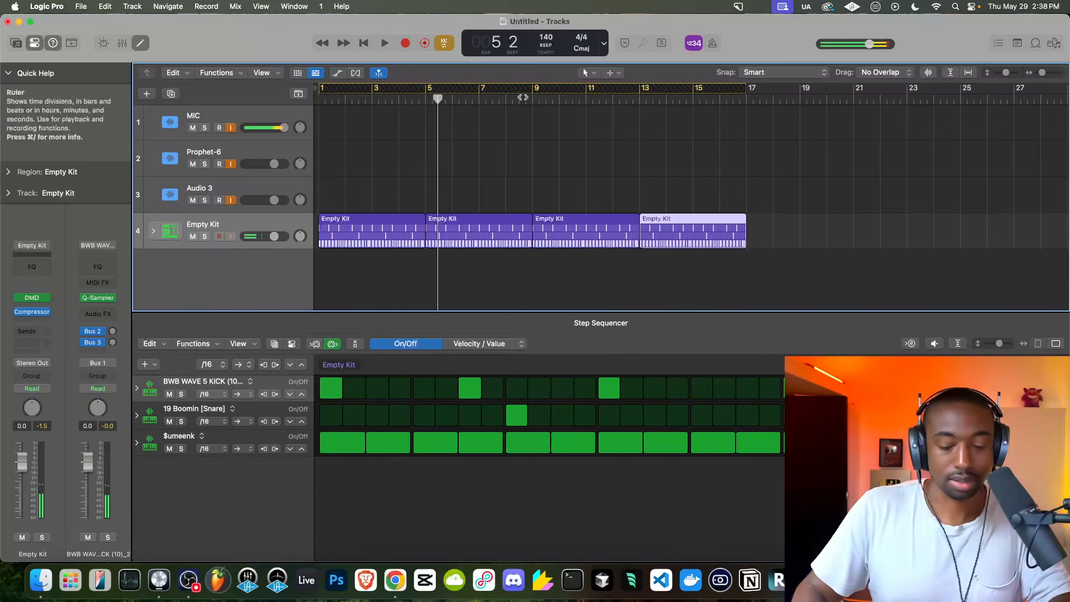
key("space")
- Mute the MIC track, turn cycle mode off and play the repeated pattern from the beginning
left_click(193, 128)
left_click(445, 43)
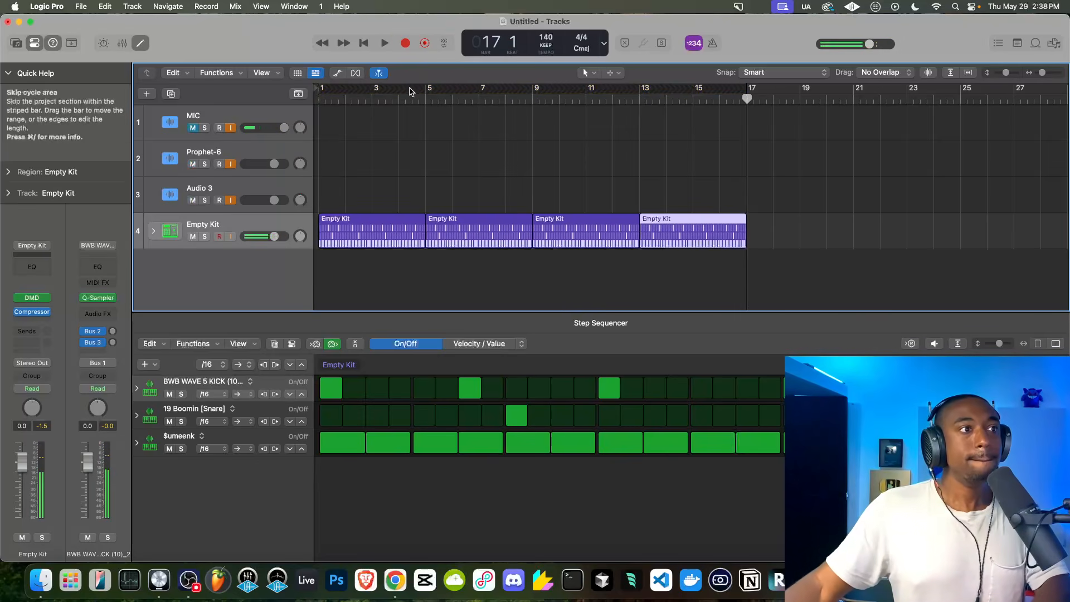
left_click(365, 43)
left_click(384, 43)
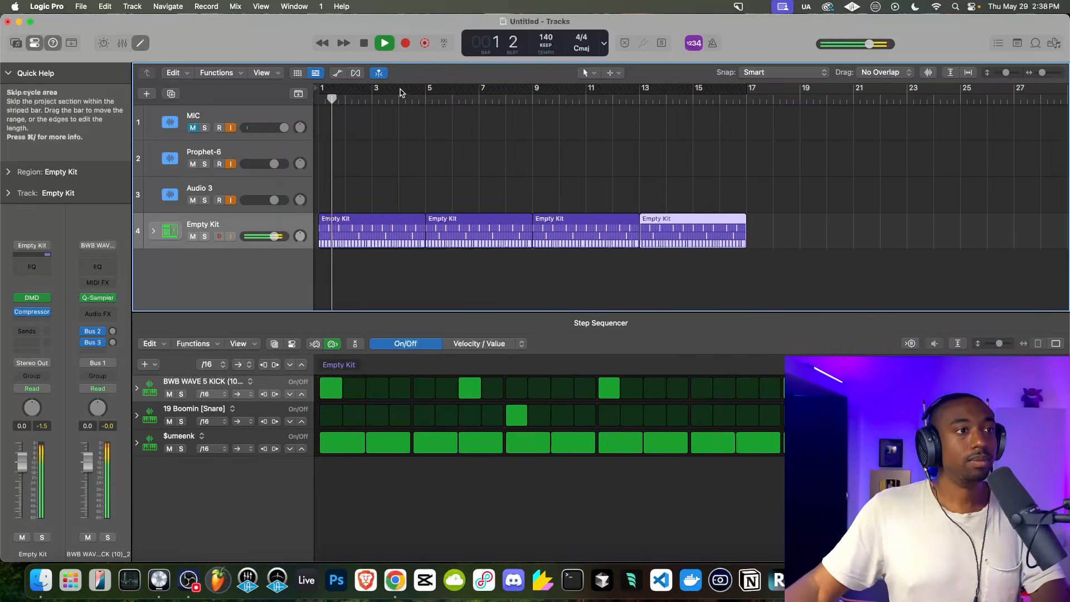
- Turn on cycle mode for bars 1 to 17, select the Audio 3 track and try out its input over the looping drums
left_click(400, 90)
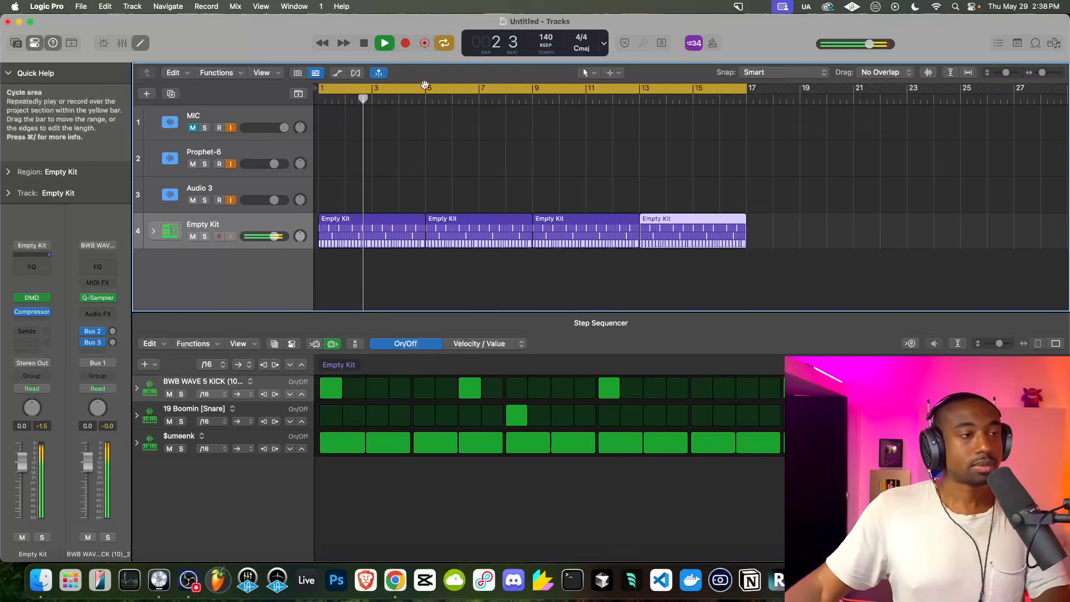
left_click(212, 149)
left_click(214, 189)
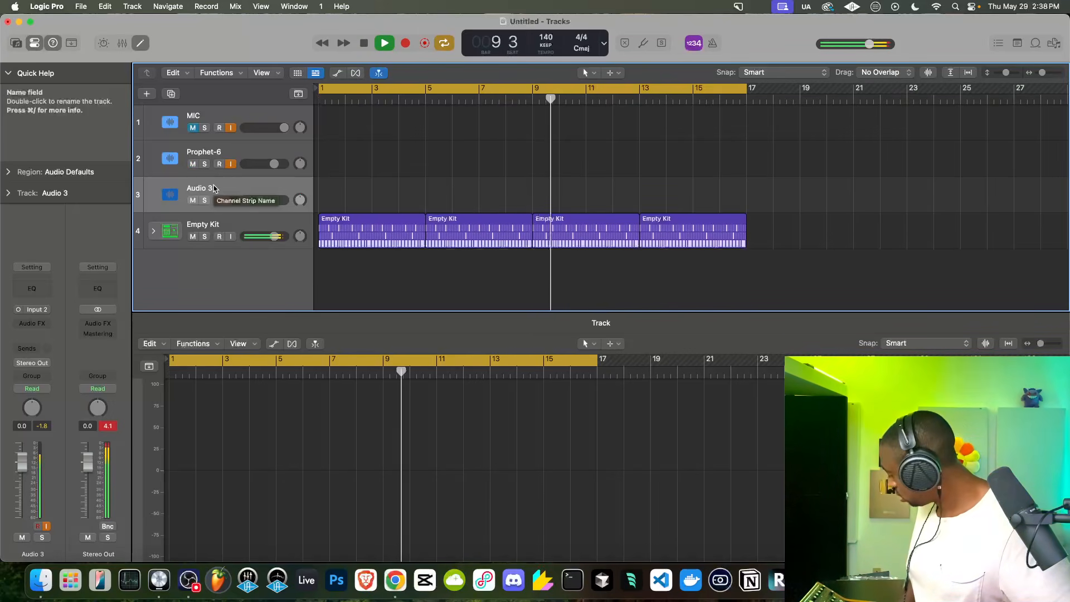
key("space")
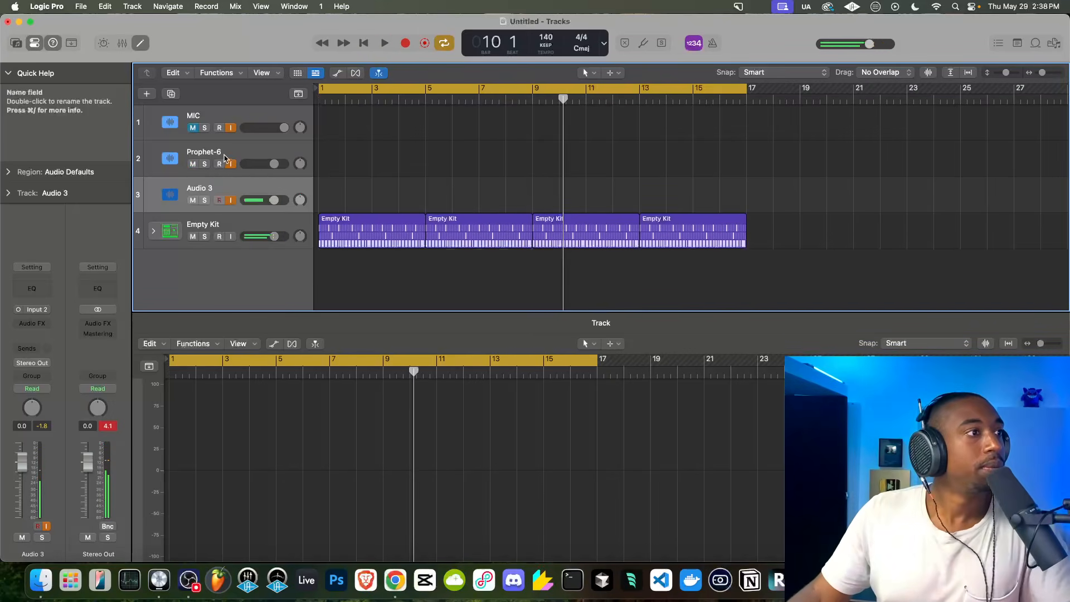
- Record-enable the Audio 3 track and record a part from bar 1 to bar 17 over the drums
left_click(216, 157)
left_click(217, 193)
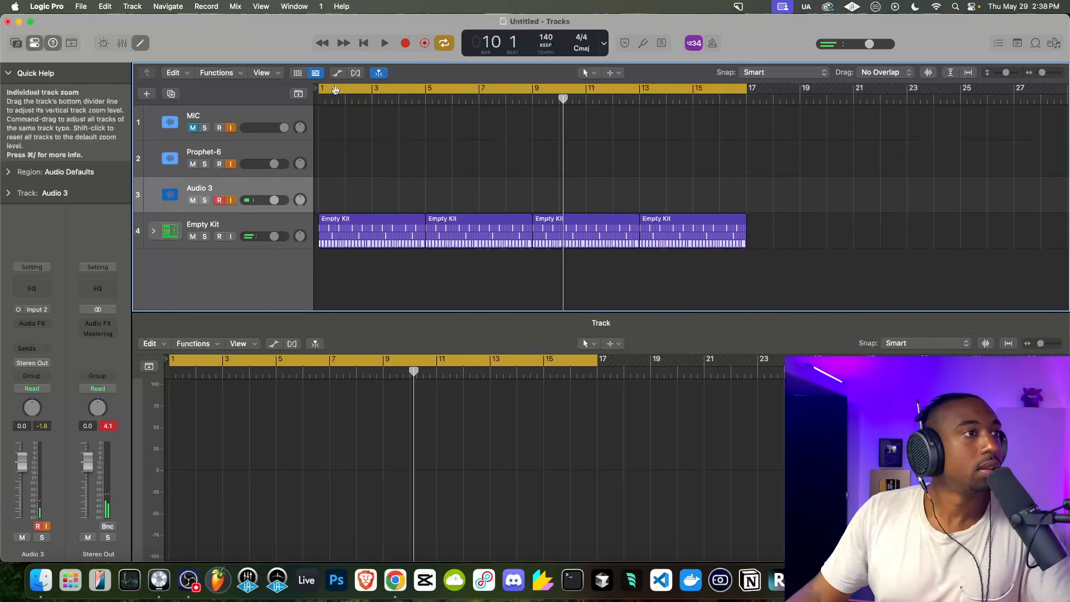
left_click(369, 44)
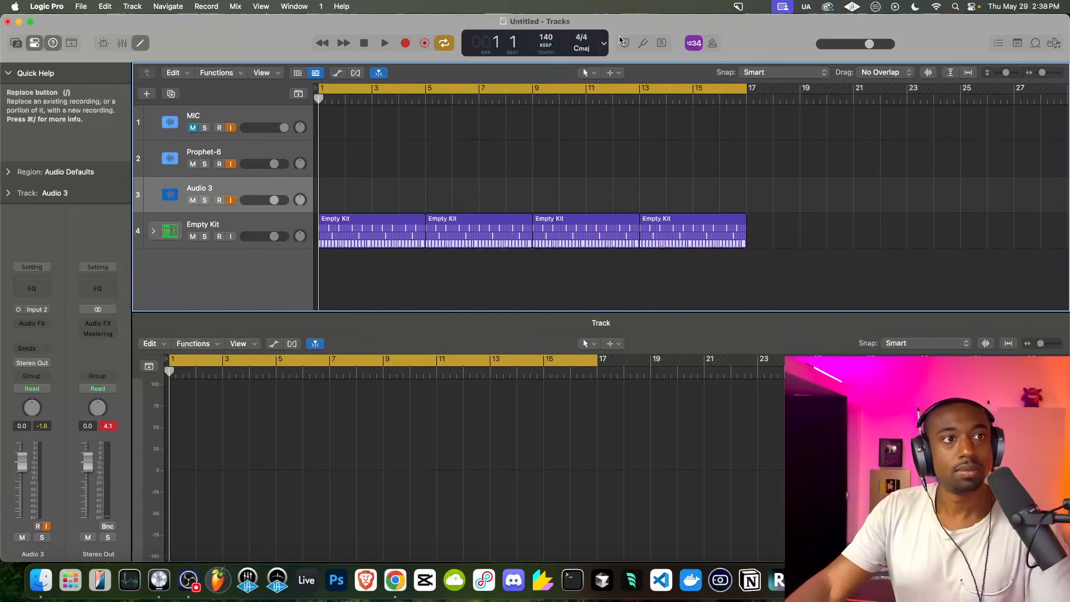
left_click(406, 44)
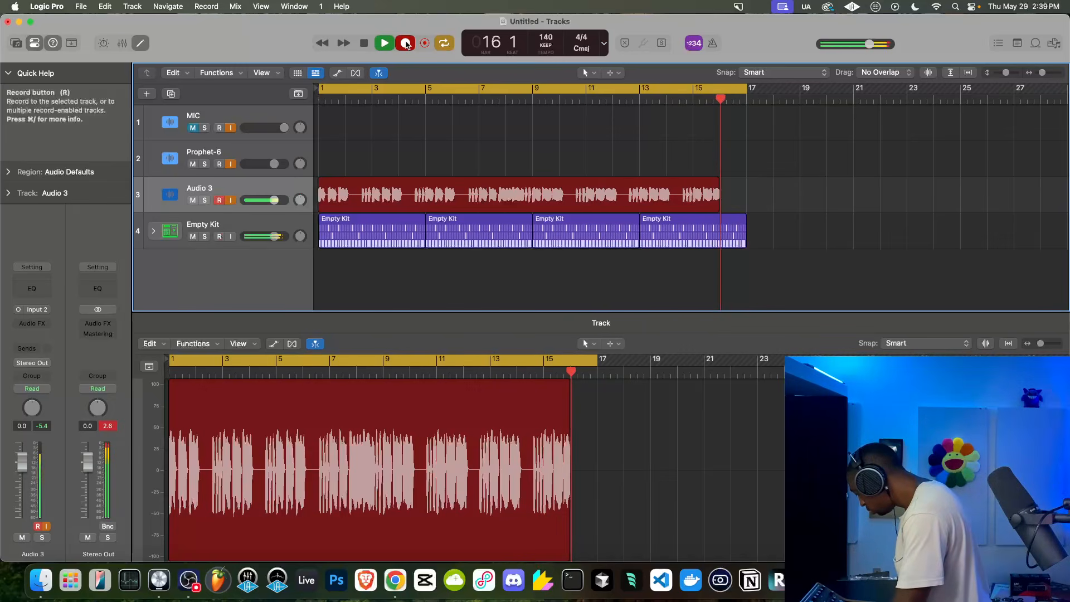
key("space")
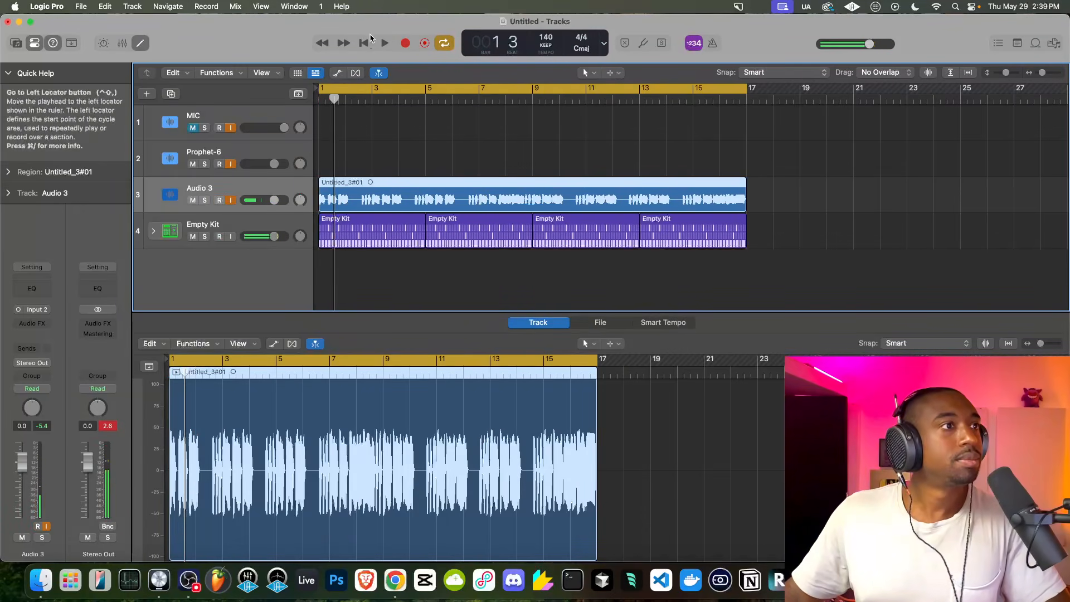
- Turn off record enable and input monitoring on Audio 3 and play the recorded take from the beginning
key("Return")
left_click(218, 202)
key("space")
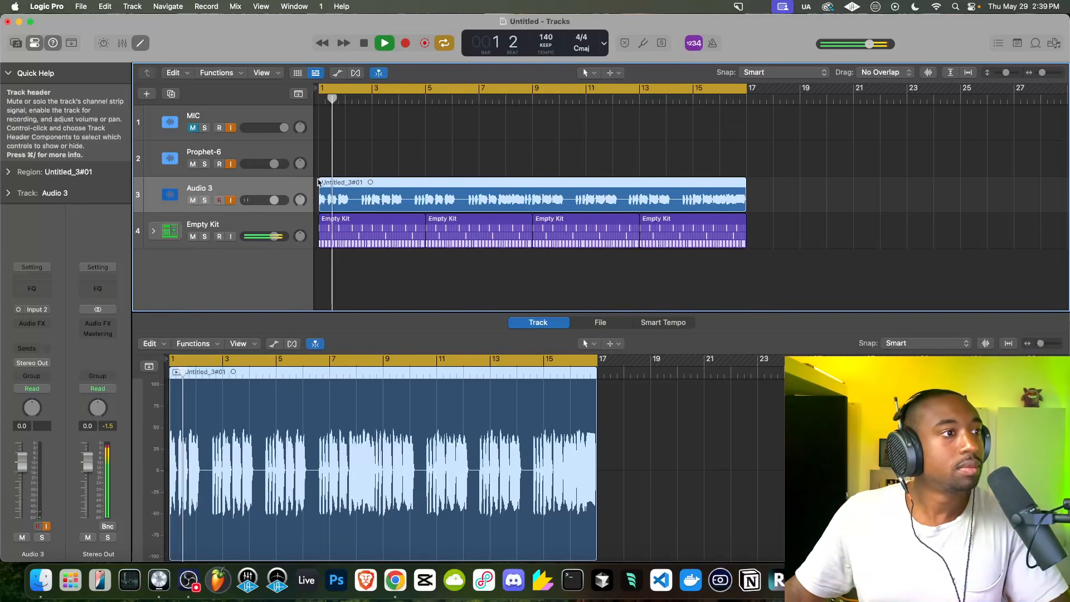
key("space")
key("Return")
key("space")
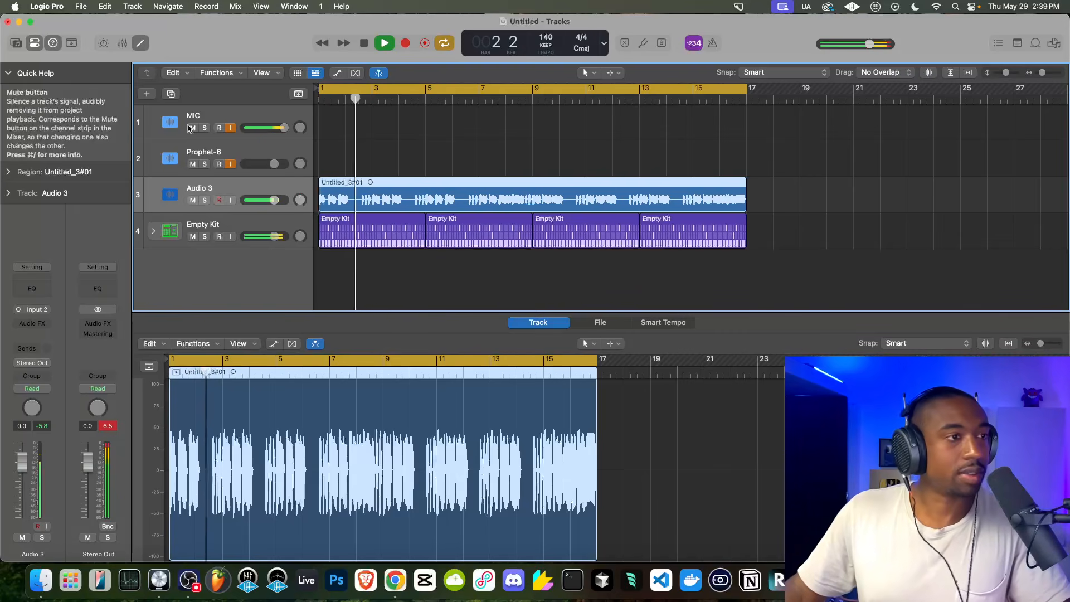
- Mute the MIC track, record-enable the Prophet-6 track and rehearse its part from the beginning of the loop
left_click(192, 128)
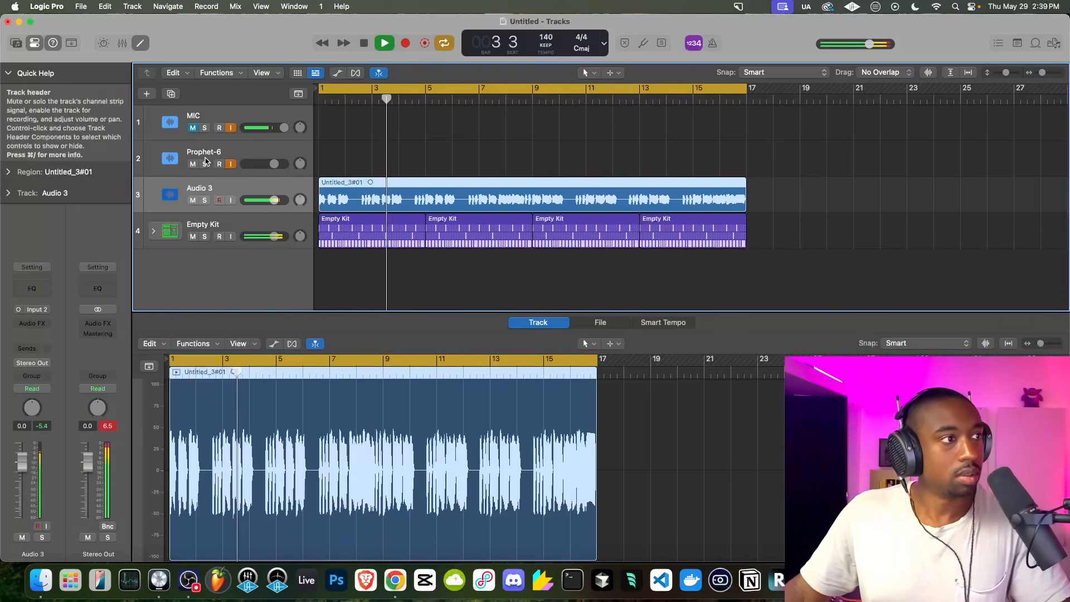
left_click(221, 164)
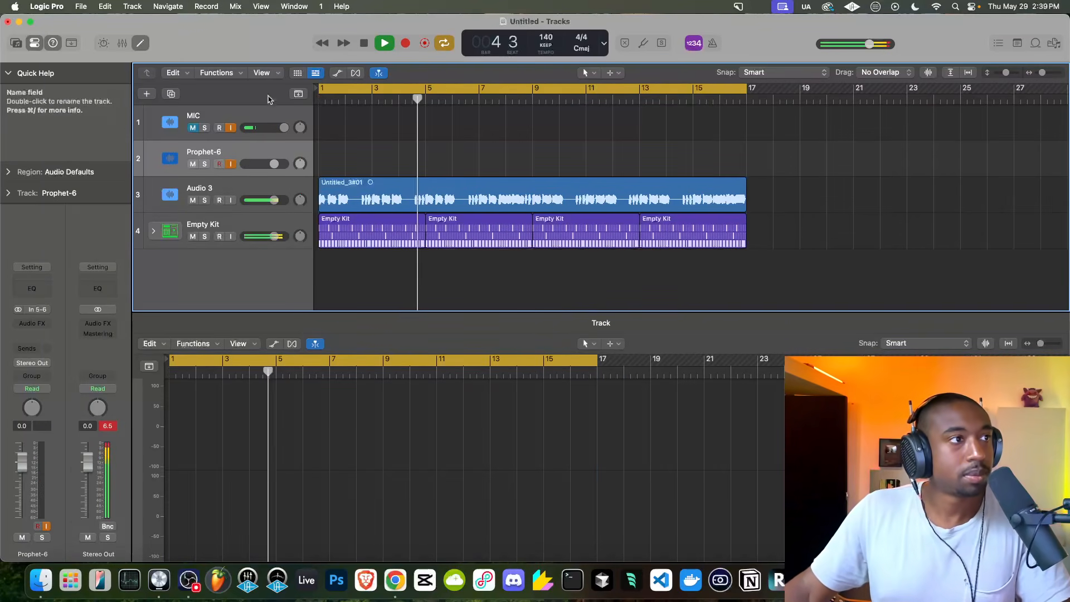
left_click(364, 44)
left_click(364, 44)
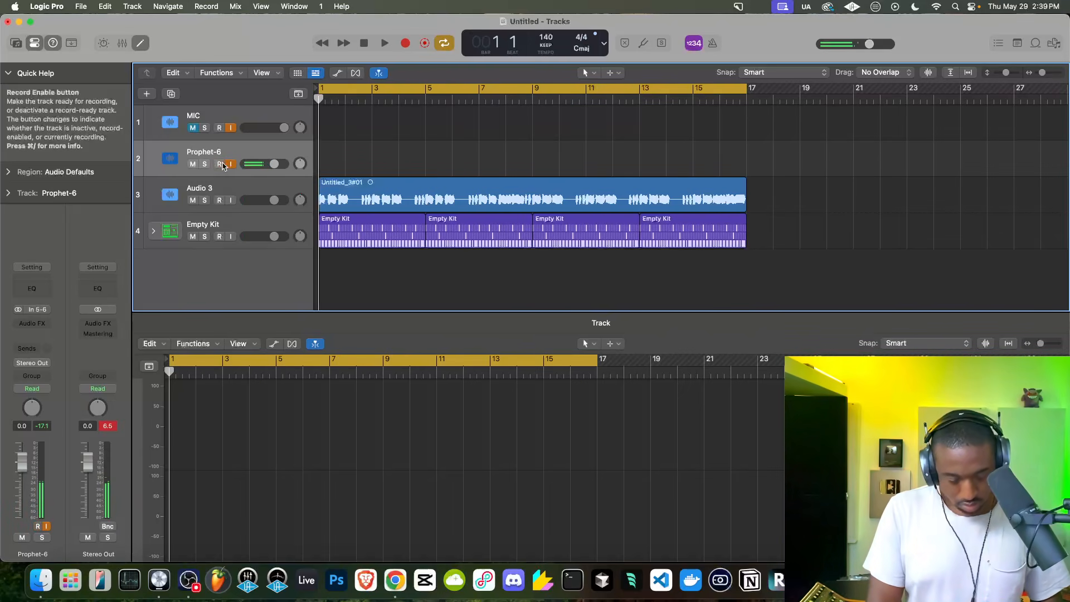
key("space")
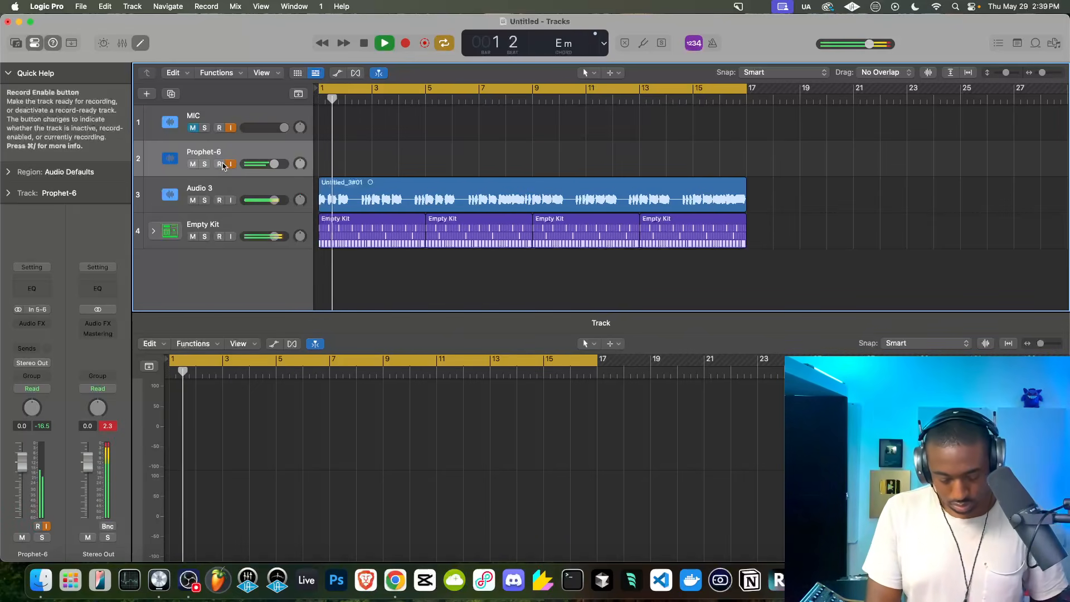
key("space")
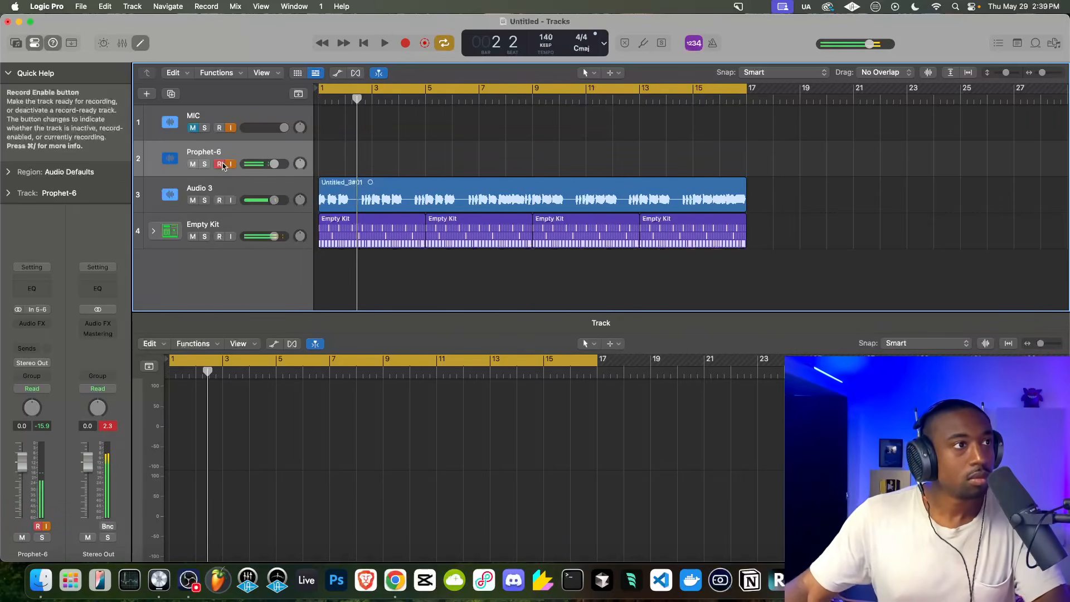
- Record a Prophet-6 part from bar 1 to bar 17 and play it back with the track's input monitoring off
left_click(364, 42)
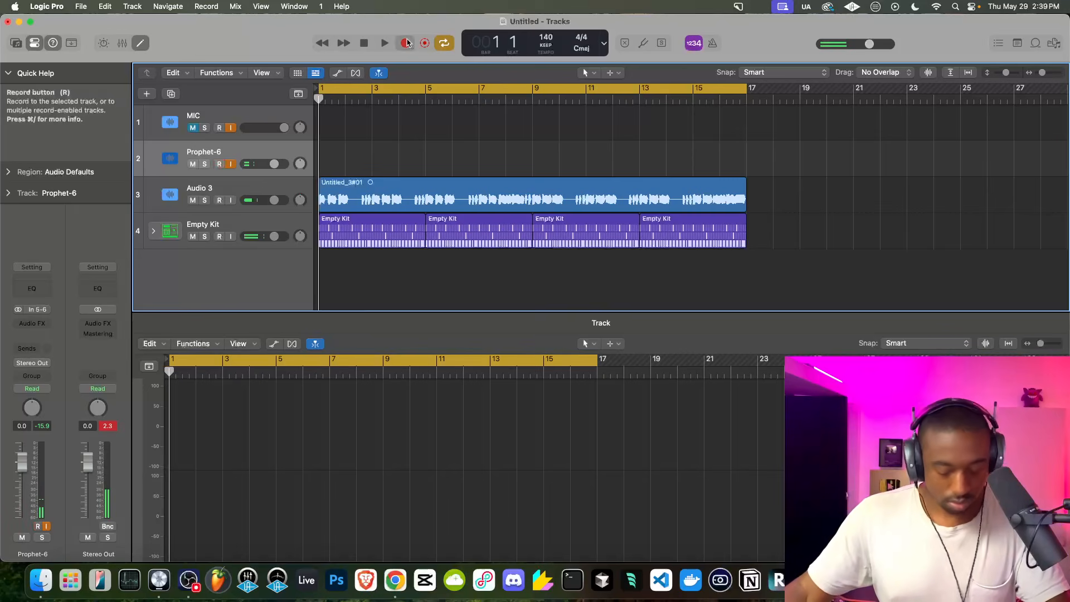
left_click(406, 43)
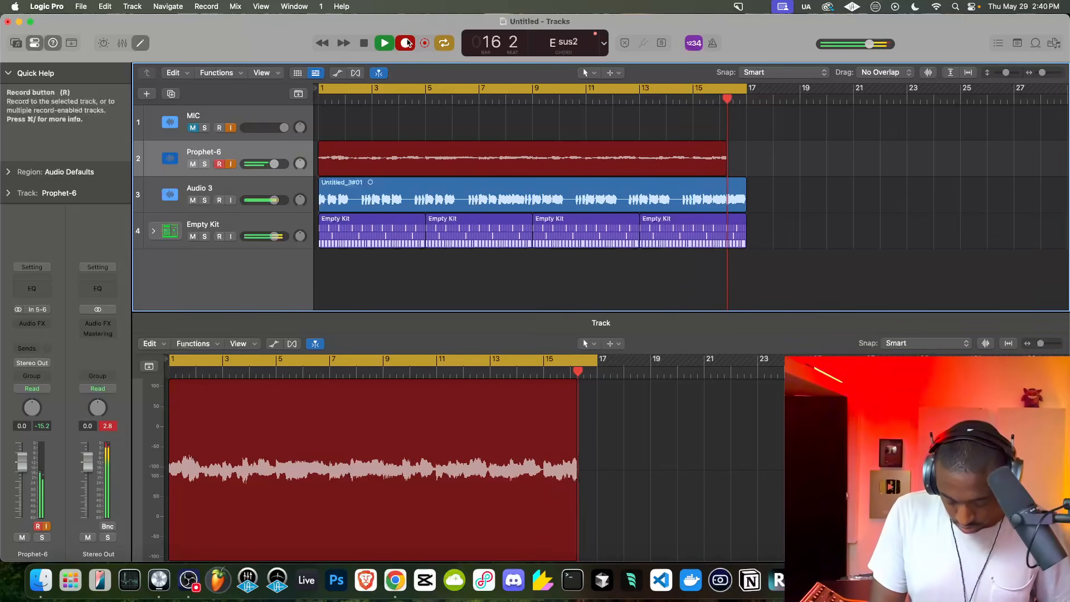
key("space")
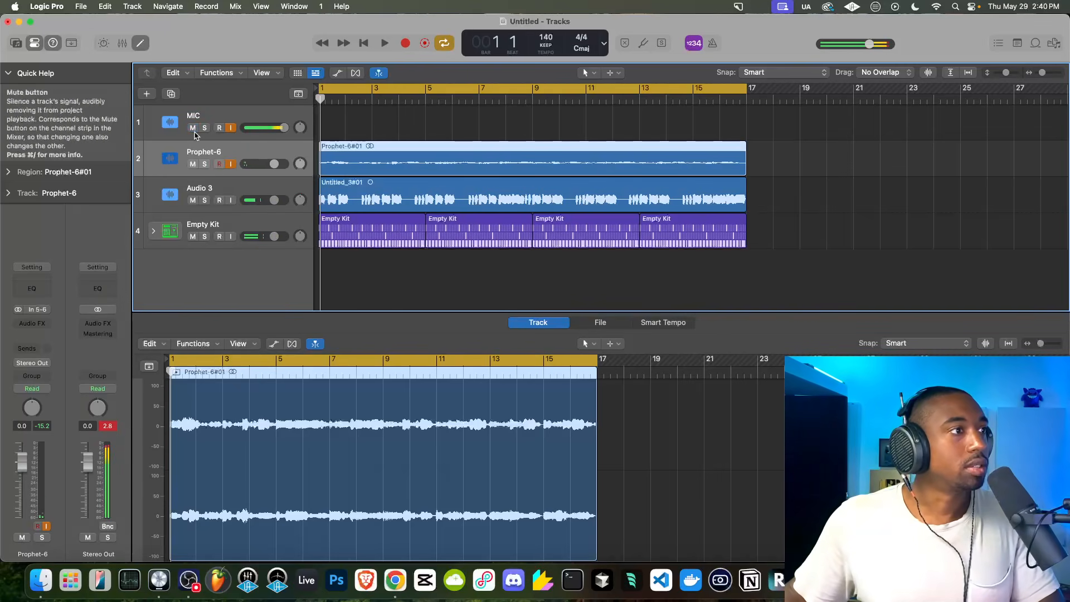
key("space")
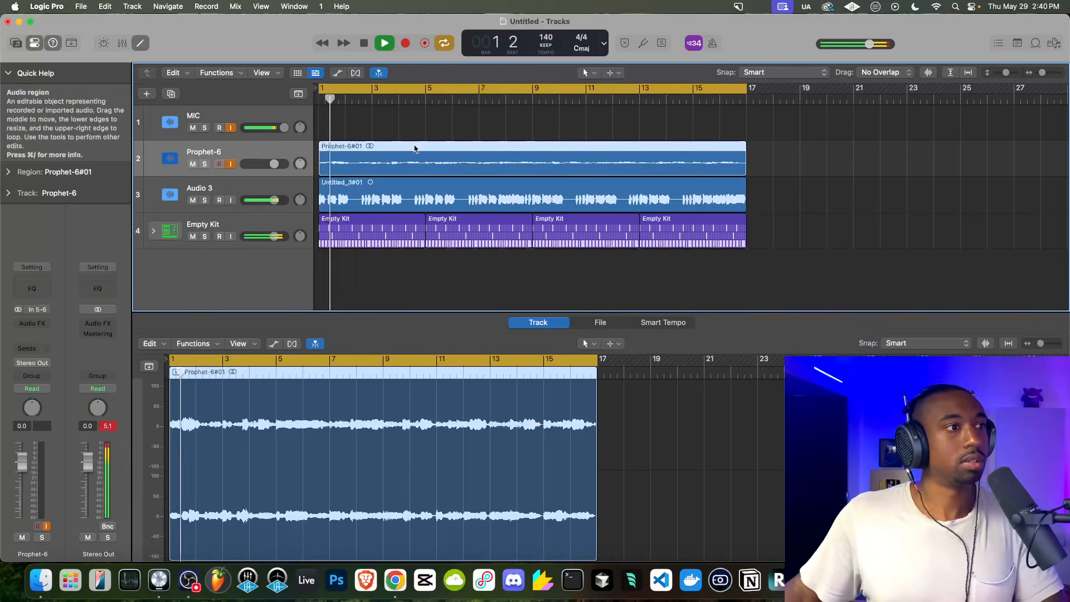
left_click(232, 164)
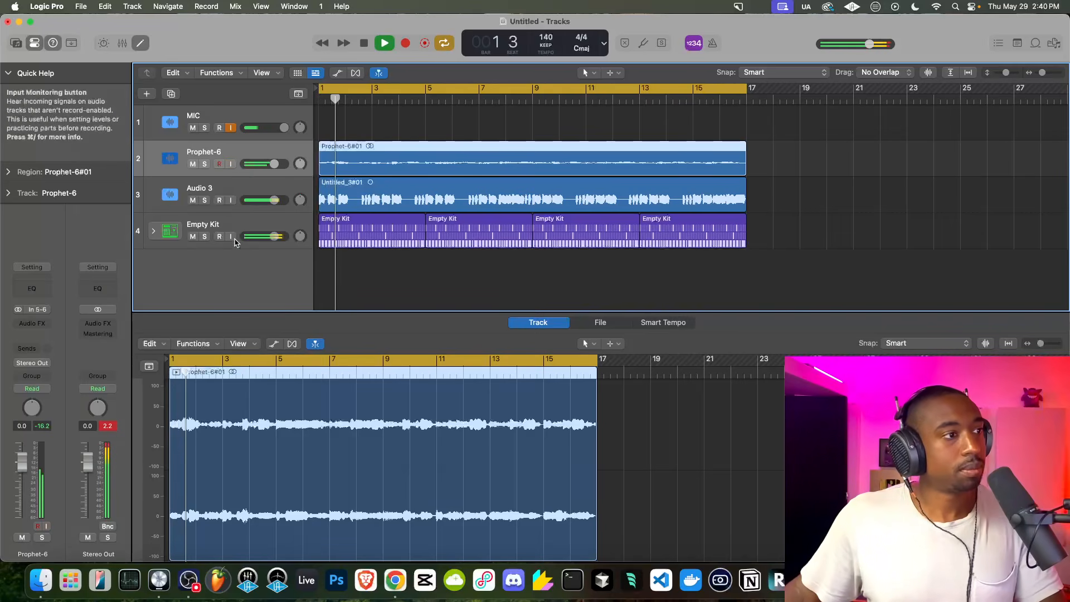
- Create a second Prophet-6 track with duplicate settings and turn on its input monitoring and record enable
right_click(204, 149)
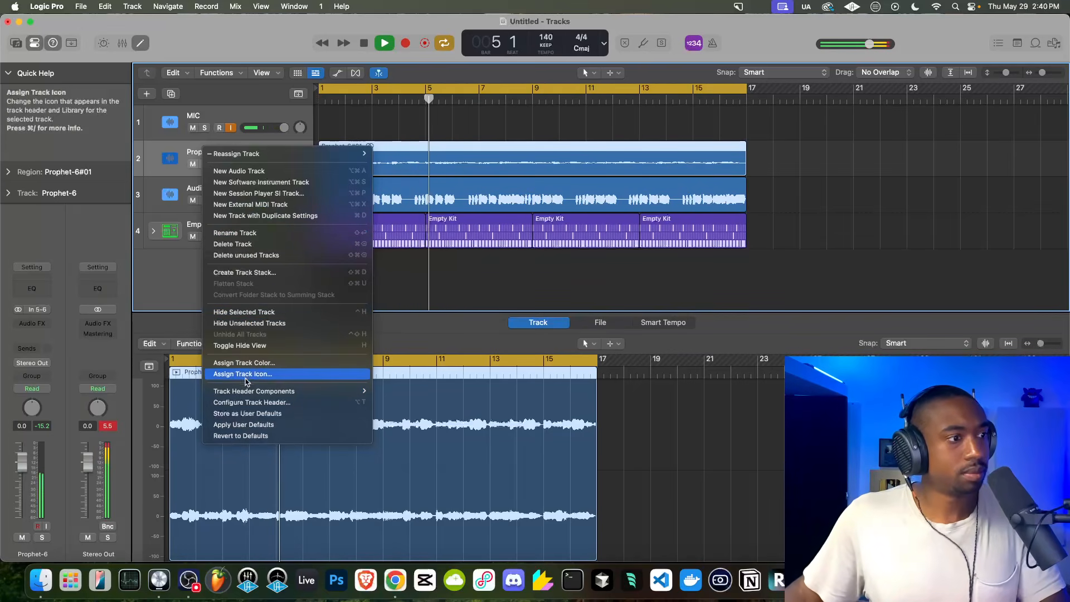
left_click(262, 215)
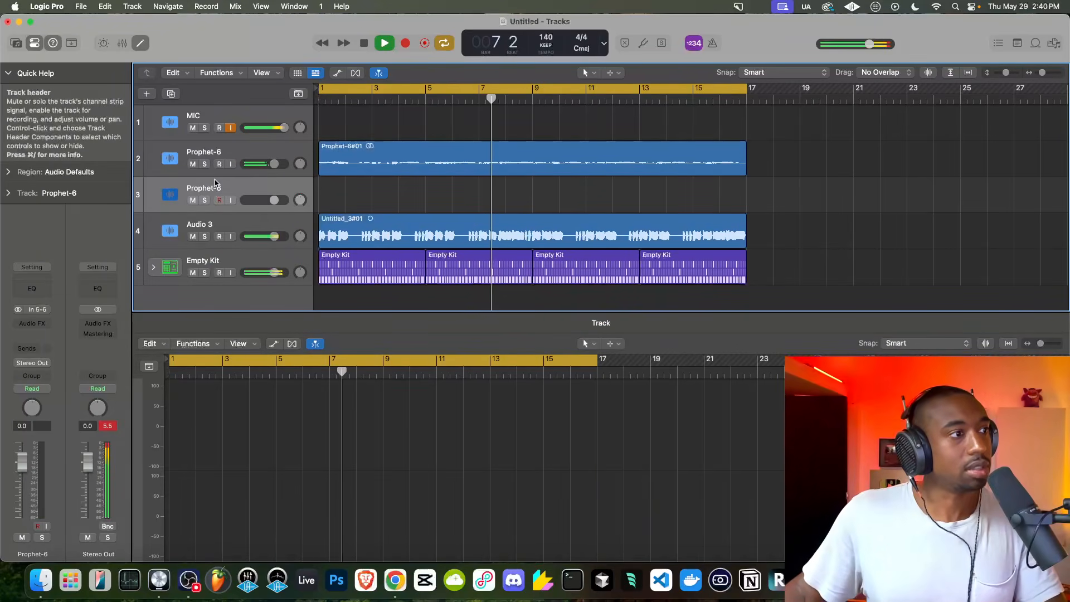
left_click(230, 200)
left_click(219, 201)
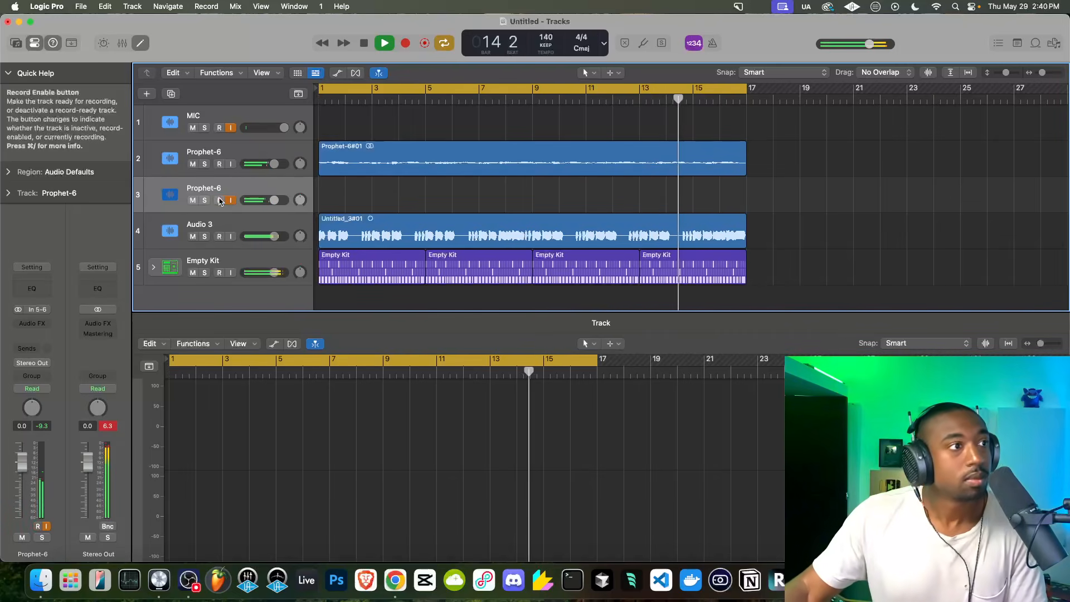
- Record a second synth part on the new Prophet-6 track from bar 1 to just past bar 16
left_click(365, 43)
left_click(365, 42)
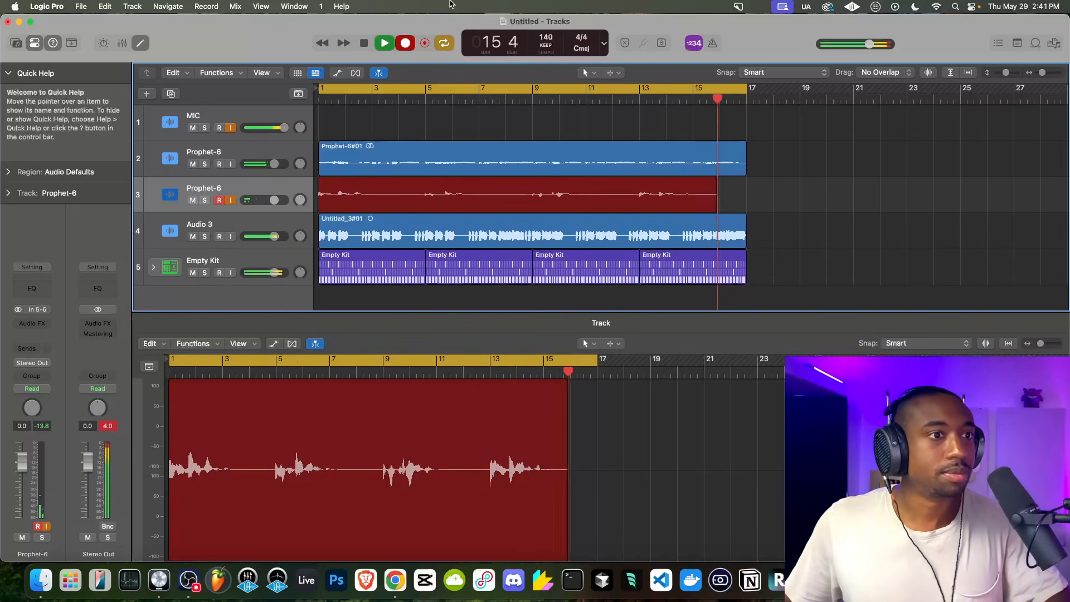
key("space")
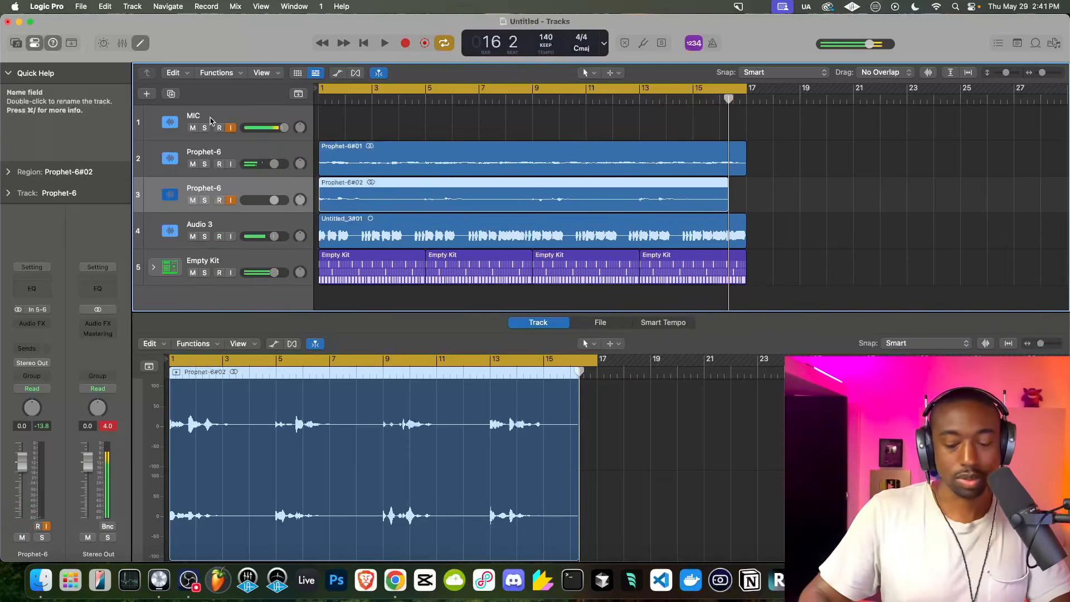
- Turn off input monitoring and record enable on the second Prophet-6 track and play the arrangement from the beginning
key("Return")
left_click(232, 201)
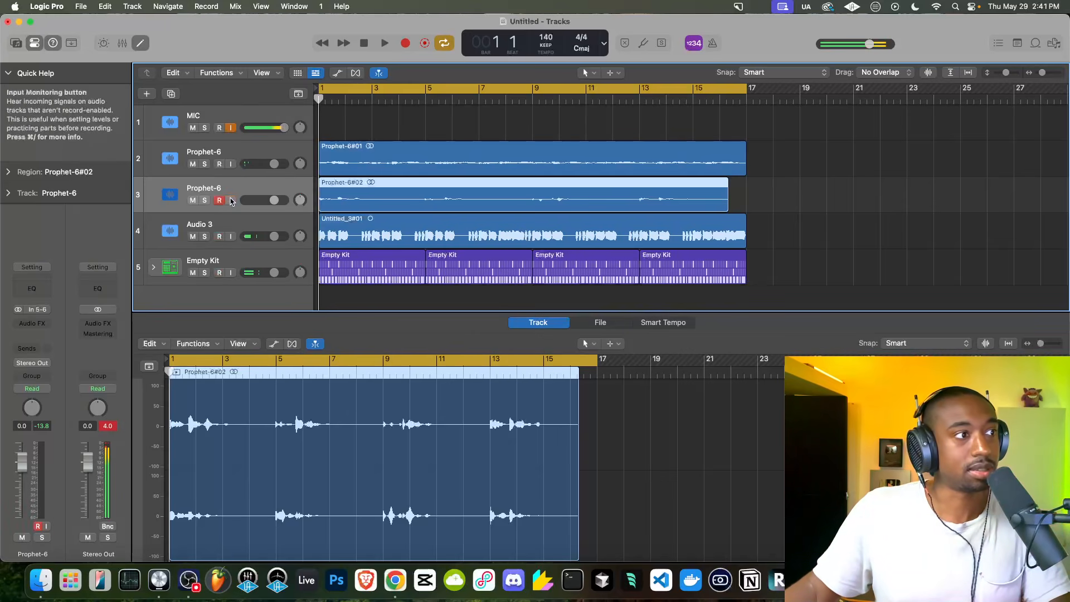
key("space")
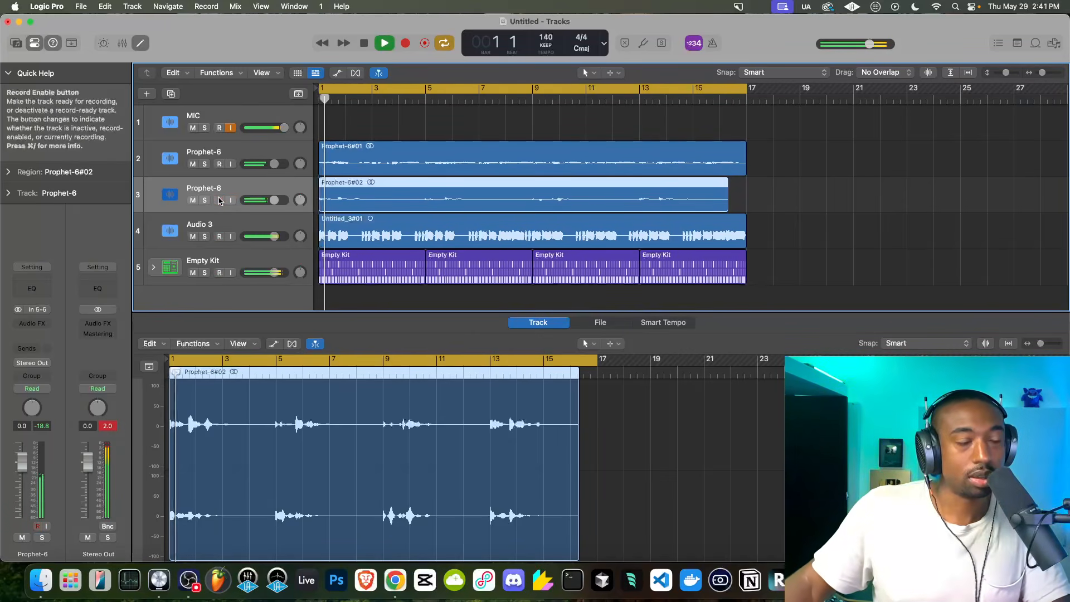
- In the Empty Kit region at bar 9, set the repeat value of the $umeenk row's two hi-hat roll steps to 1
left_click(440, 258)
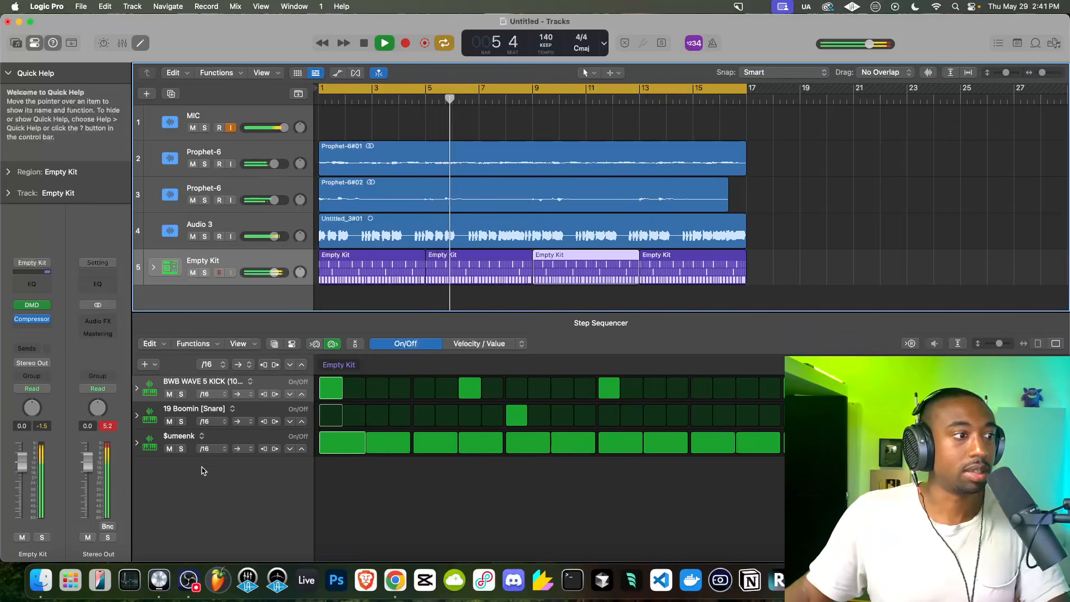
left_click(138, 443)
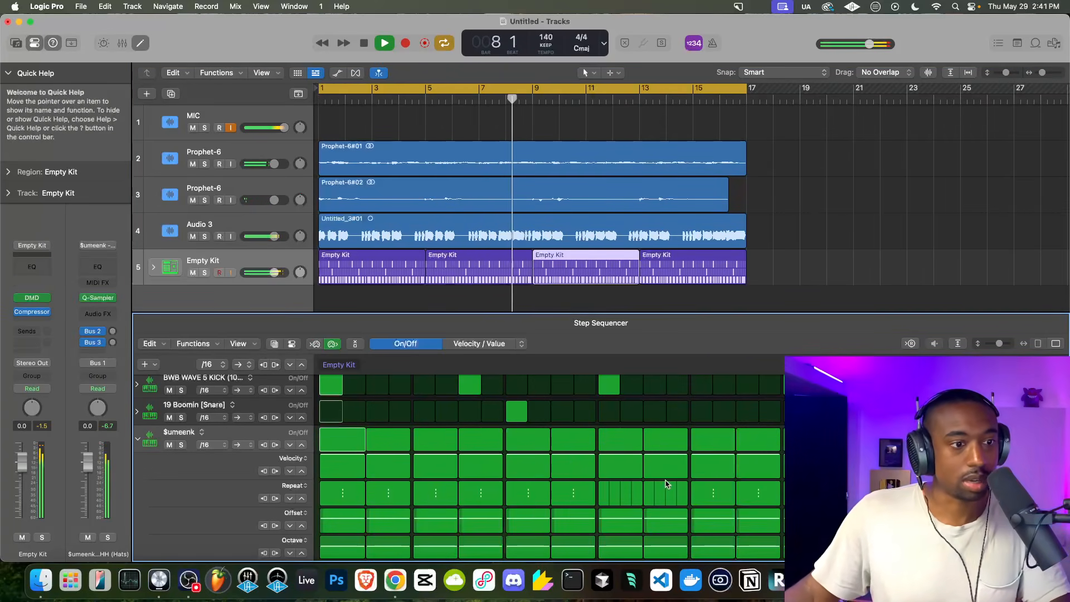
mouse_move(626, 499)
left_mouse_down()
mouse_move(657, 495)
mouse_move(635, 496)
left_mouse_up()
key("space")
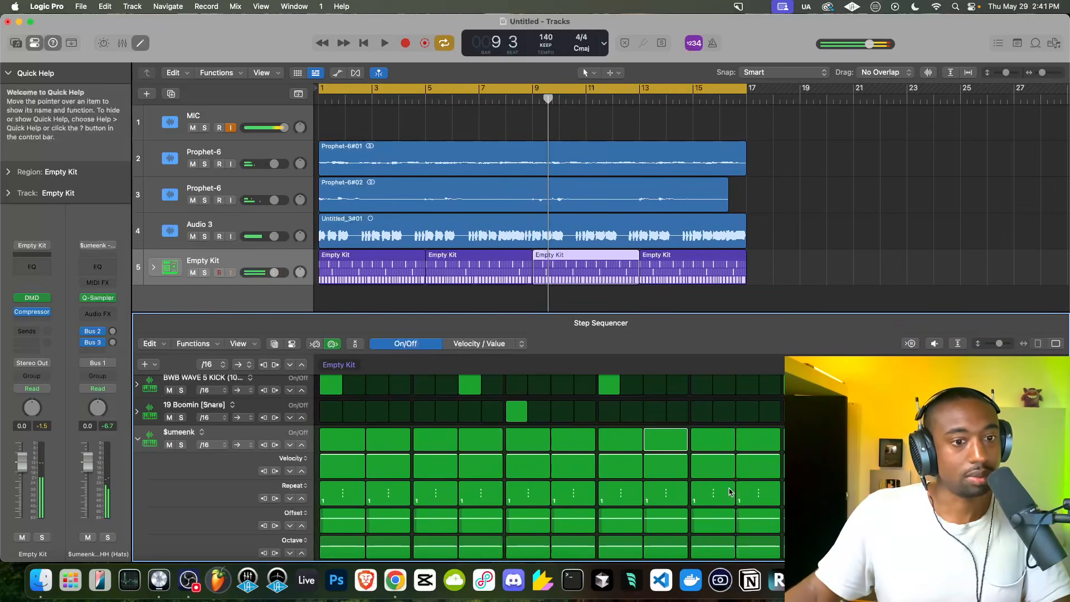
key("space")
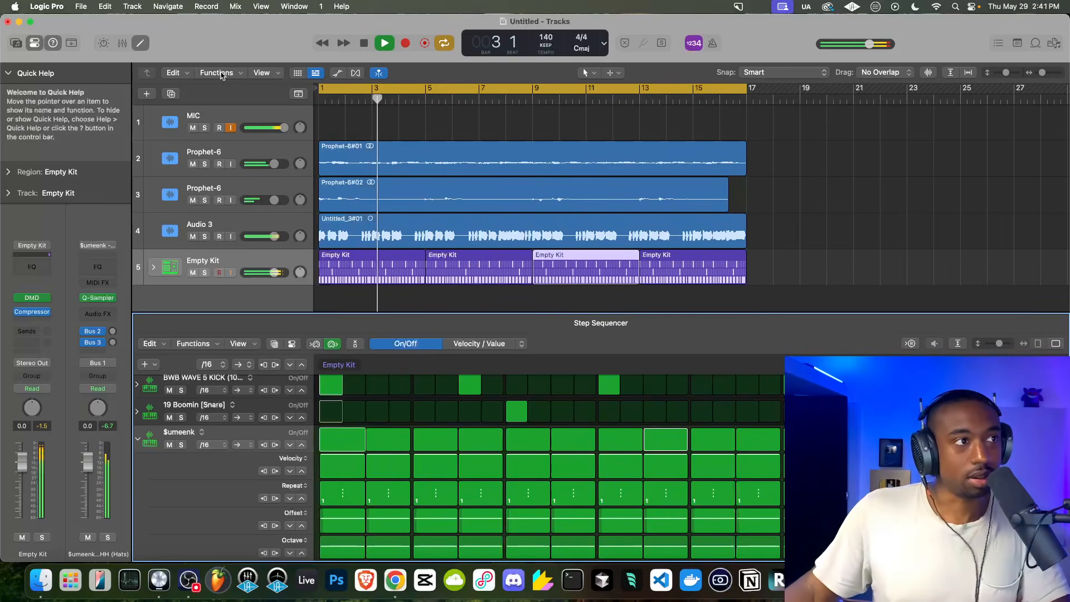
- Close the Step Sequencer, create a new track with Audio 3's duplicate settings, and rehearse a part on it with recording and monitoring enabled
left_click(140, 43)
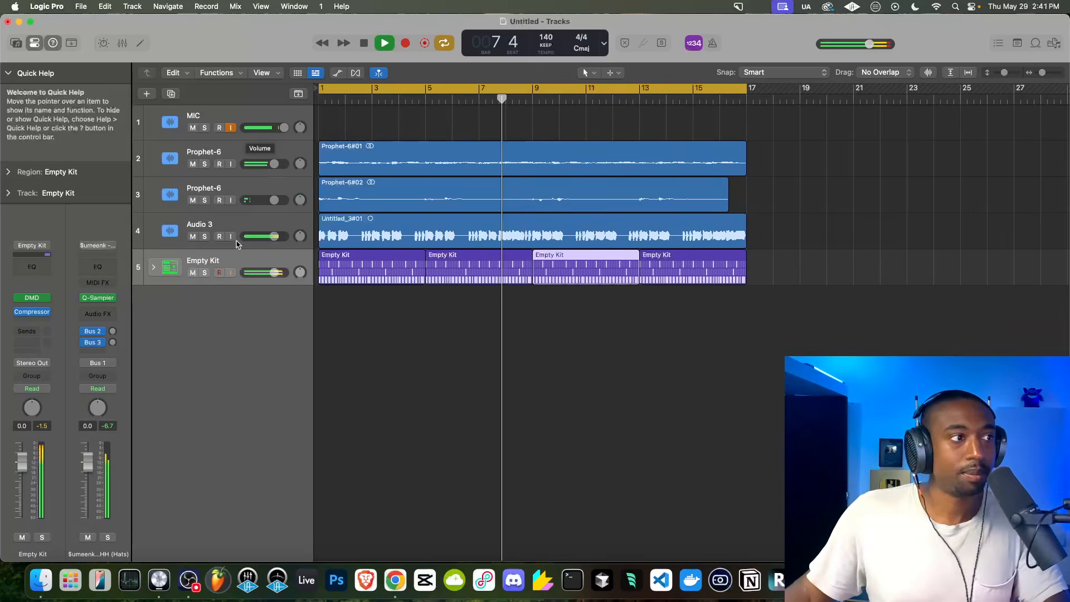
left_click(227, 224)
right_click(227, 224)
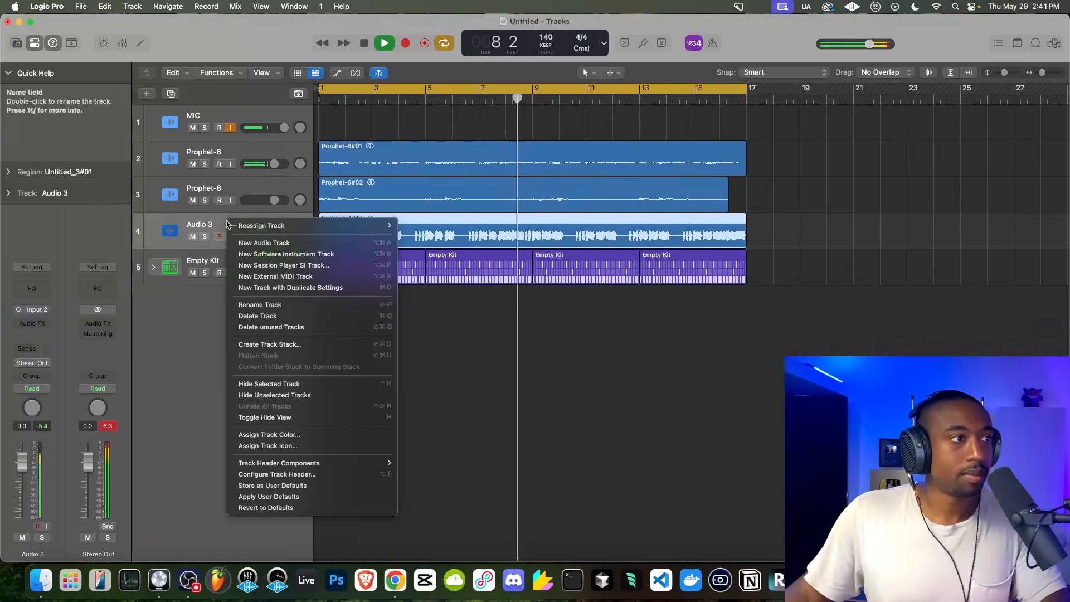
left_click(272, 287)
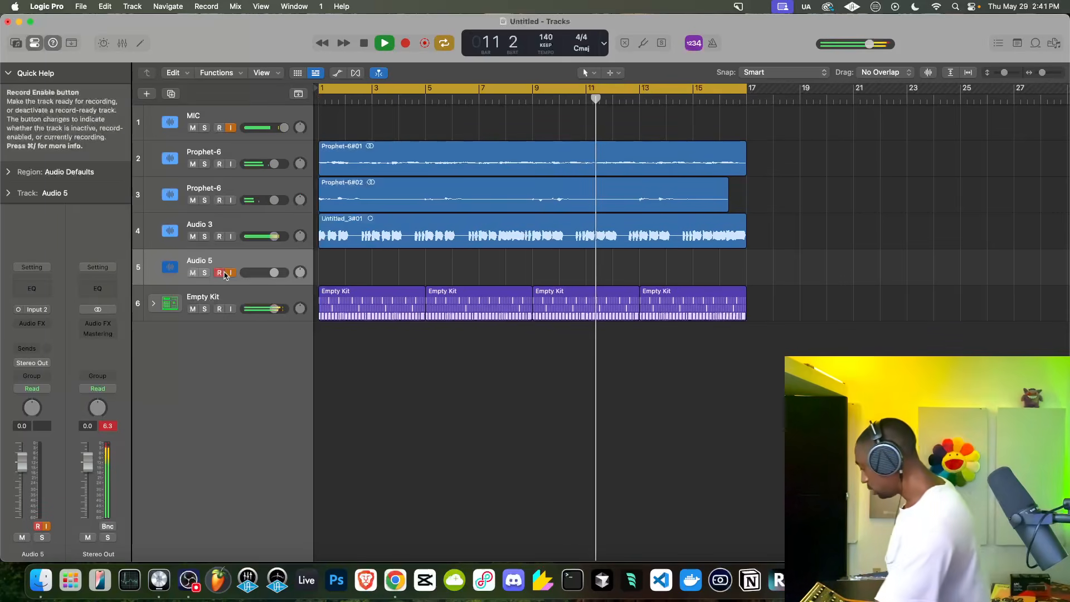
left_click(224, 274)
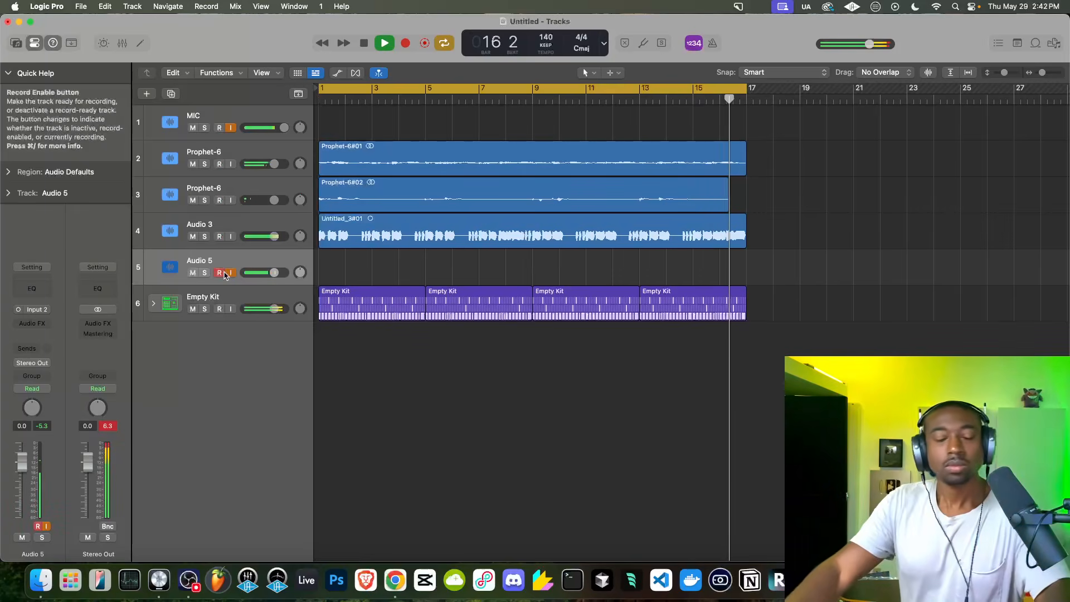
key("space")
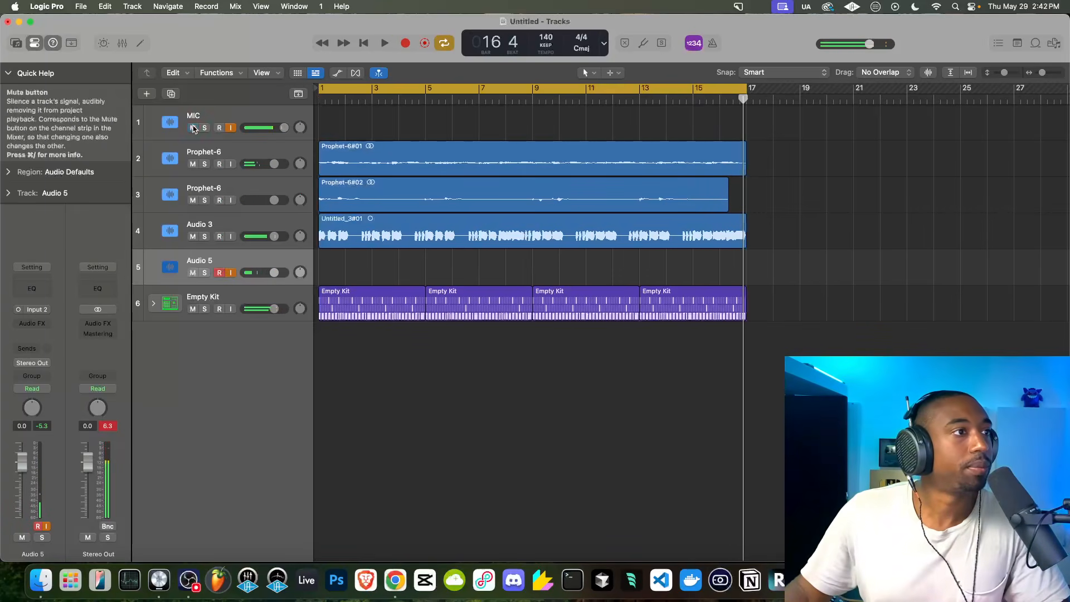
- Record the new part on the Audio 5 track from bar 1 to bar 17 and return to the start
left_click(406, 43)
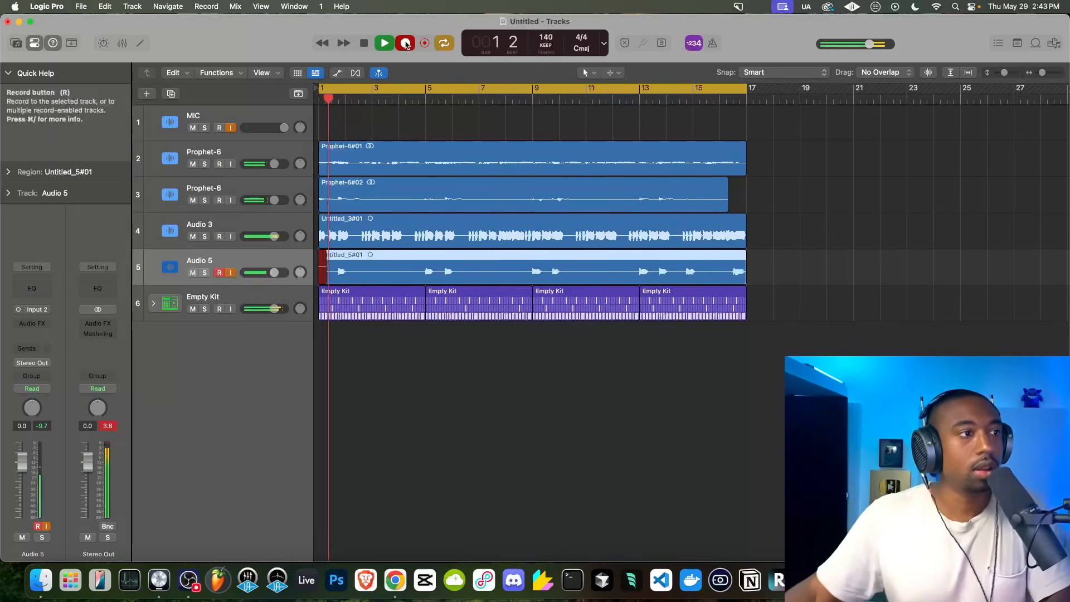
key("space")
left_click(363, 43)
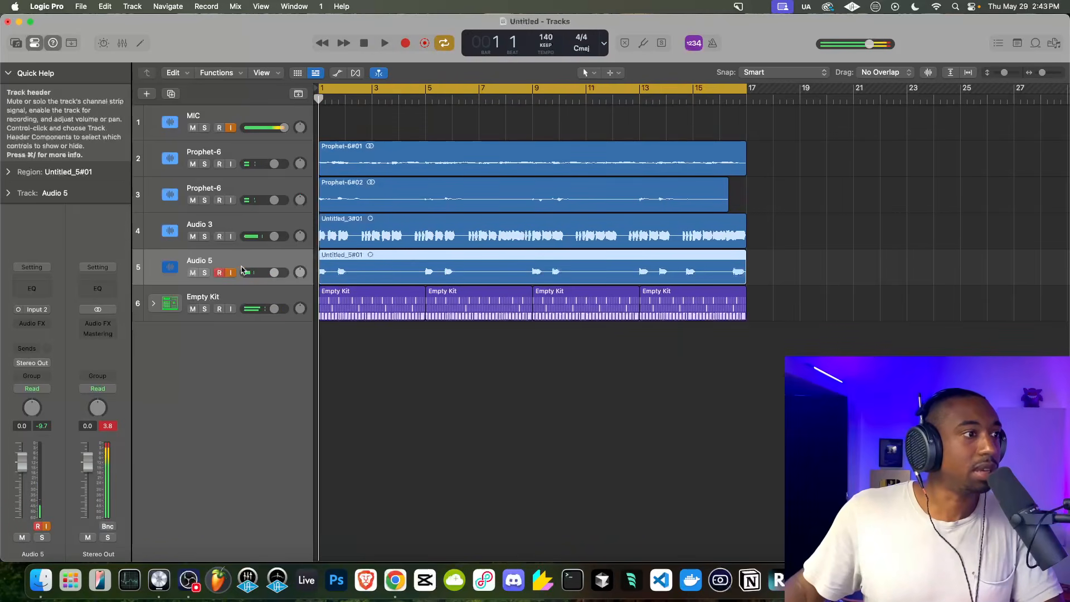
- Add Tape Delay to Audio 5 with tempo sync off, 153.4 ms delay time, 62% feedback and 45% wet, checking it during playback
left_click(31, 329)
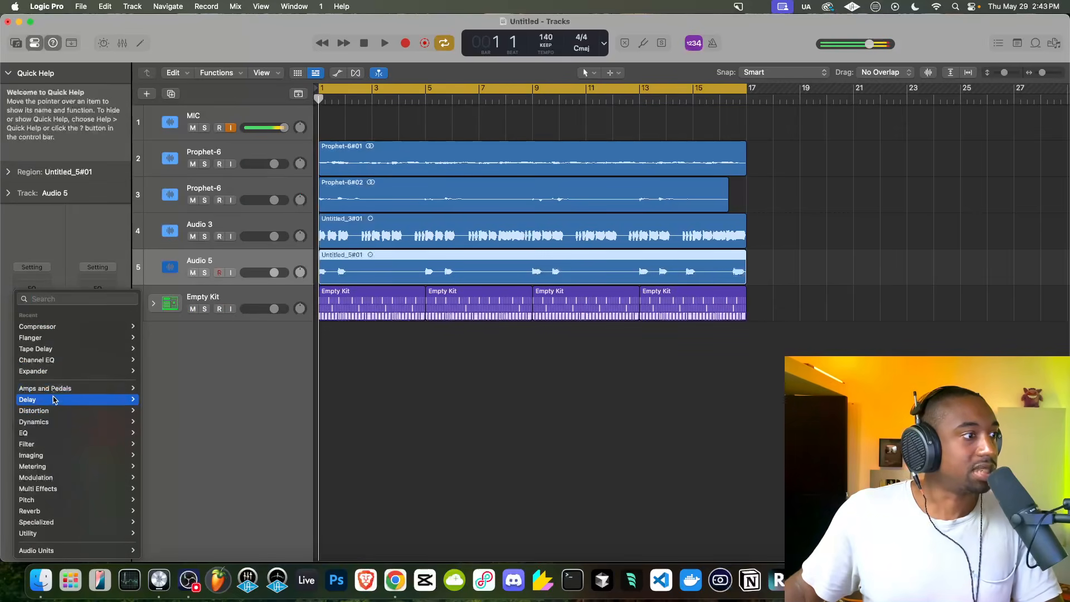
mouse_move(54, 398)
left_click(212, 361)
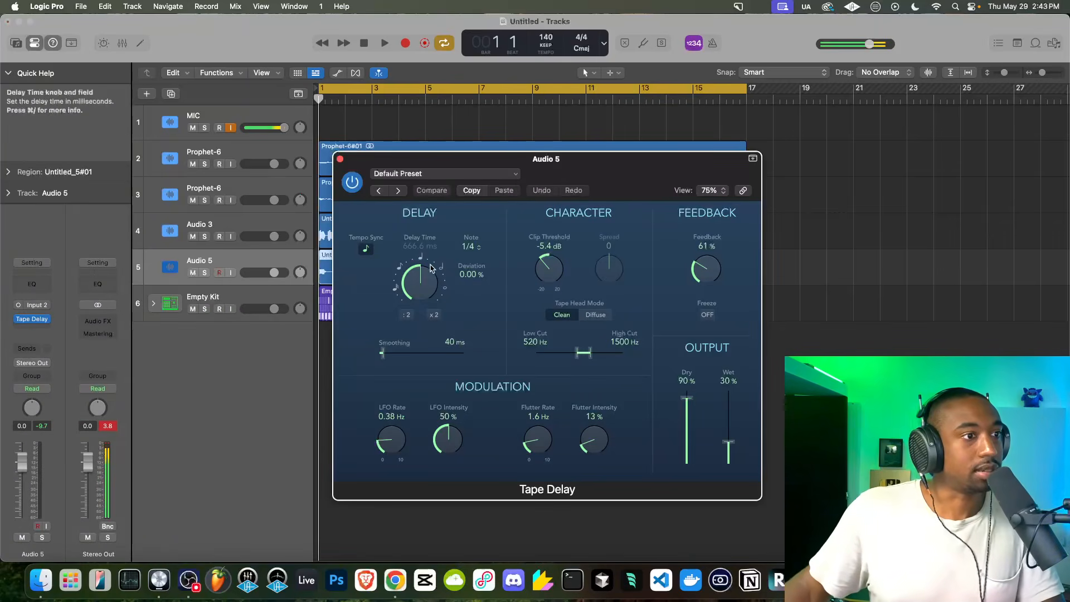
left_click(366, 248)
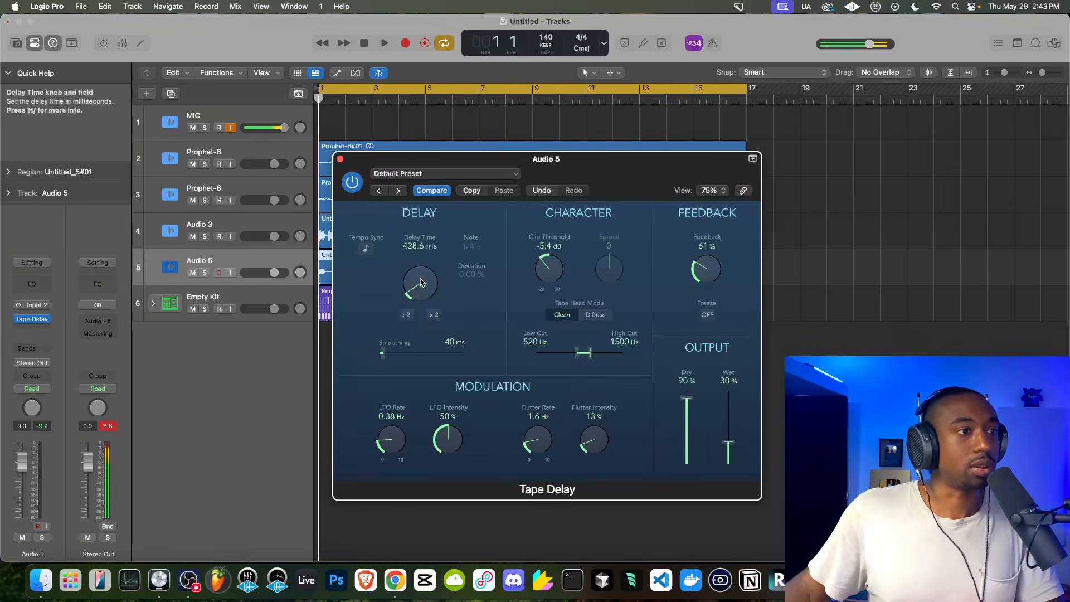
left_click_drag(421, 291, 421, 296)
left_click_drag(729, 442, 729, 430)
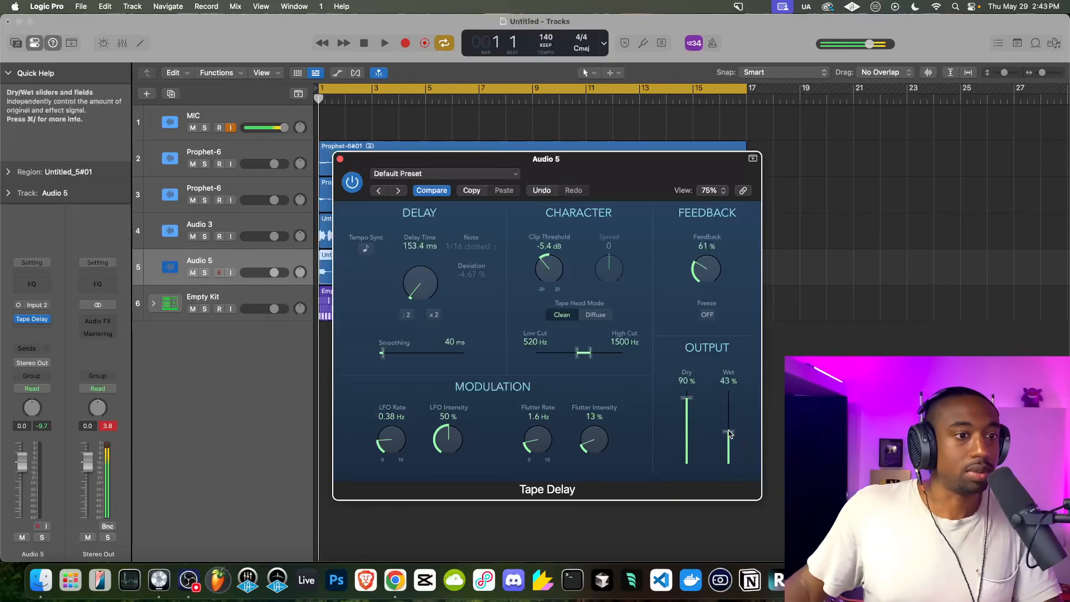
key("space")
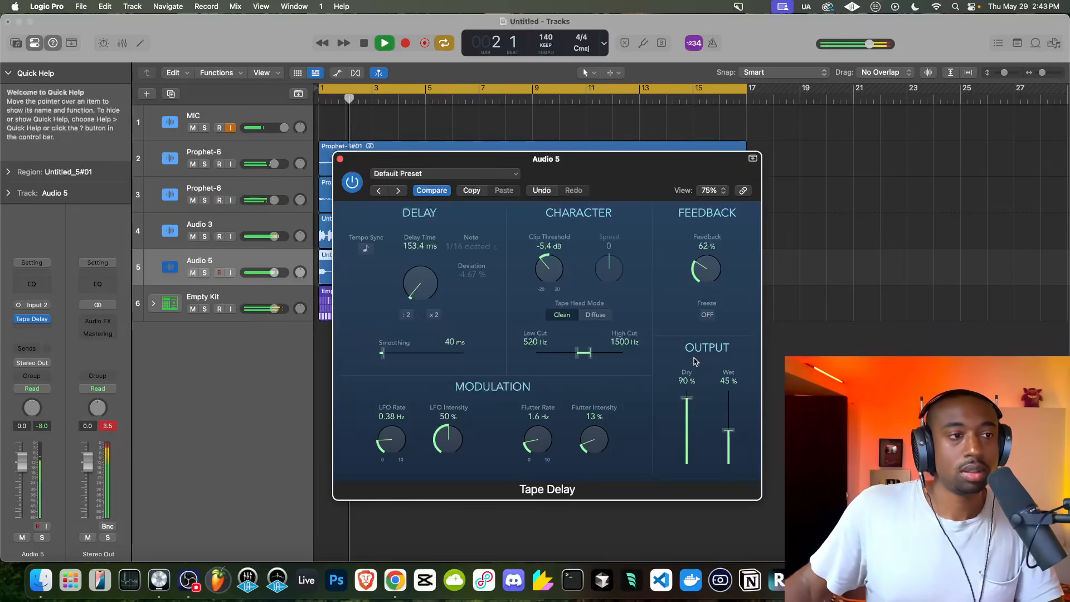
left_click(340, 160)
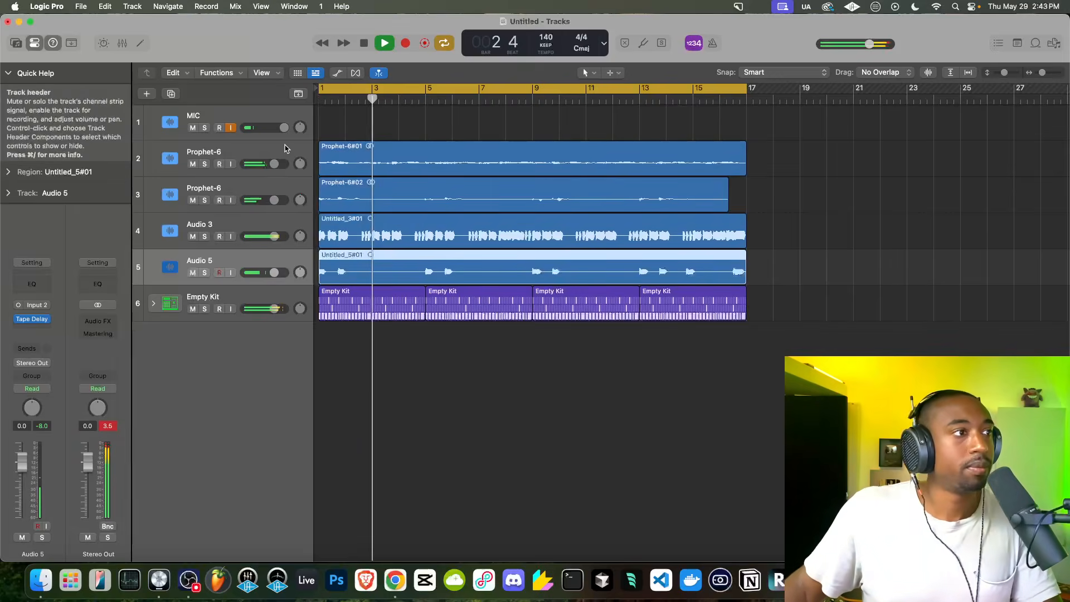
- Mute the MIC track and add a stereo Channel EQ to Empty Kit with a +3.4 dB low-shelf boost at 74.5 Hz
left_click(193, 128)
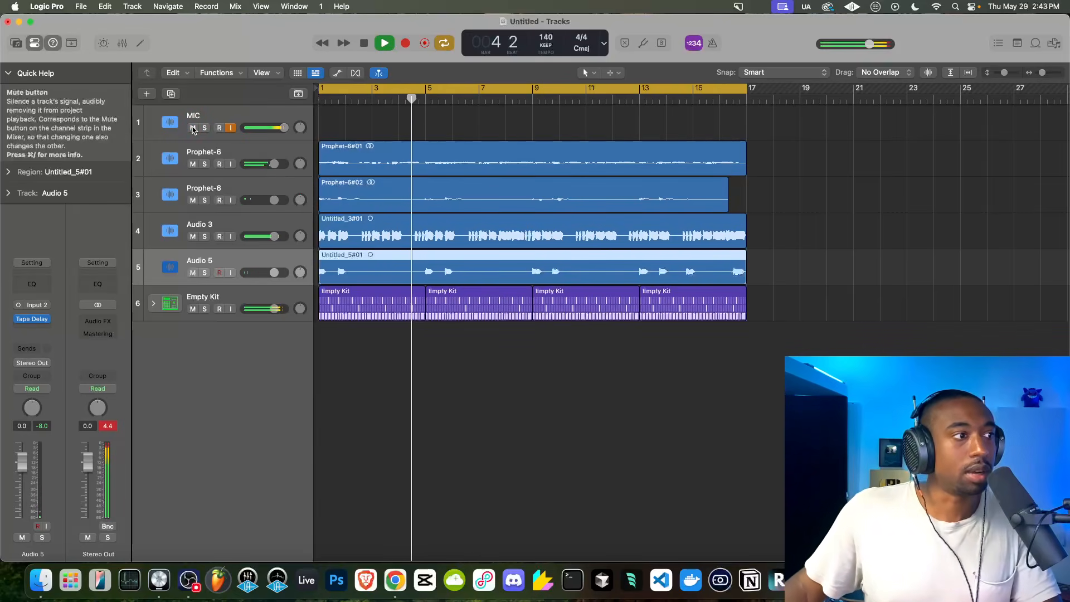
left_click(252, 298)
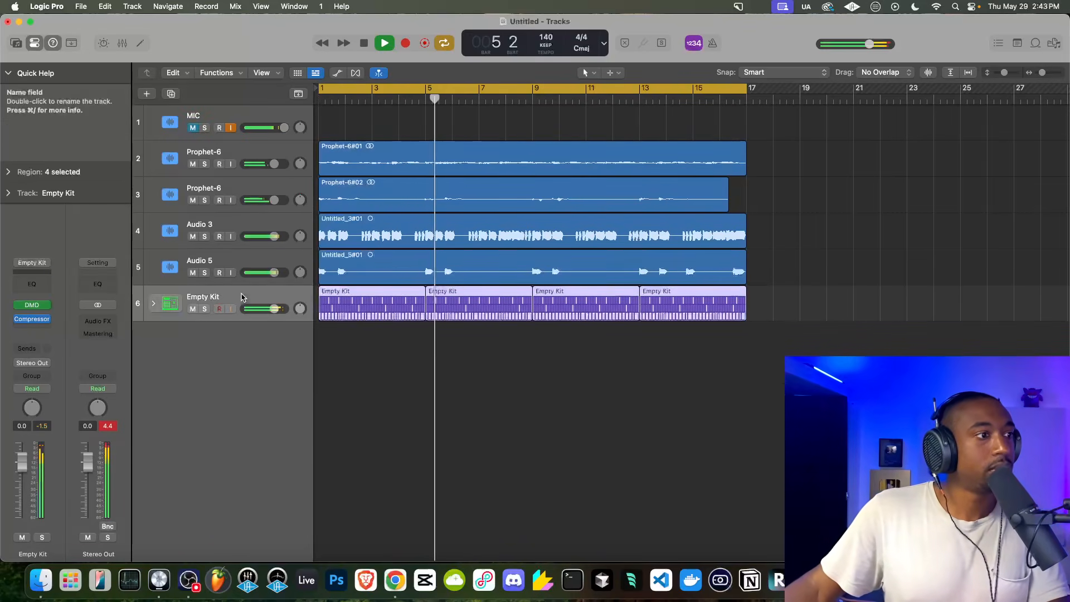
left_click(31, 328)
mouse_move(53, 359)
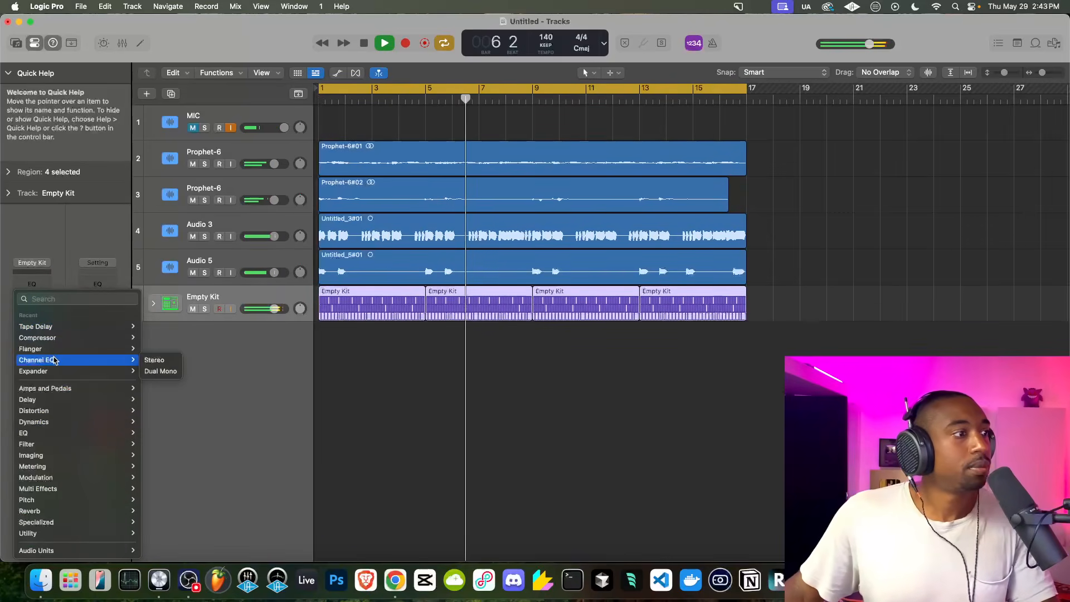
left_click(156, 360)
left_click_drag(450, 294, 451, 282)
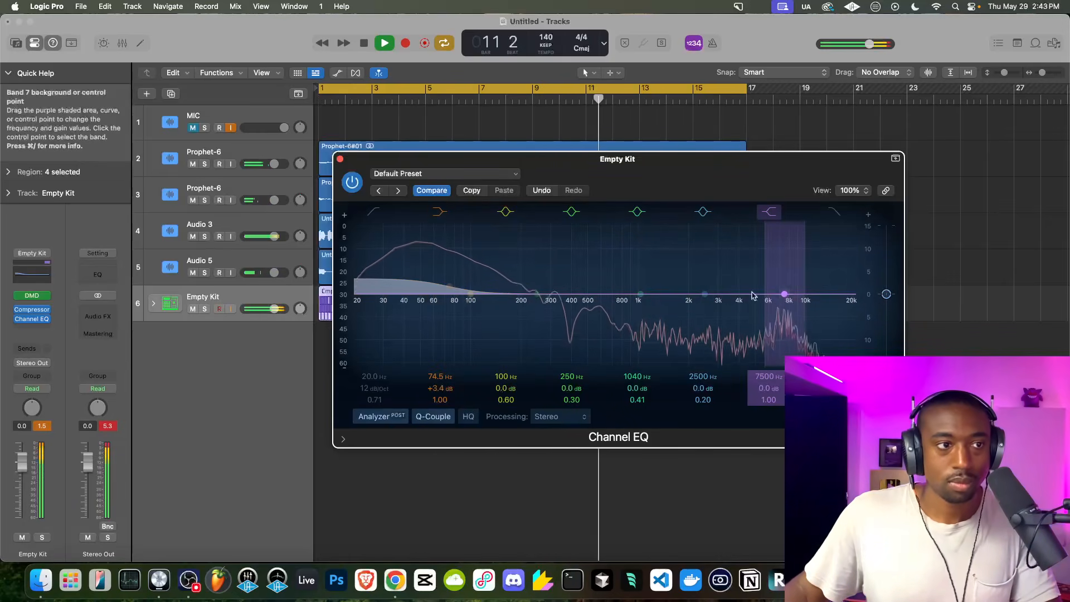
left_click(340, 158)
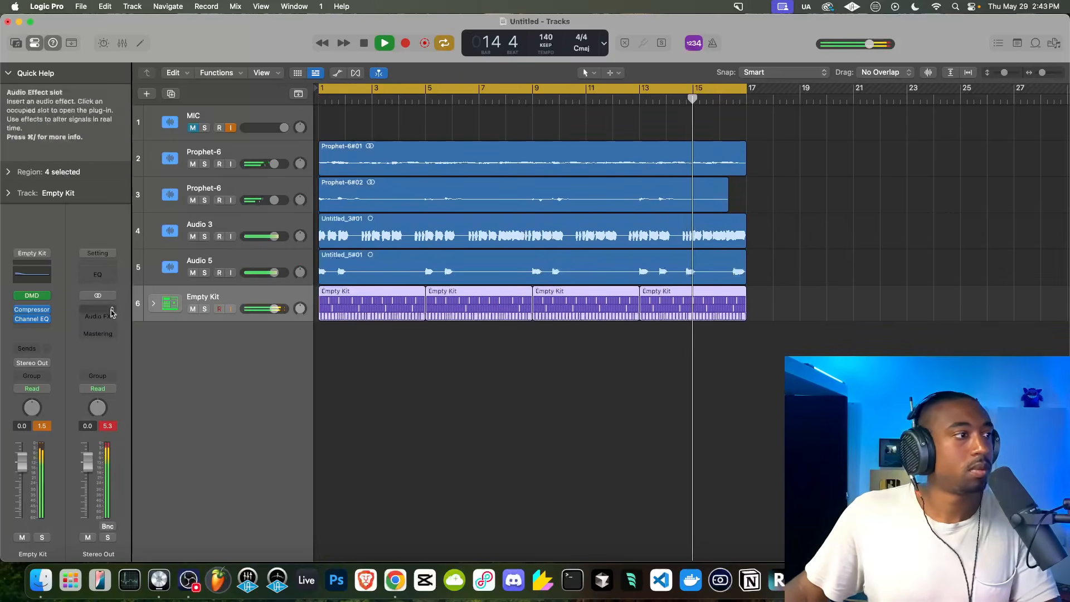
- Add the Quantec Room Simulator reverb to Audio 5 after the Tape Delay and set its dry level to about -23 dB
left_click(244, 264)
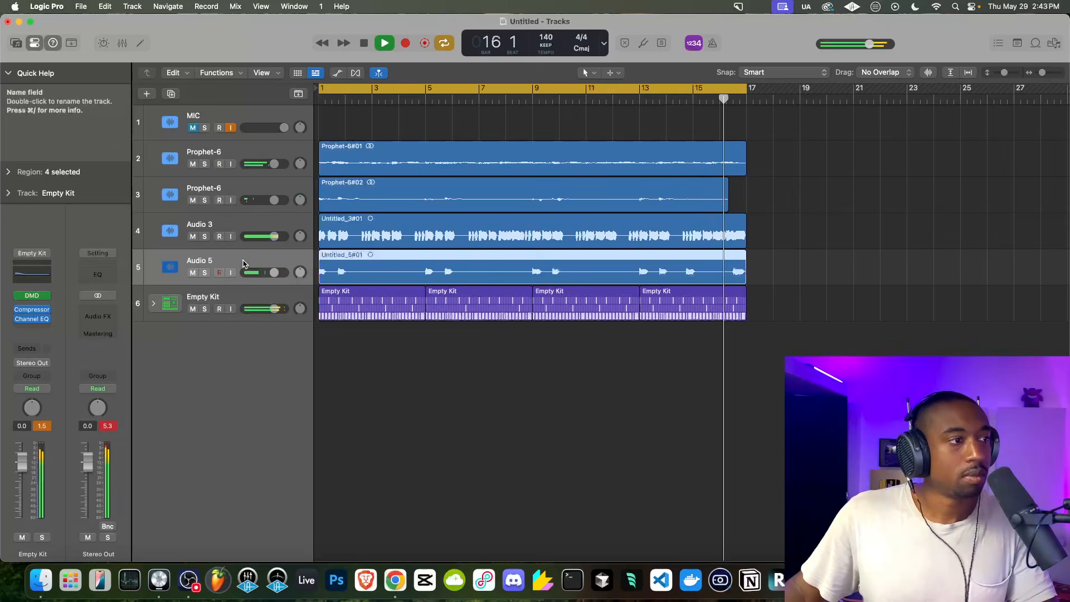
left_click(32, 304)
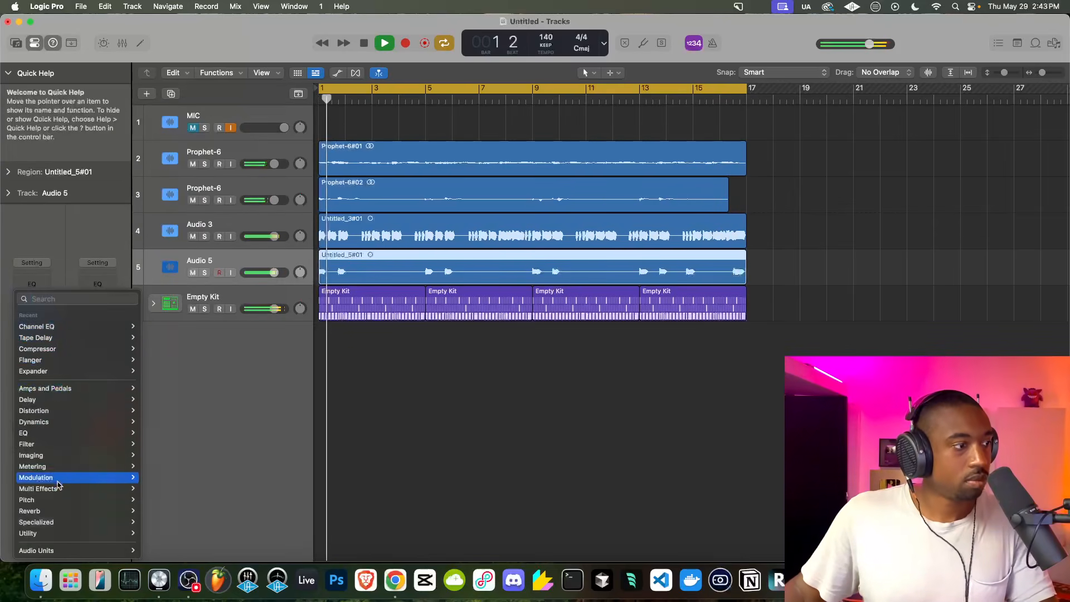
mouse_move(58, 511)
left_click(203, 295)
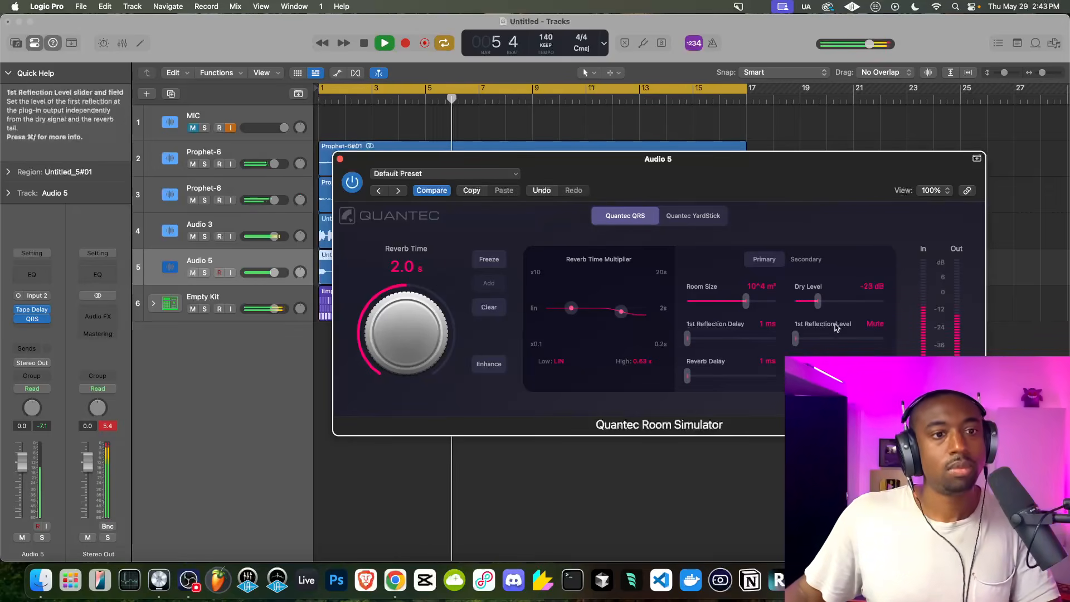
left_click(340, 159)
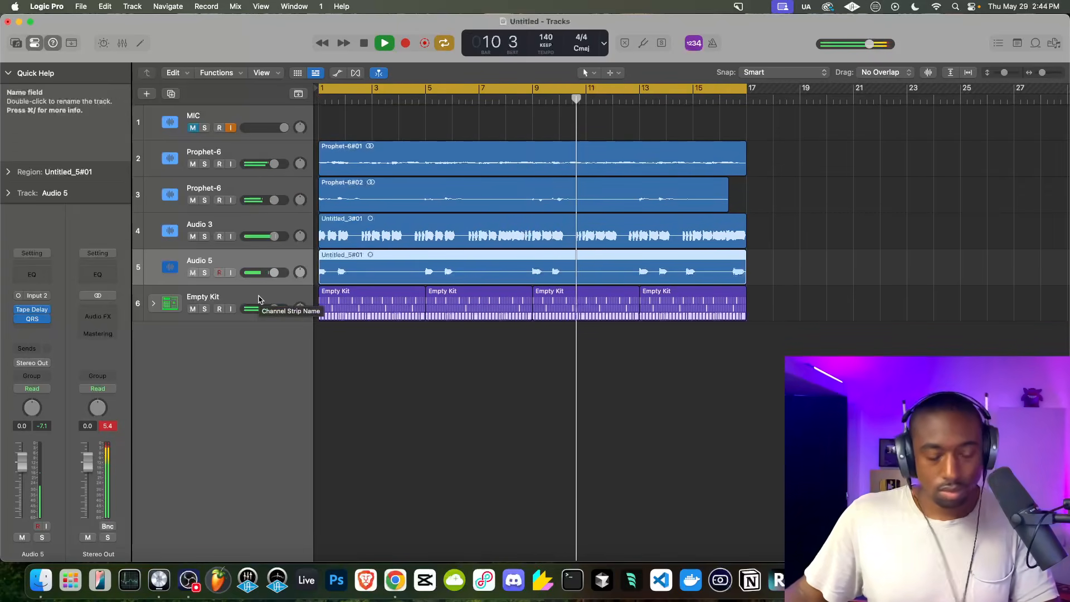
- Open the project's save dialog, cancel it, and play the arrangement from the beginning
key("super+s")
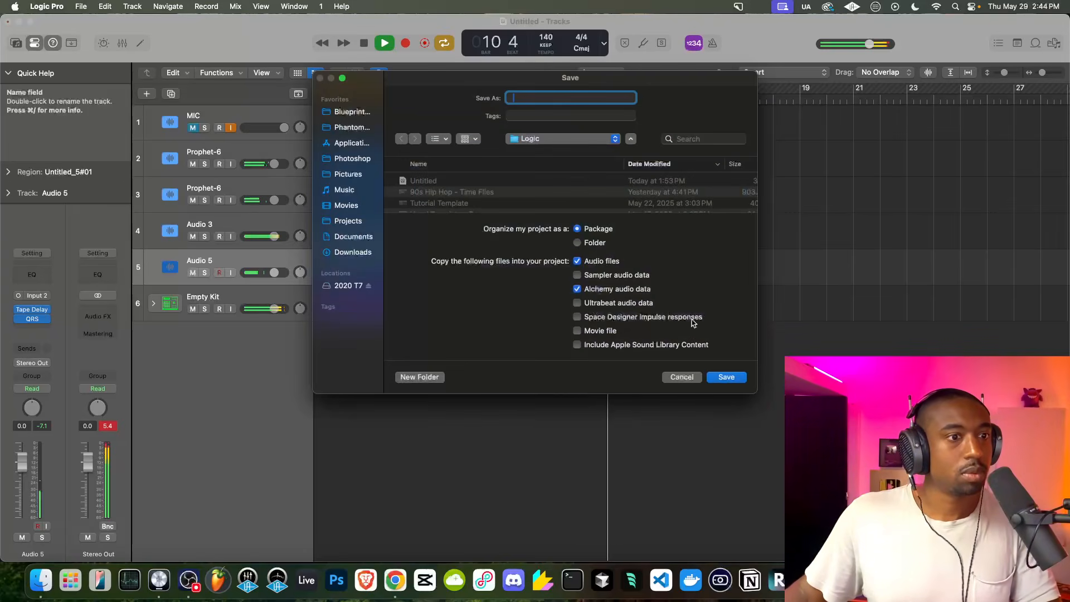
left_click(680, 376)
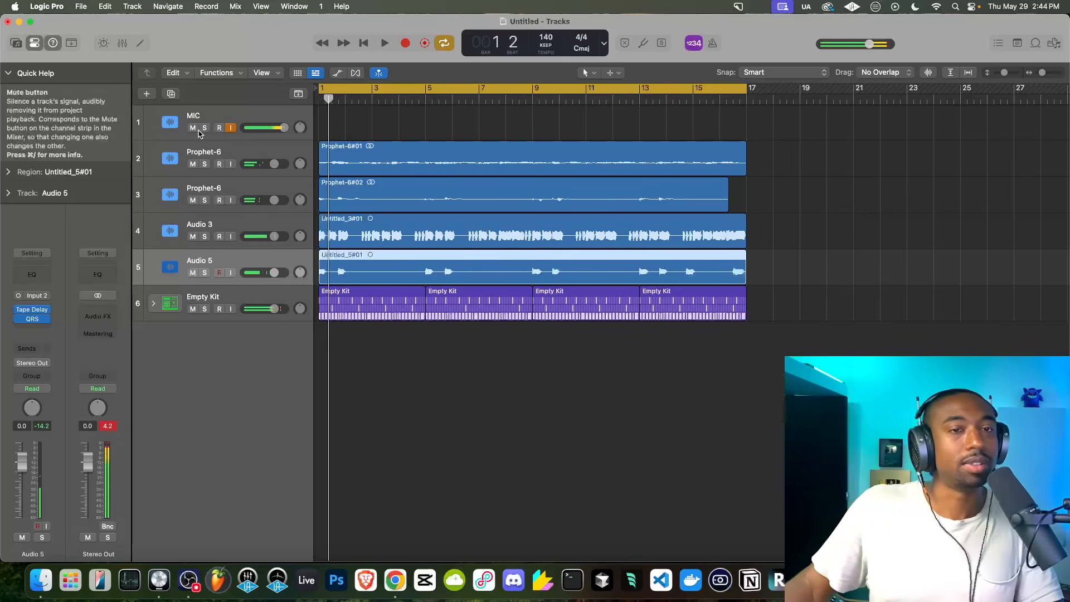
key("space")
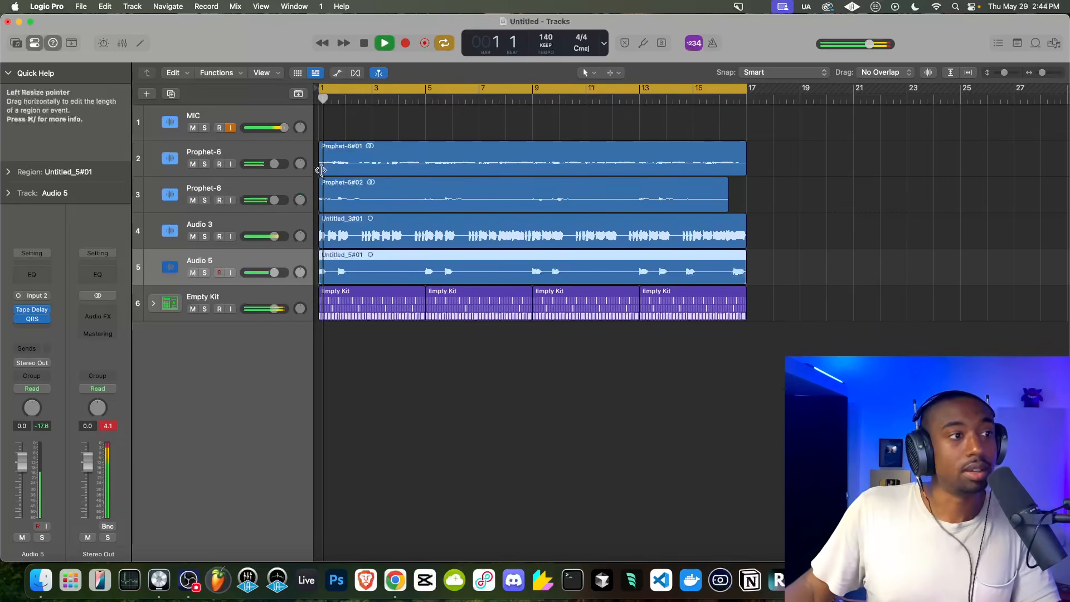
- Add a Chorus effect to the Audio 3 track and set its mix to 64%
left_click(232, 228)
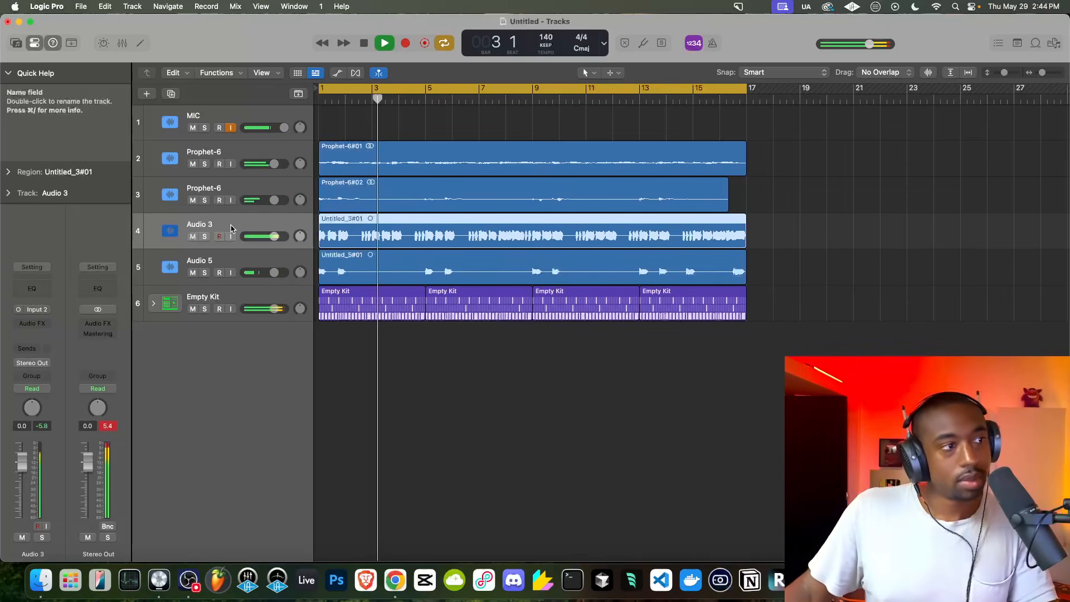
left_click(33, 324)
mouse_move(51, 359)
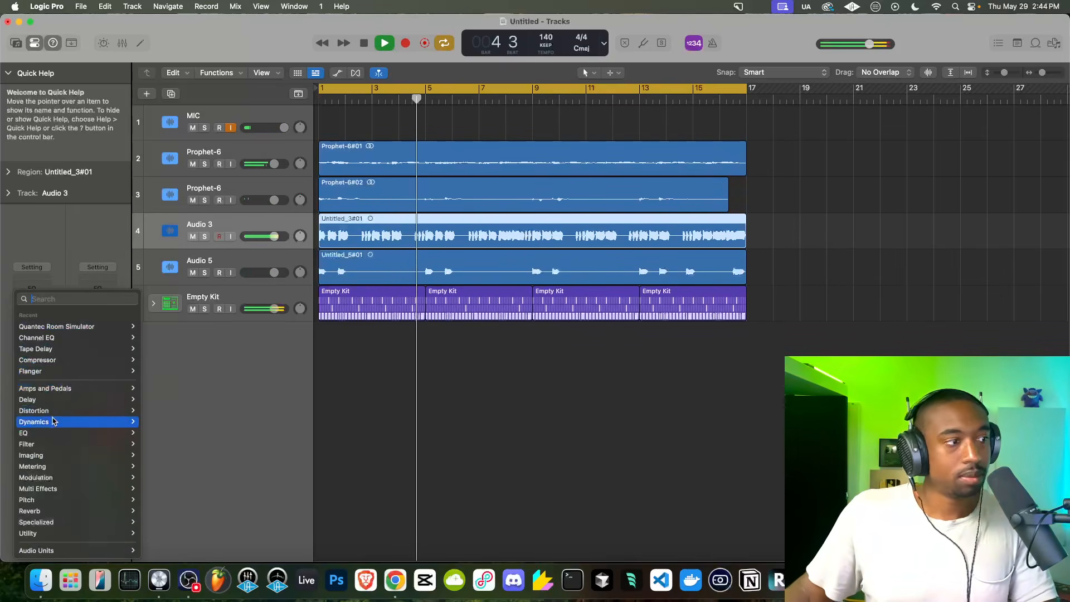
mouse_move(50, 477)
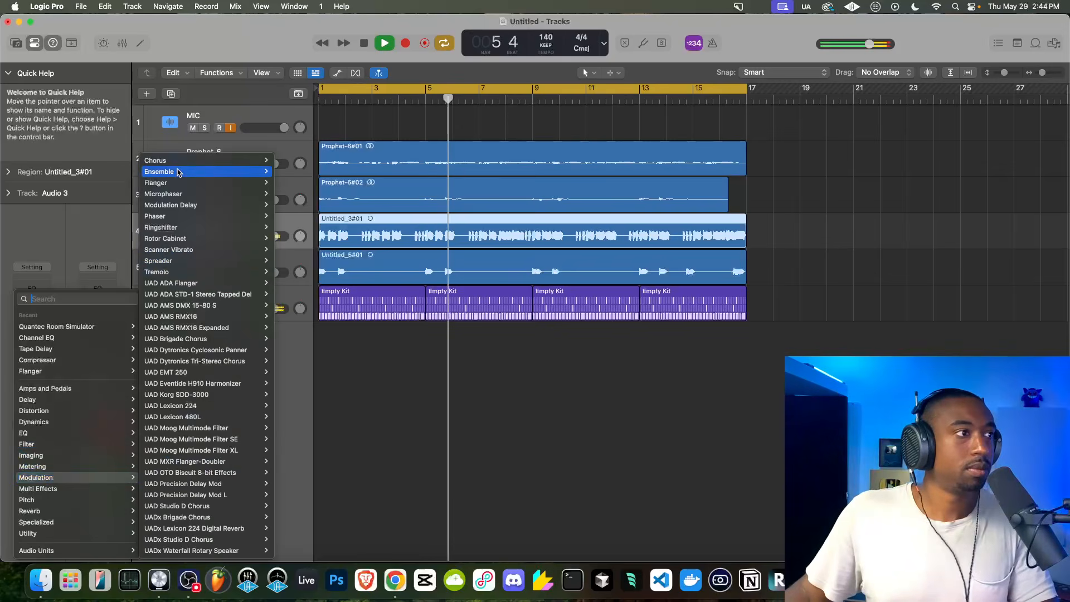
mouse_move(233, 163)
left_click(286, 160)
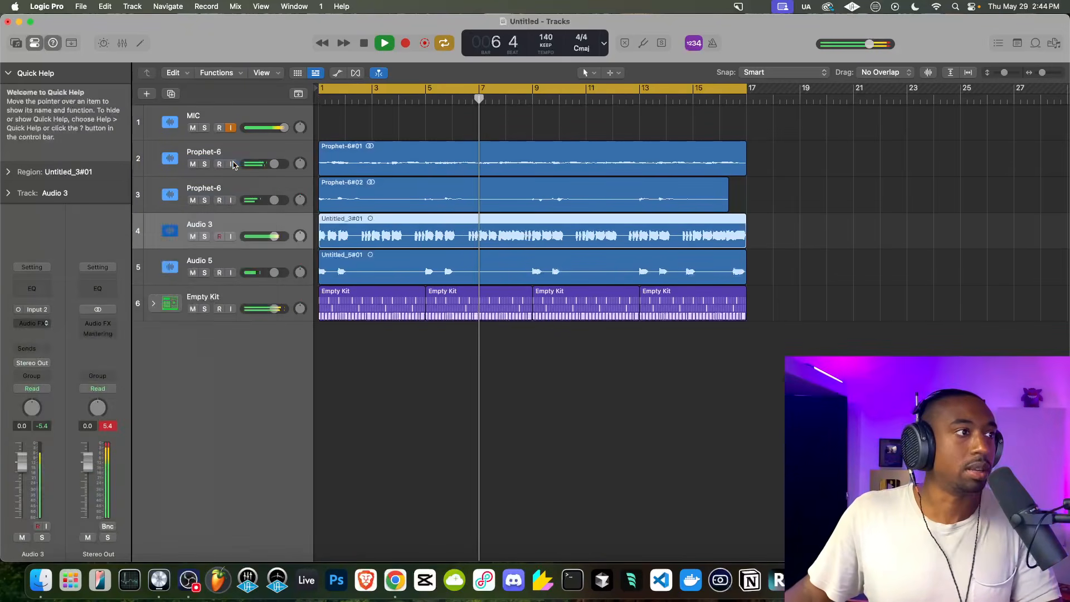
left_click_drag(492, 224, 492, 200)
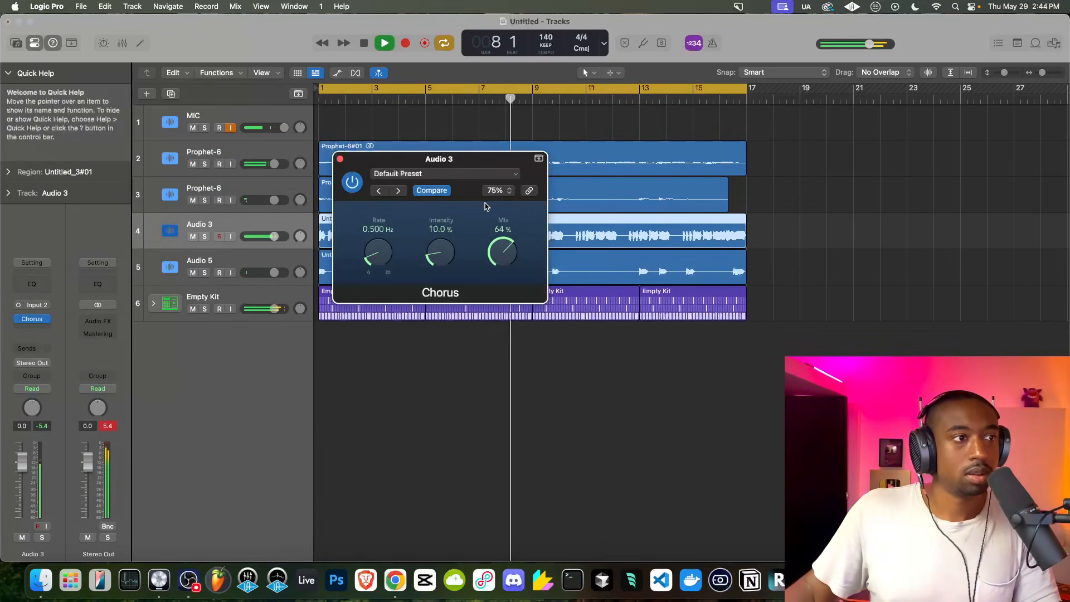
left_click(340, 160)
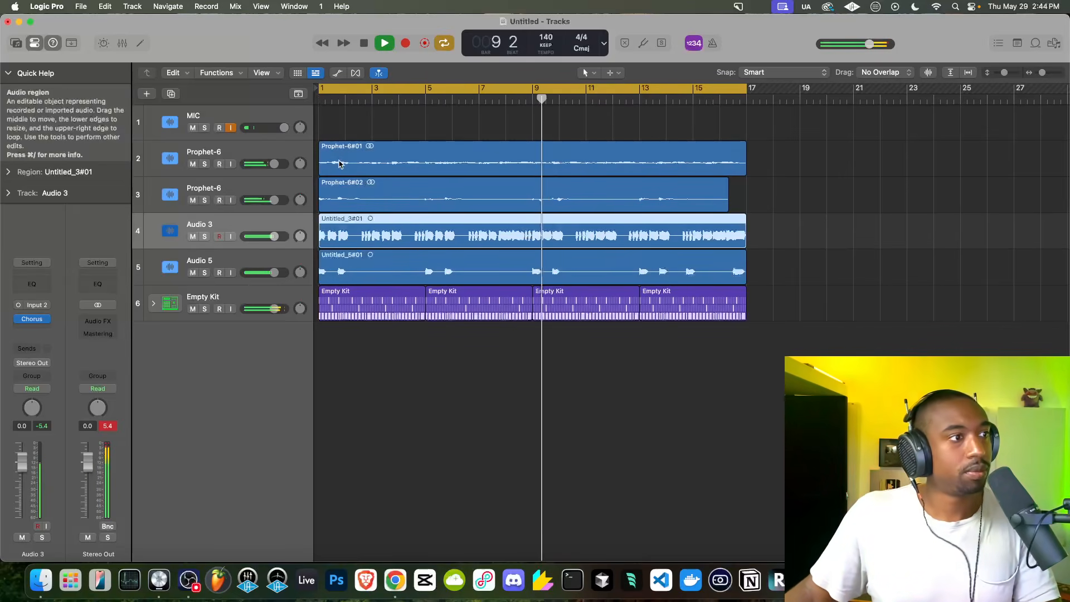
- Switch Audio 3's input to stereo In 1-2 and set the Chorus mix to 36%
left_click(36, 305)
left_click(21, 308)
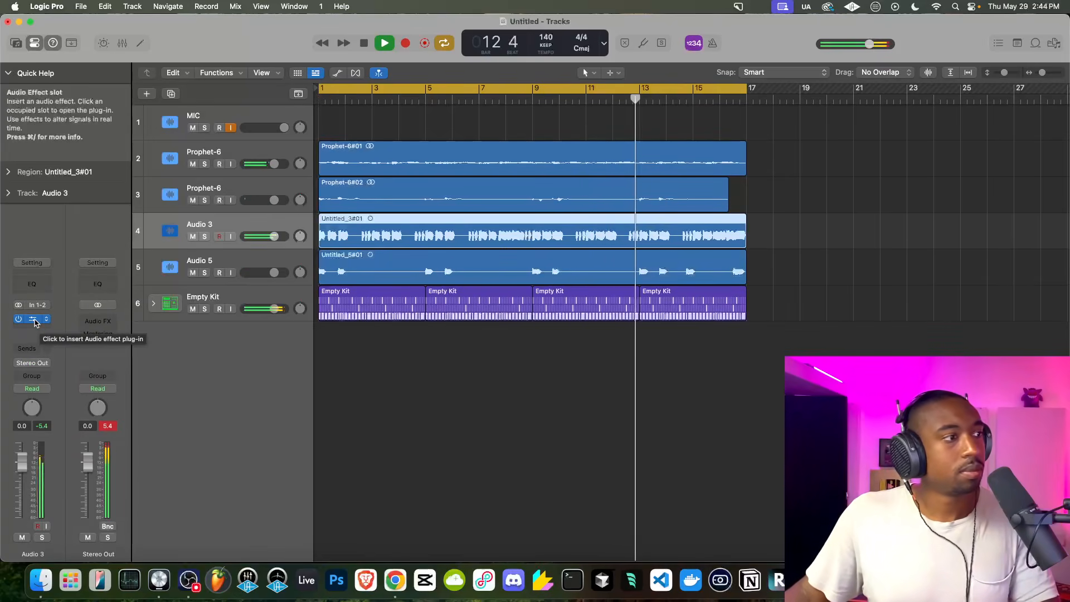
left_click(33, 322)
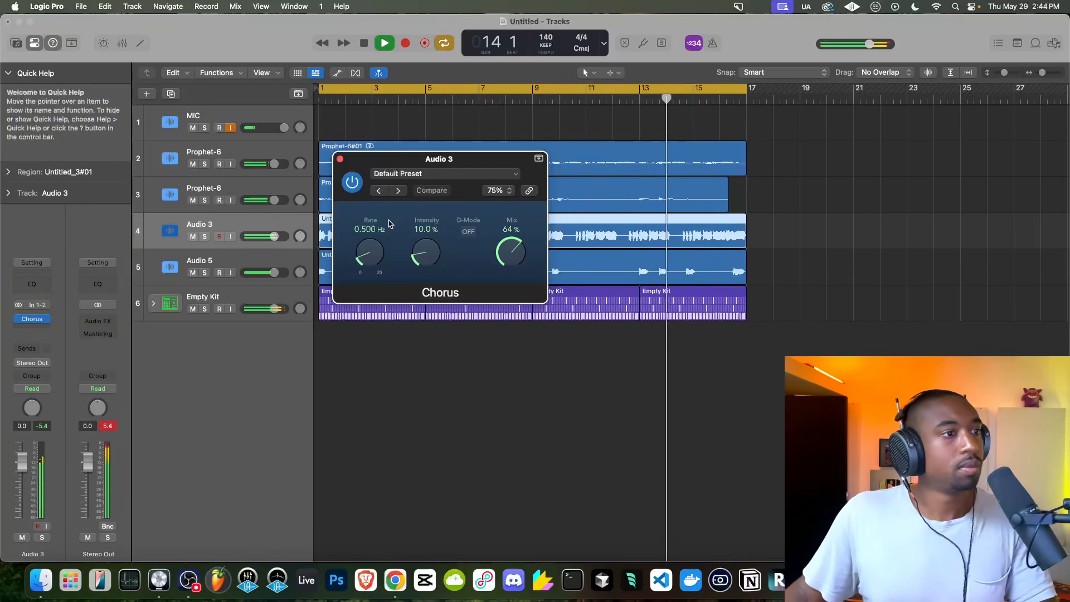
left_click_drag(509, 248, 504, 282)
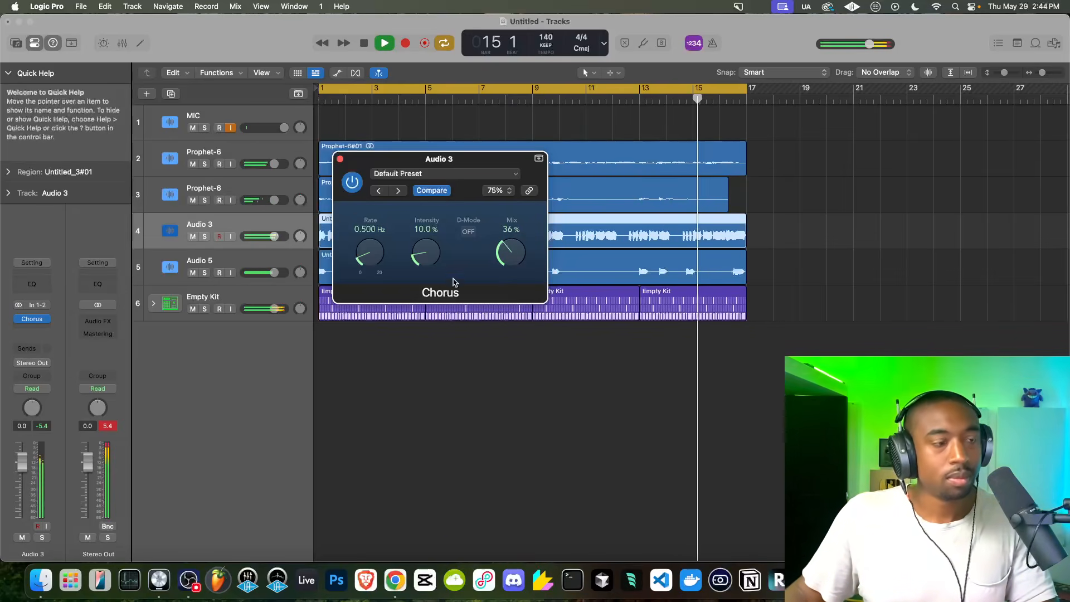
left_click(340, 159)
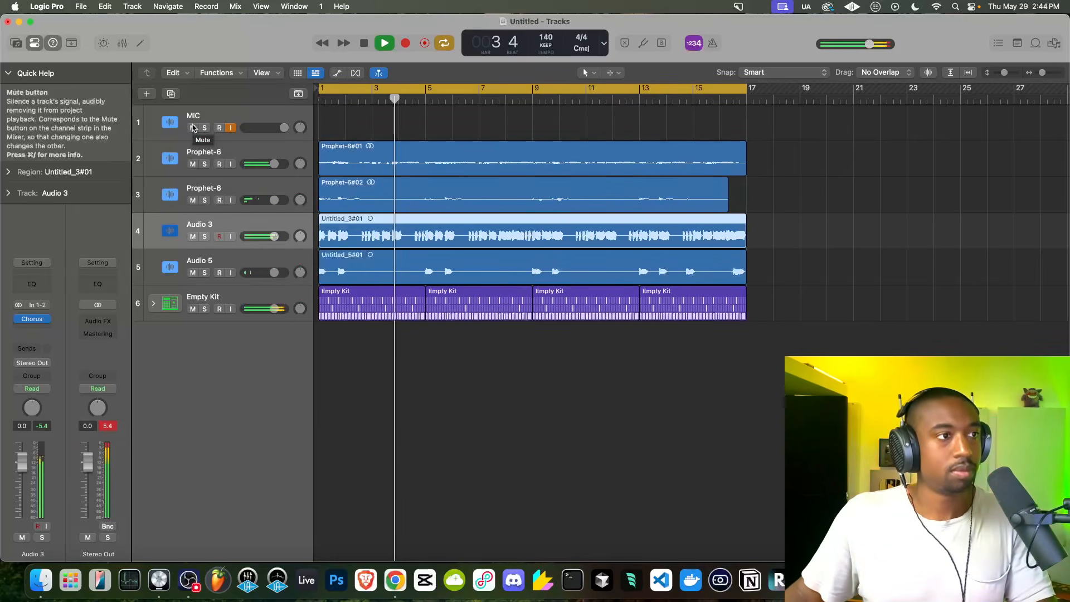
- Stop playback and select the Empty Kit track
key("space")
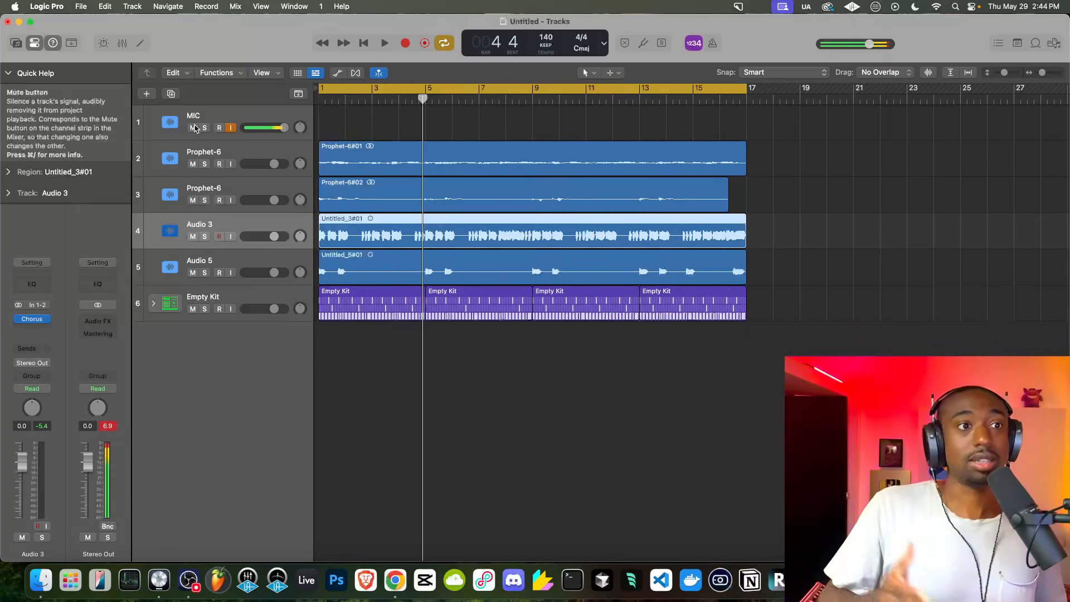
left_click(205, 296)
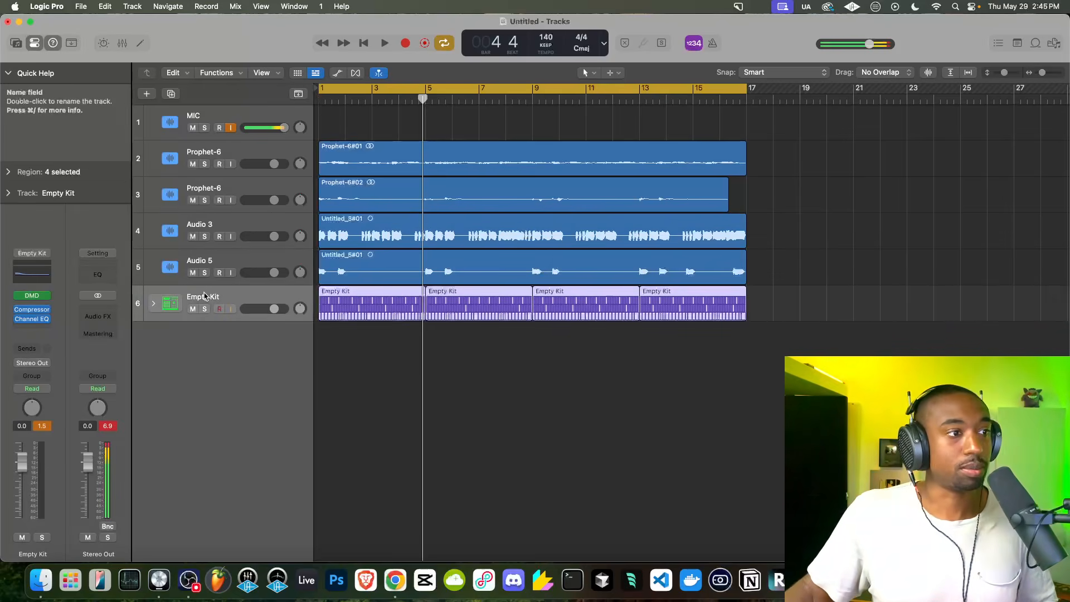